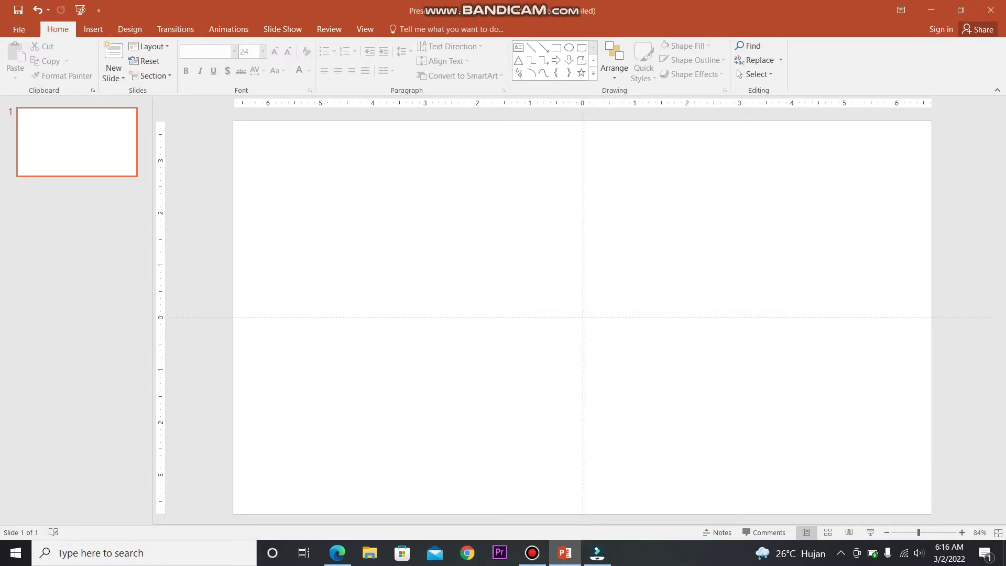
# - Give the slide a solid Blue-Gray Text 2 background fill at 63% transparency
pyautogui.click(129, 29)
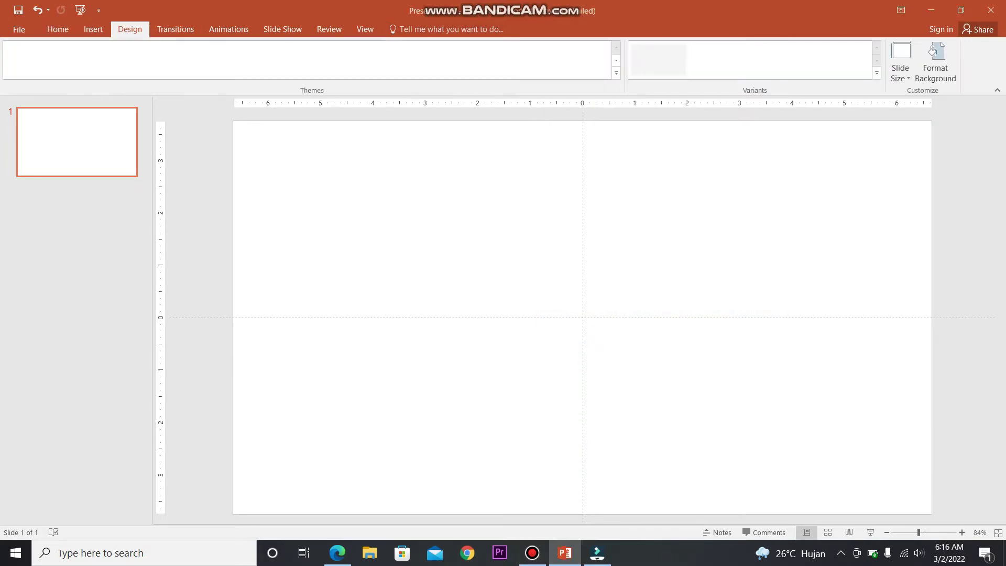
pyautogui.click(935, 52)
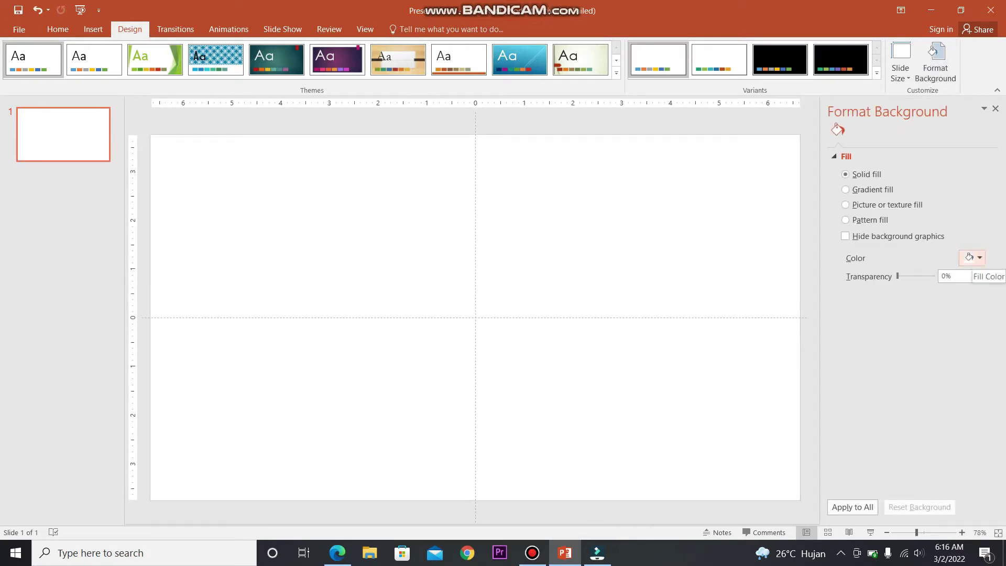
pyautogui.click(973, 258)
pyautogui.click(936, 299)
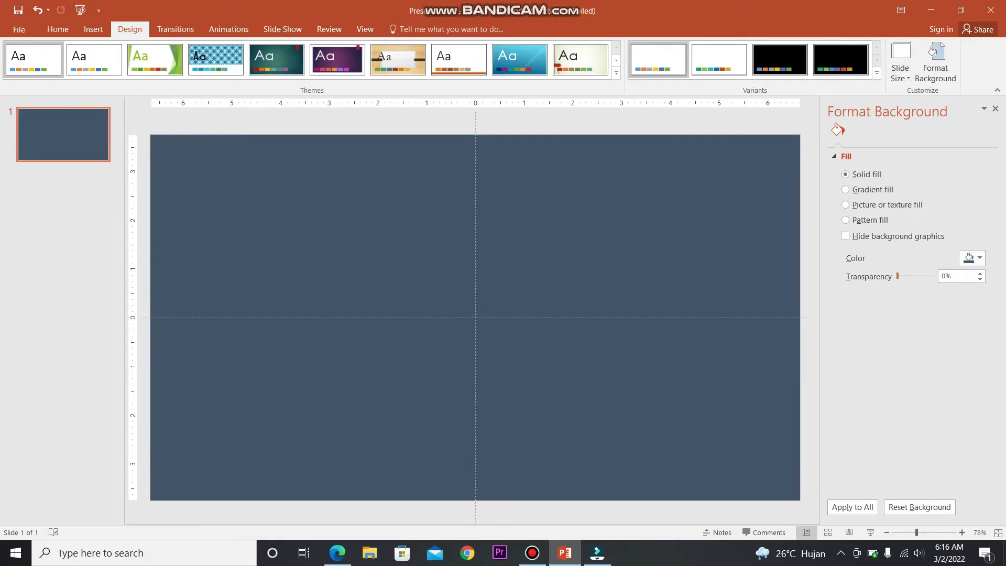
pyautogui.moveTo(899, 276); pyautogui.dragTo(921, 276)
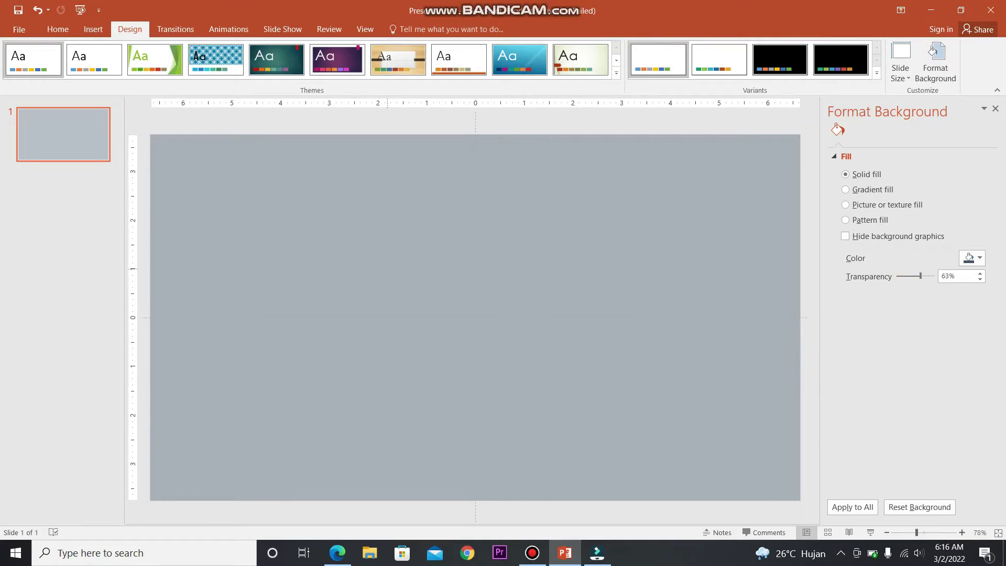
pyautogui.click(92, 29)
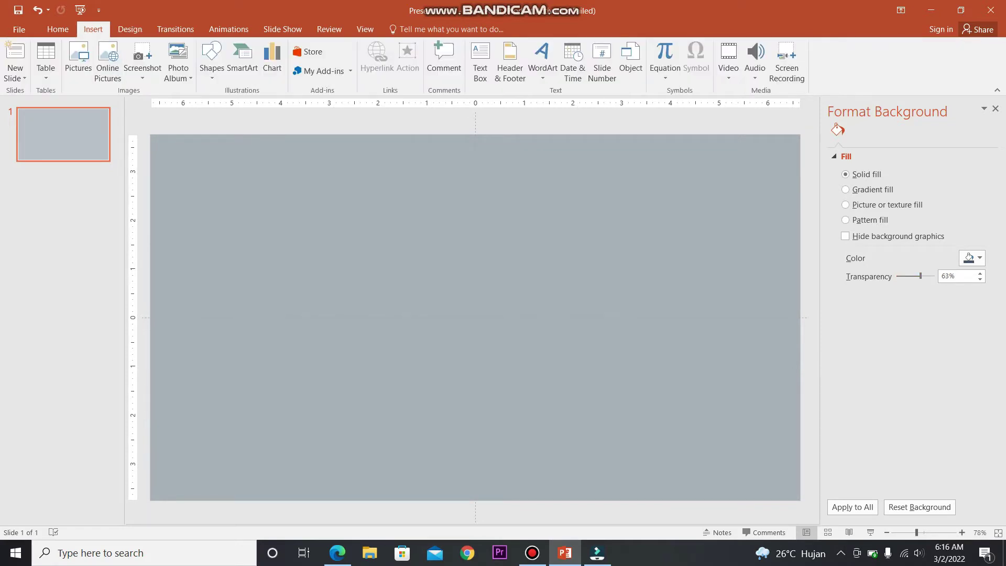
# - Draw a small 0.95" by 1.1" rectangle near the top centre of the slide
pyautogui.click(212, 57)
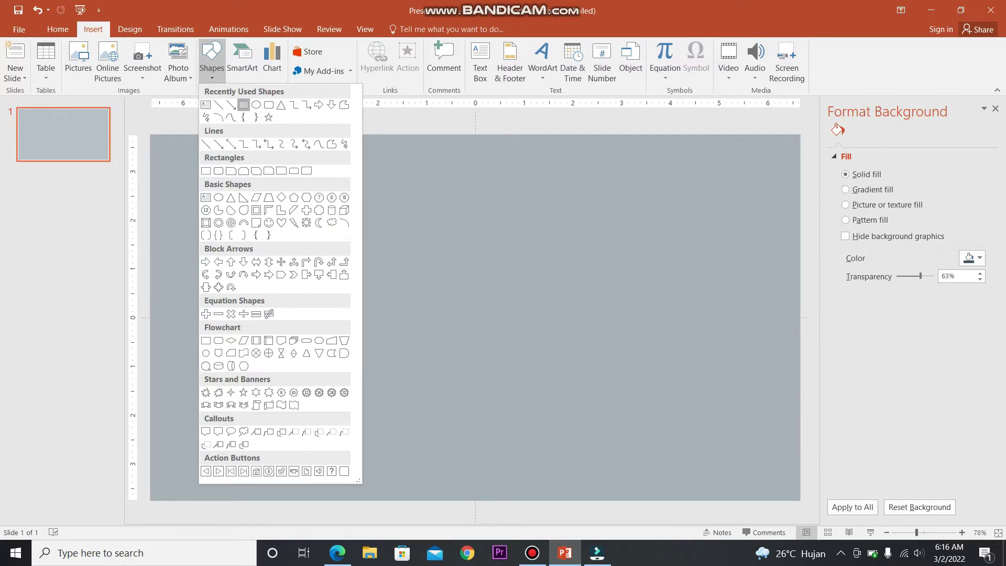
pyautogui.click(243, 105)
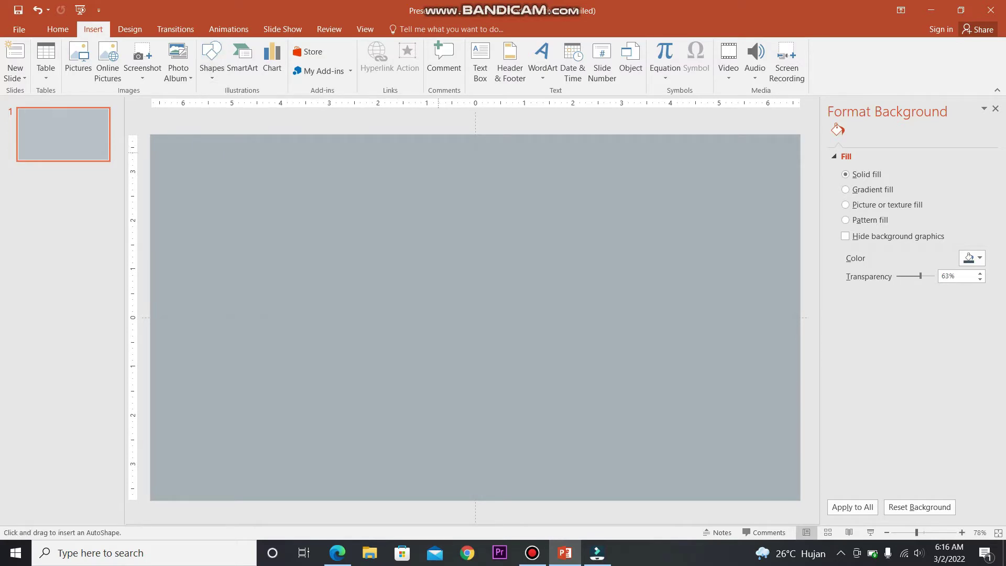
pyautogui.moveTo(407, 149); pyautogui.dragTo(472, 195)
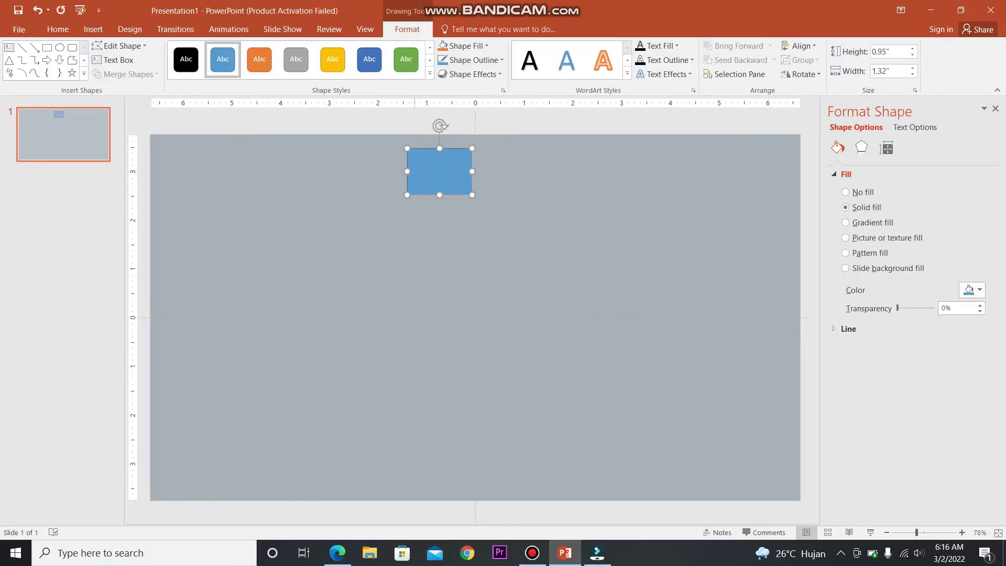
pyautogui.moveTo(407, 172); pyautogui.dragTo(418, 171)
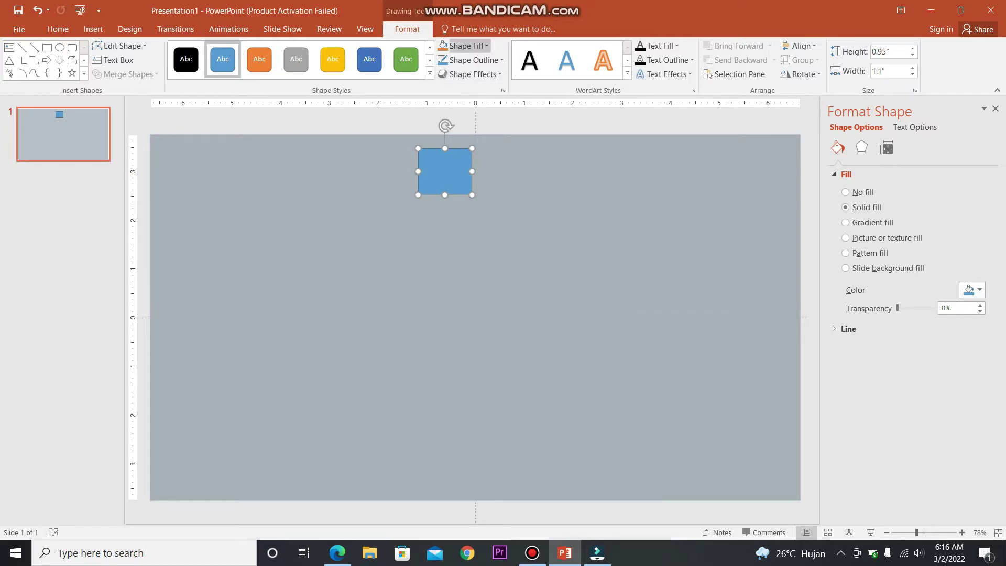
# - Fill the square dark blue-grey, remove its outline, add a bevel, and duplicate it
pyautogui.click(464, 46)
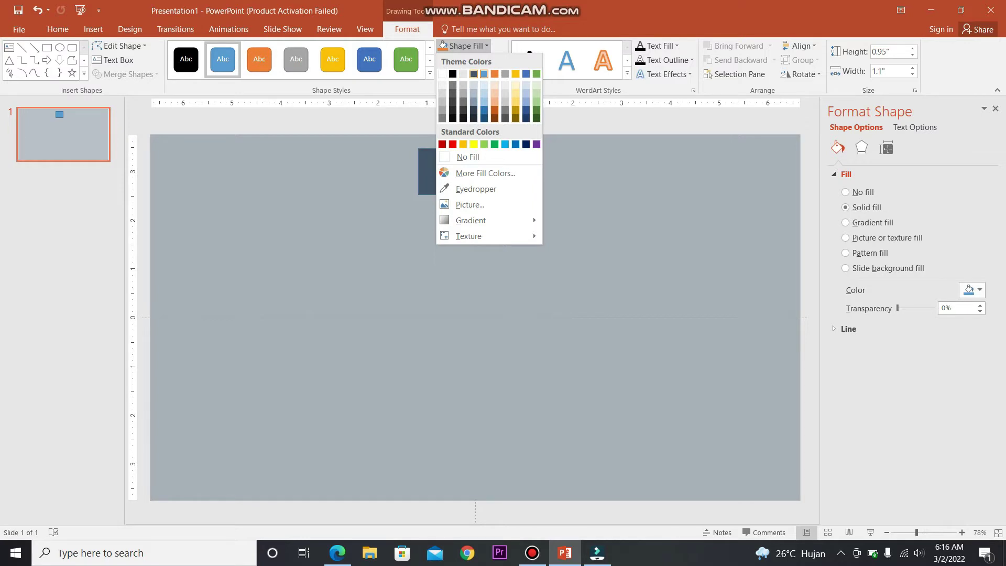
pyautogui.click(473, 74)
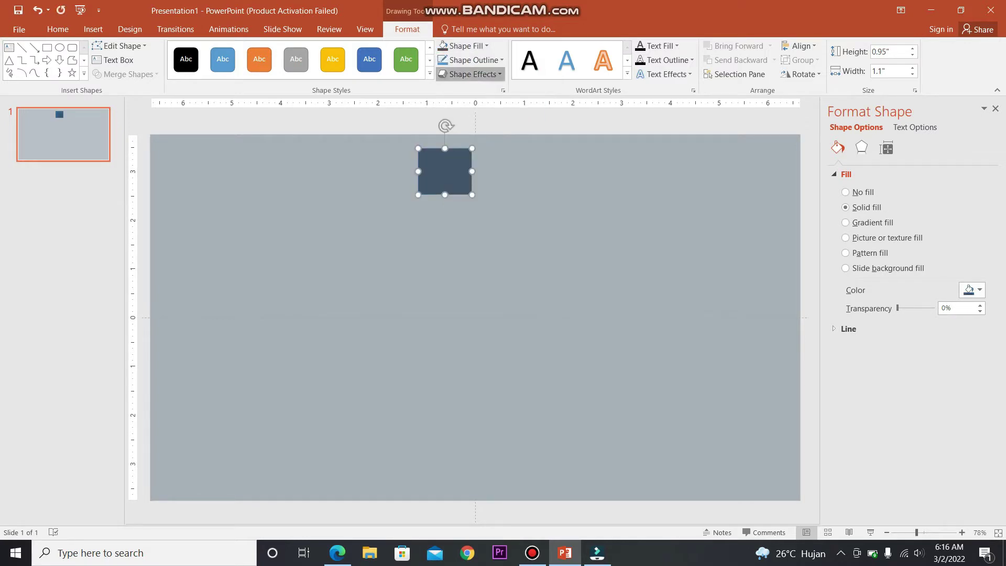
pyautogui.click(470, 74)
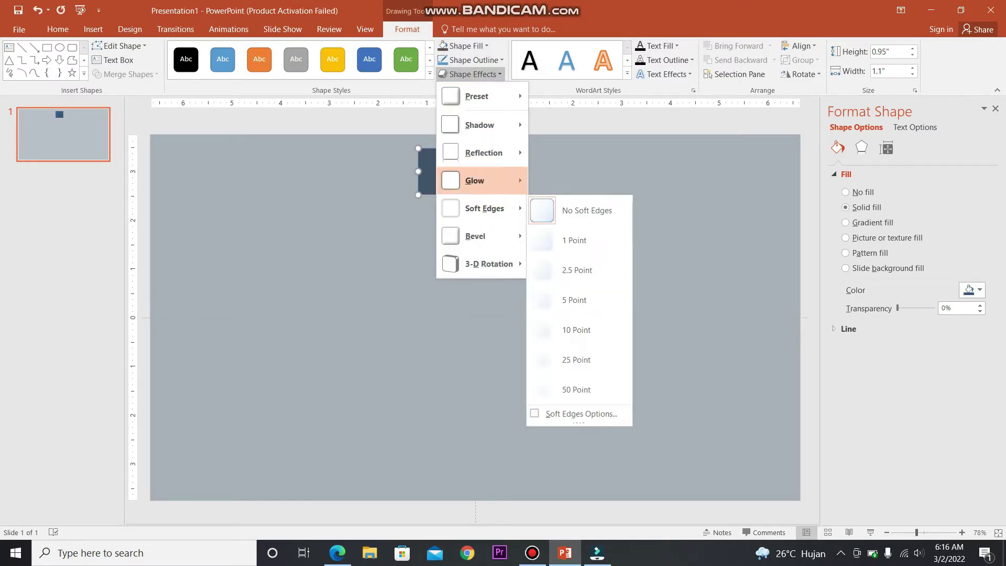
pyautogui.press('Escape')
pyautogui.press('Escape')
pyautogui.click(471, 60)
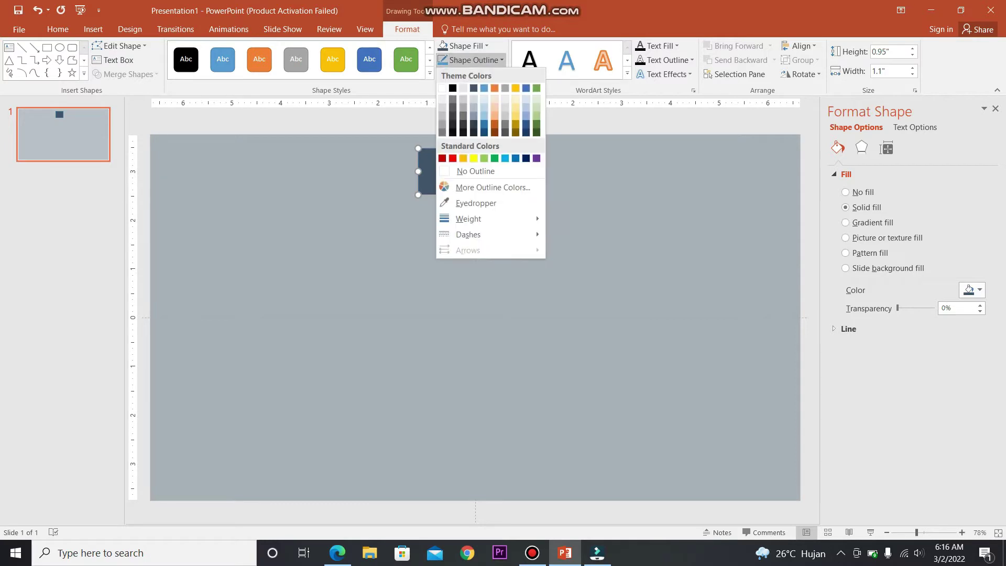
pyautogui.click(471, 169)
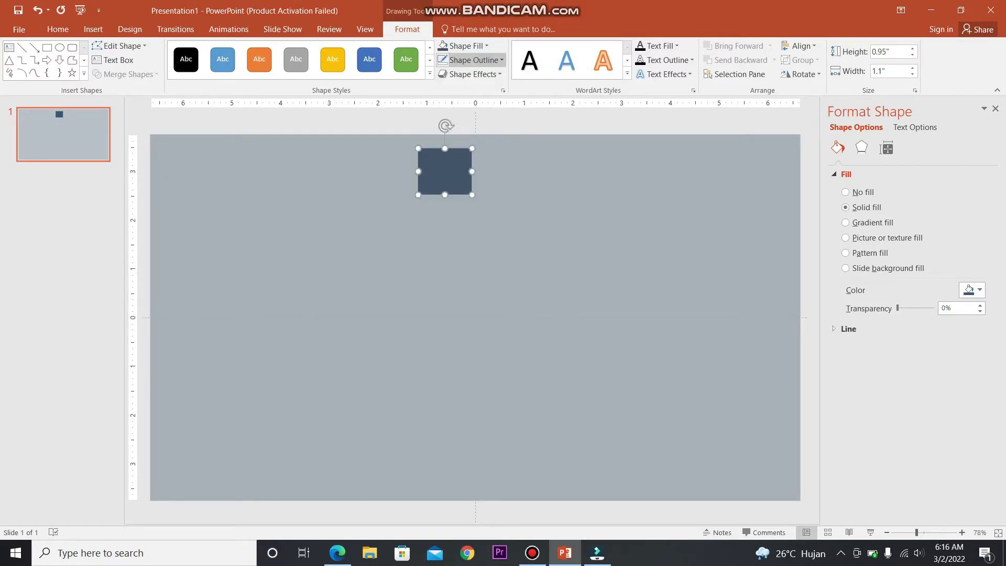
pyautogui.click(471, 74)
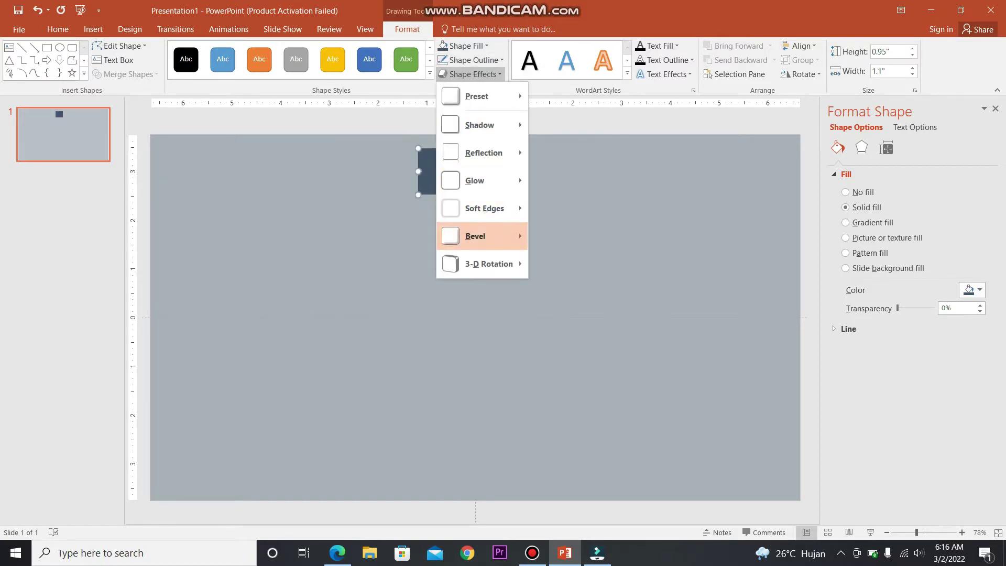
pyautogui.moveTo(480, 236)
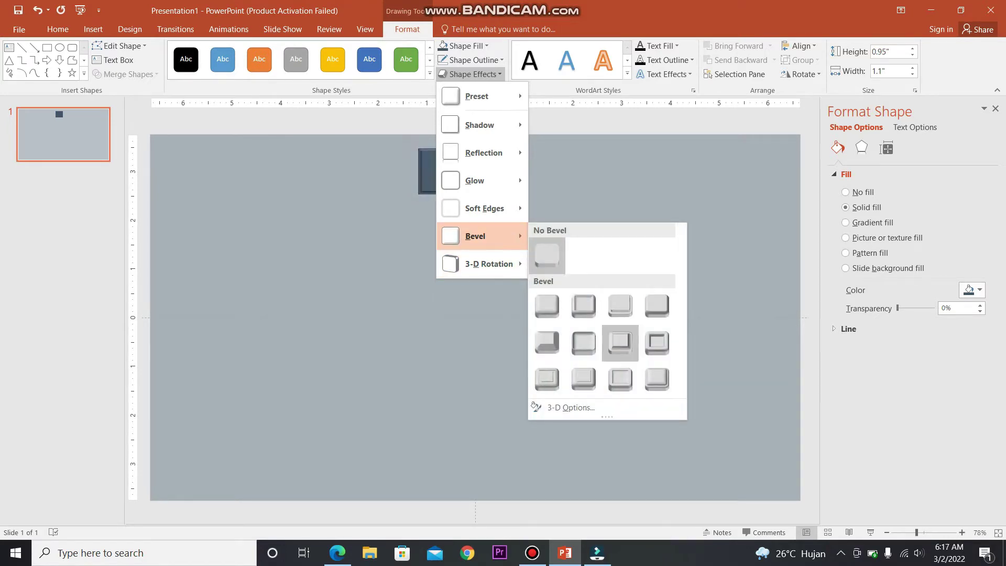
pyautogui.click(620, 343)
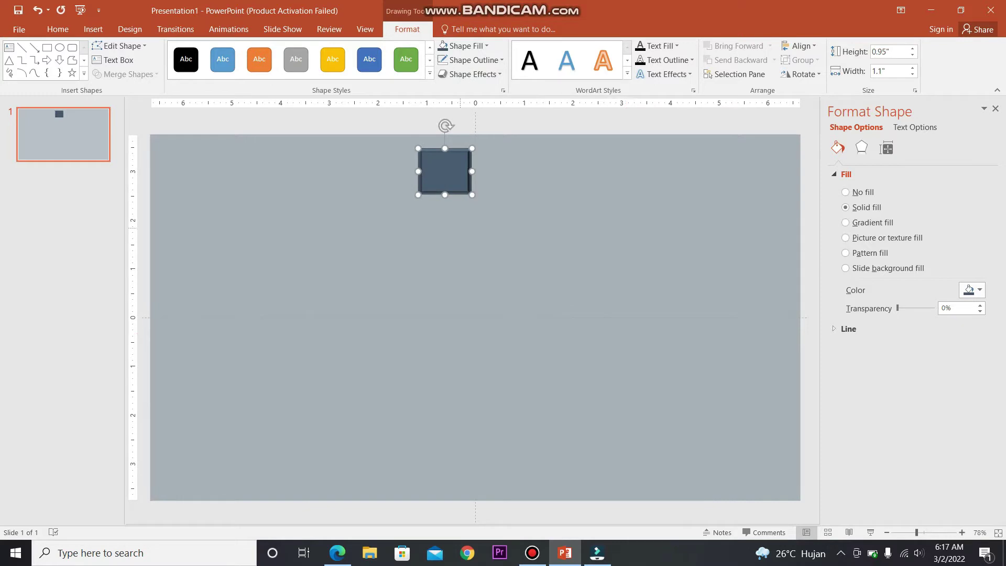
pyautogui.hotkey('ctrl', 'd')
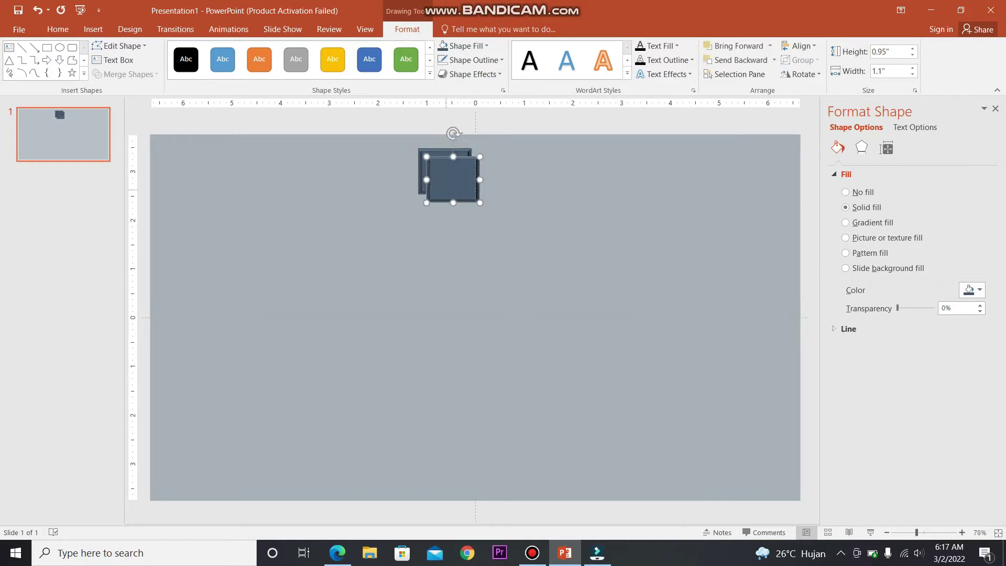
# - Stack copies below the first square, coloured light blue, grey and light orange
pyautogui.moveTo(446, 189); pyautogui.dragTo(440, 225)
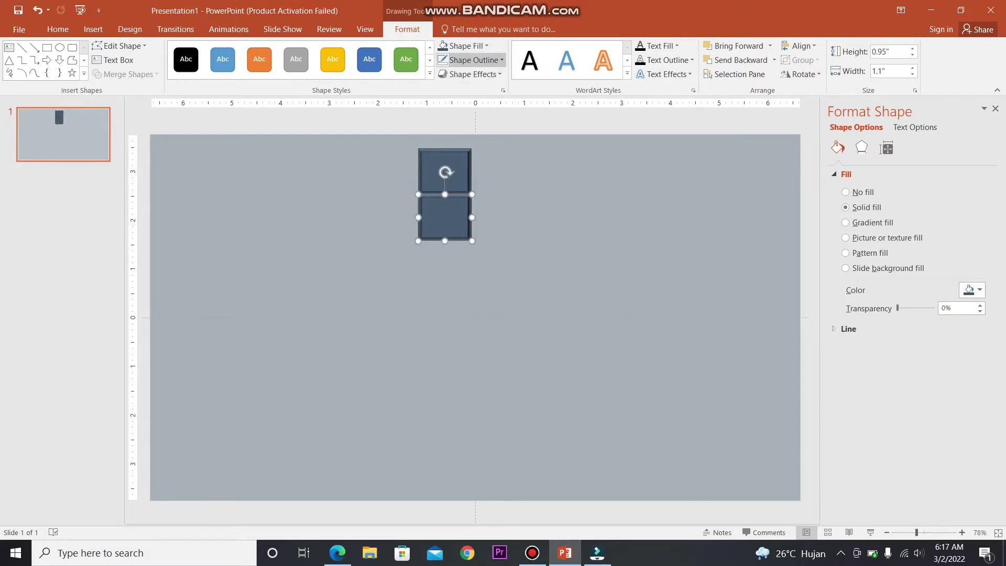
pyautogui.click(464, 46)
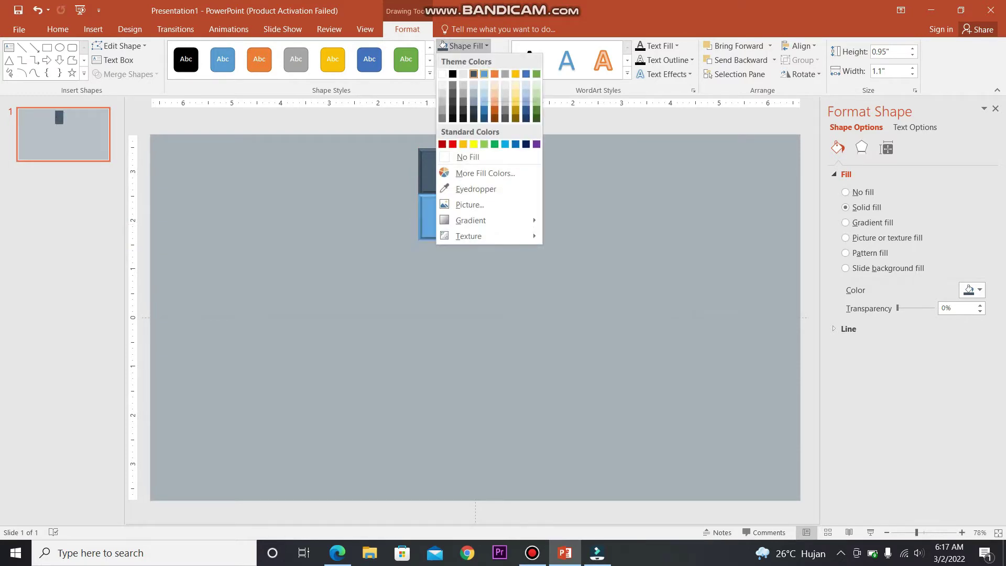
pyautogui.click(484, 73)
pyautogui.hotkey('ctrl', 'd')
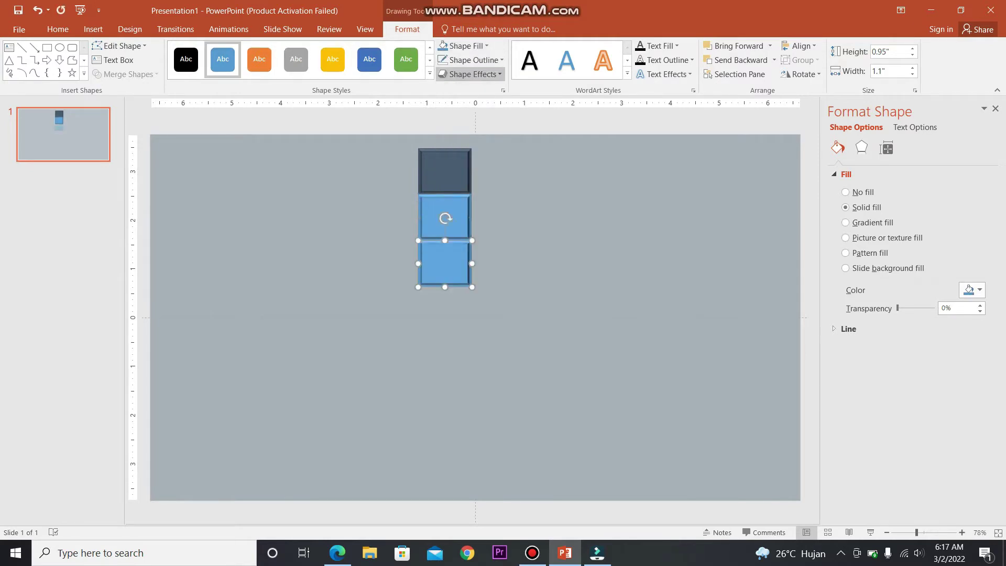
pyautogui.click(464, 46)
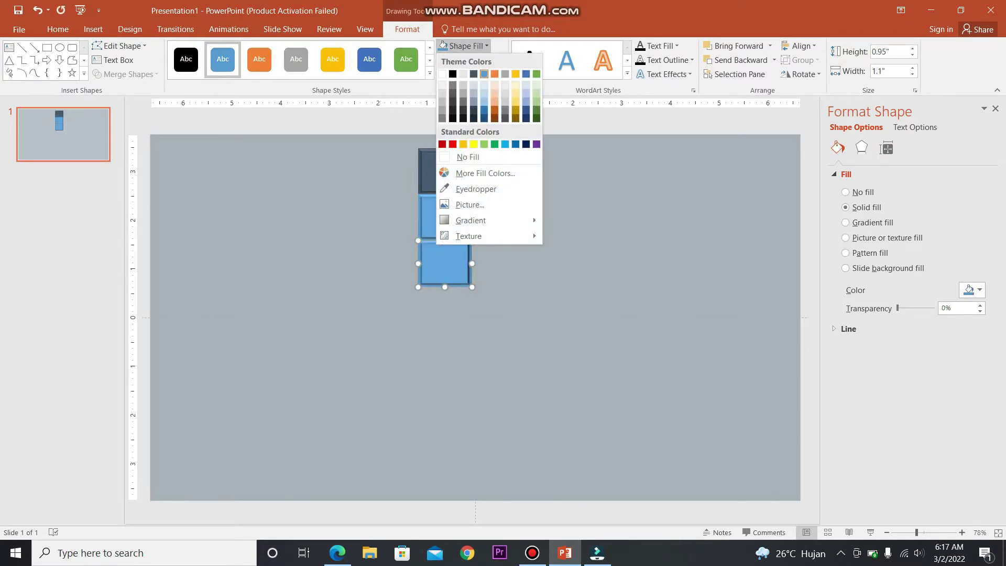
pyautogui.click(453, 84)
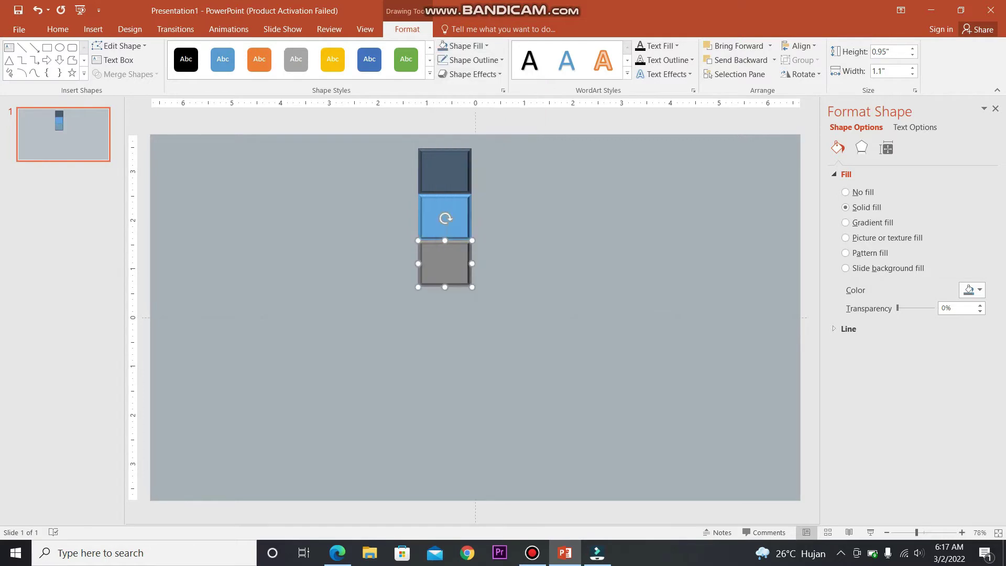
pyautogui.hotkey('ctrl', 'd')
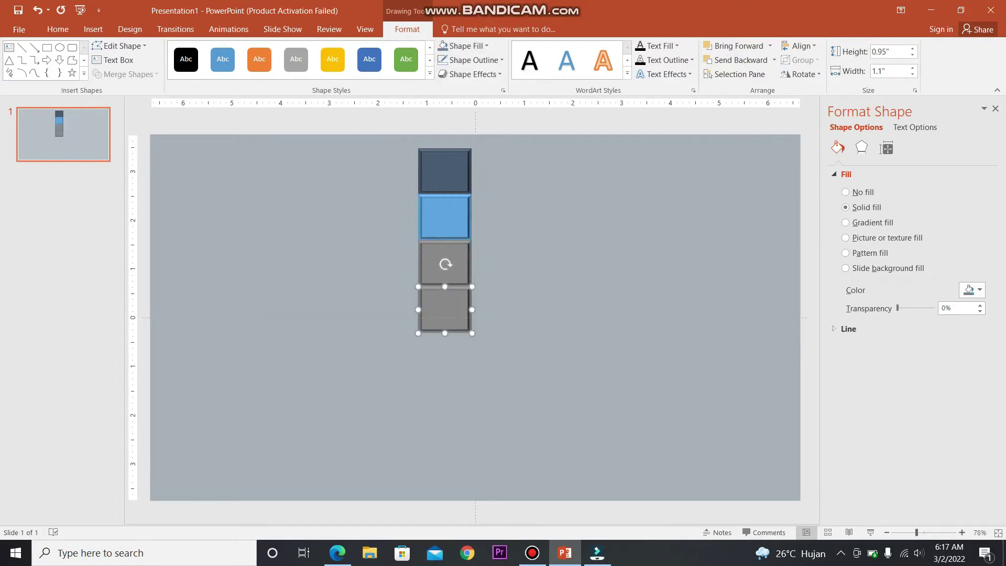
pyautogui.click(463, 46)
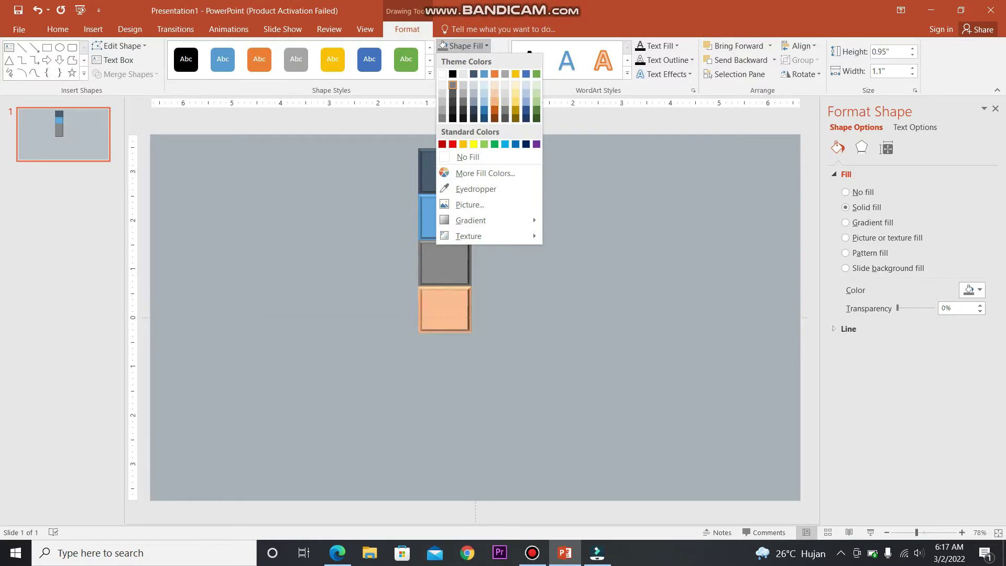
pyautogui.click(495, 101)
# - Add three more squares below in grey, blue and green to complete seven rows
pyautogui.hotkey('ctrl', 'd')
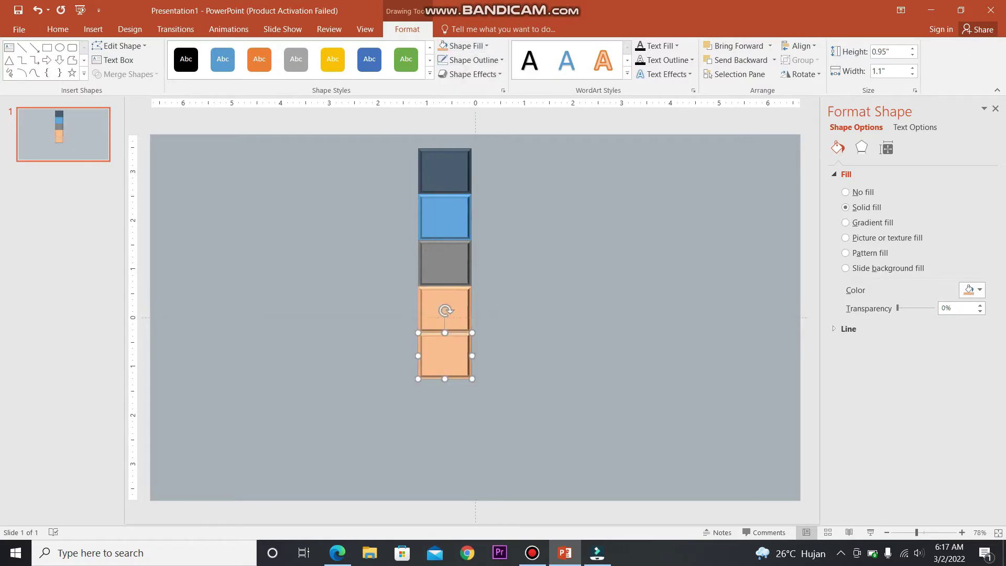
pyautogui.click(464, 47)
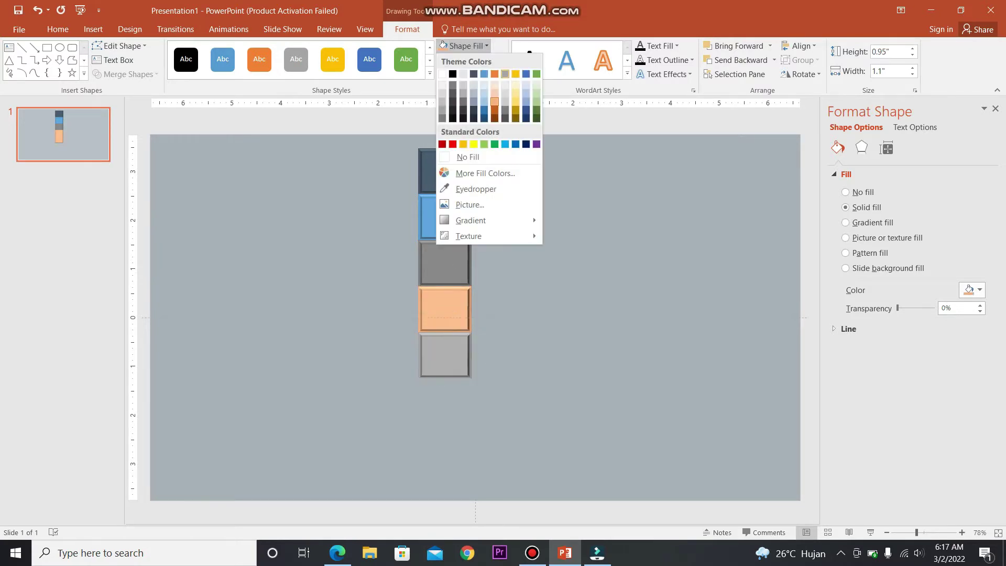
pyautogui.click(505, 74)
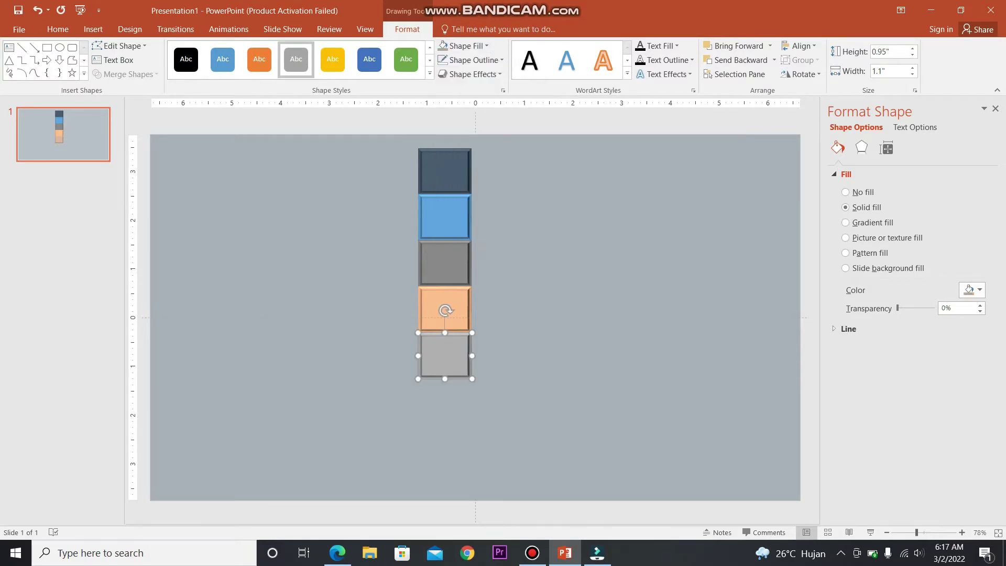
pyautogui.hotkey('ctrl', 'd')
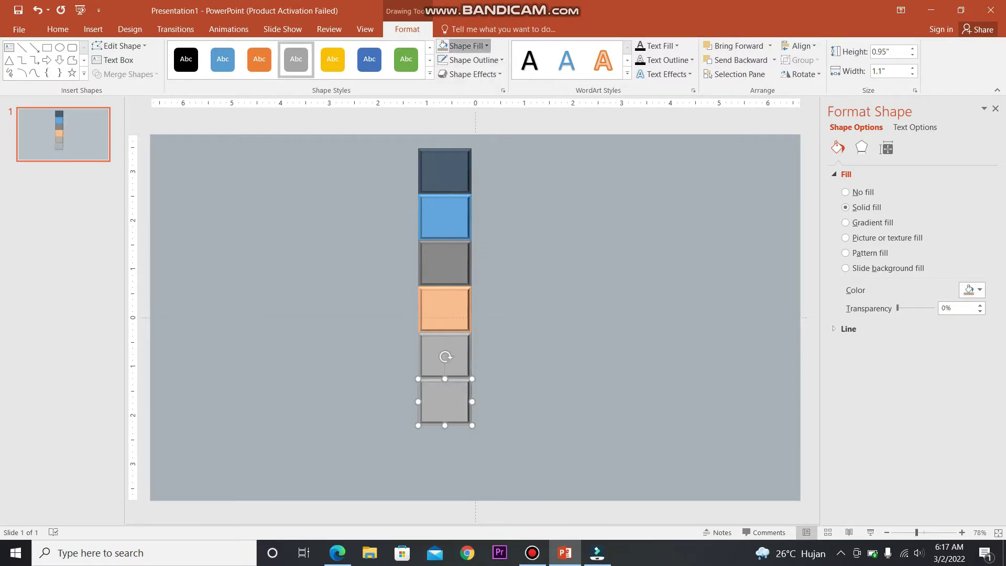
pyautogui.click(464, 46)
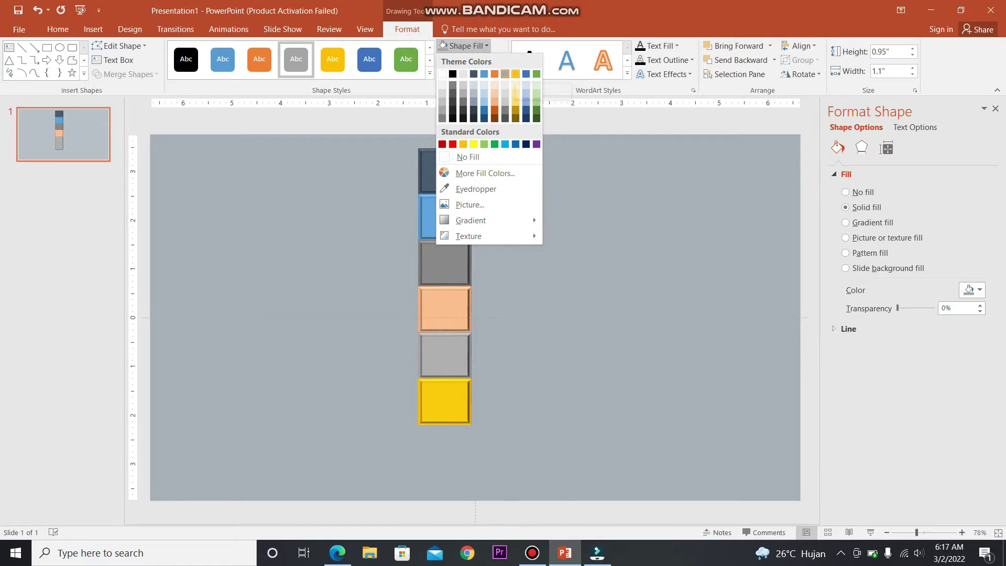
pyautogui.click(526, 73)
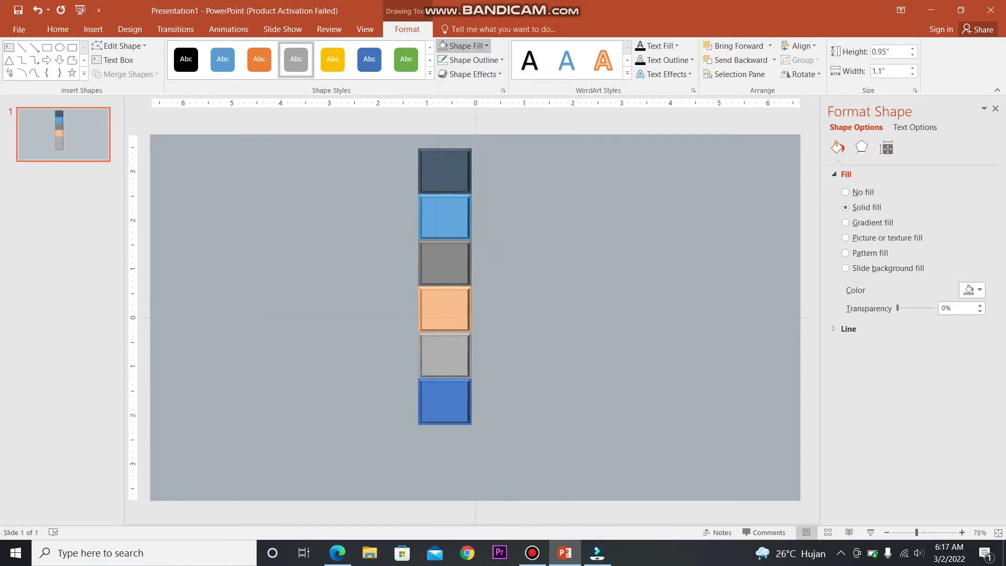
pyautogui.hotkey('ctrl', 'd')
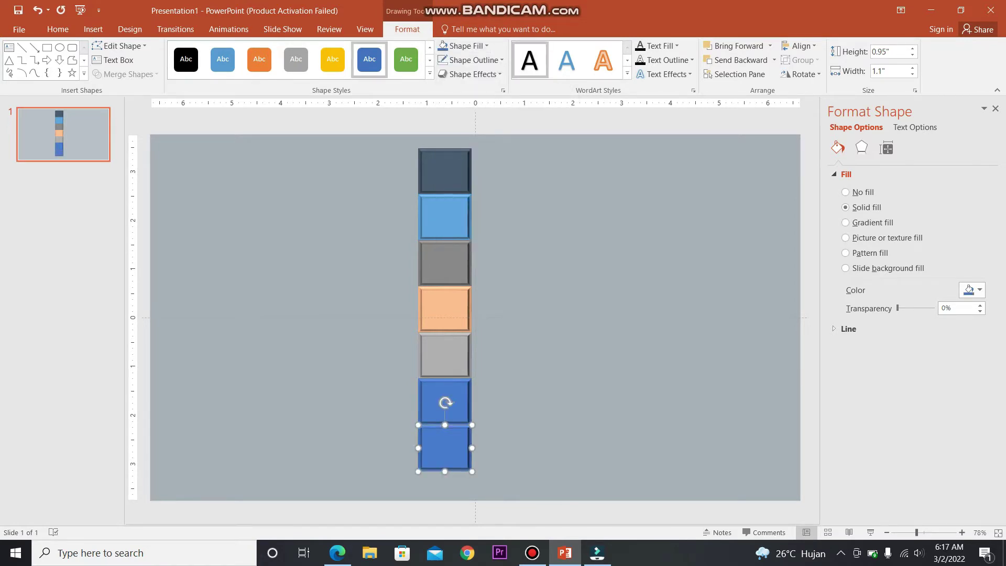
pyautogui.click(487, 46)
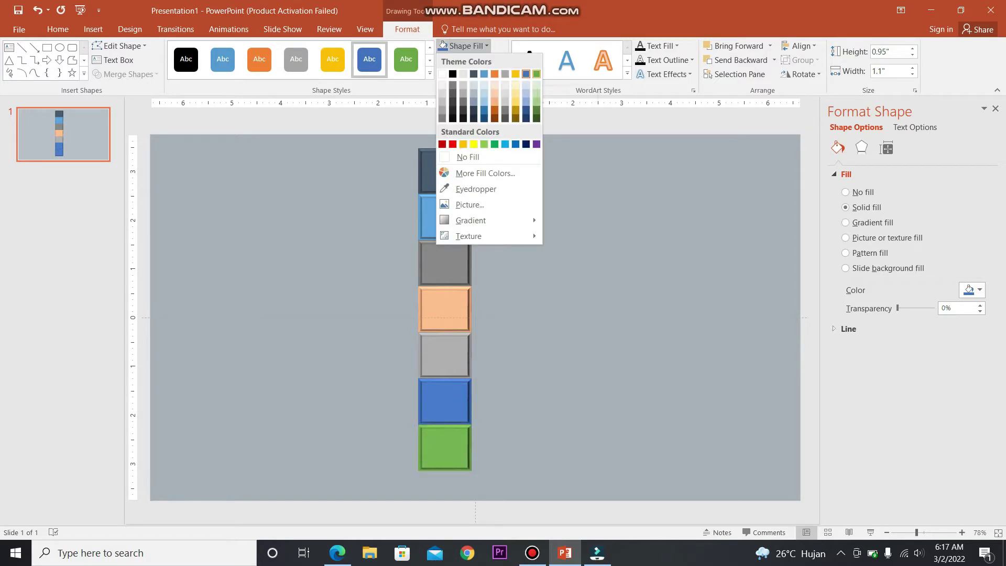
pyautogui.click(536, 74)
# - Select the whole seven-square column, nudge it slightly lower, and duplicate it
pyautogui.press('Escape')
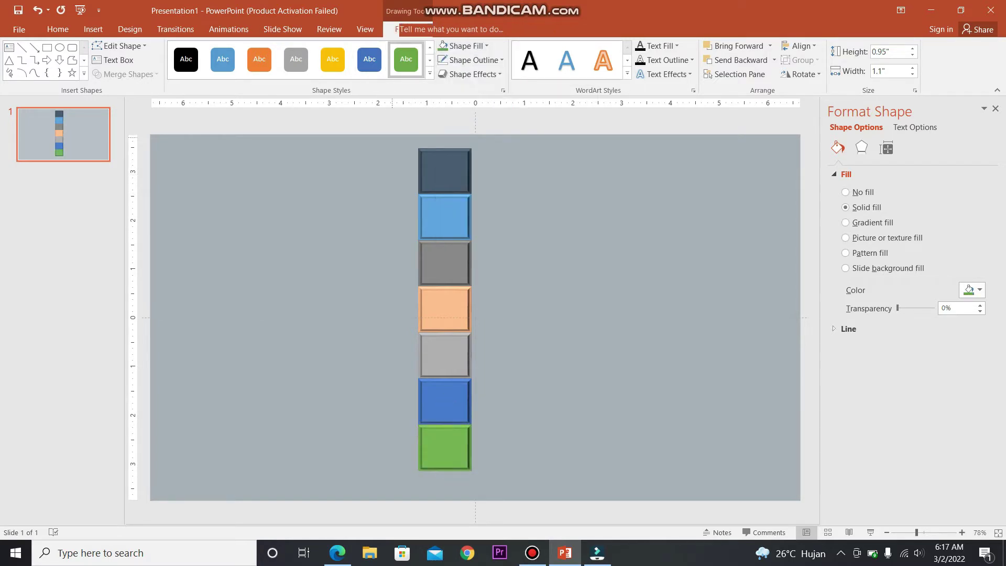
pyautogui.moveTo(388, 132)
pyautogui.mouseDown()
pyautogui.moveTo(545, 510)
pyautogui.moveTo(544, 499)
pyautogui.mouseUp()
pyautogui.hotkey('ctrl', 'Down')
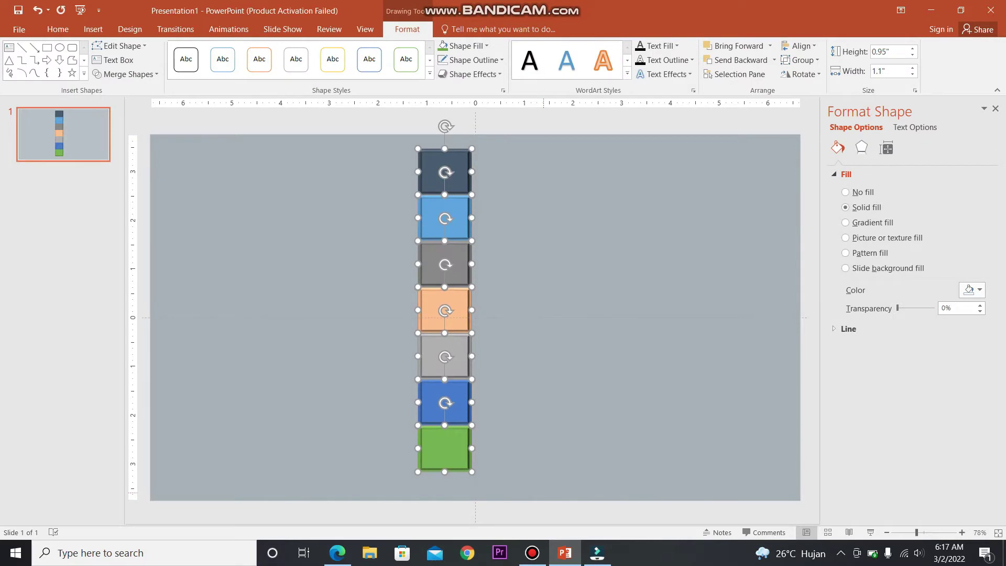
pyautogui.press('Down')
pyautogui.press('Down')
pyautogui.press('Down')
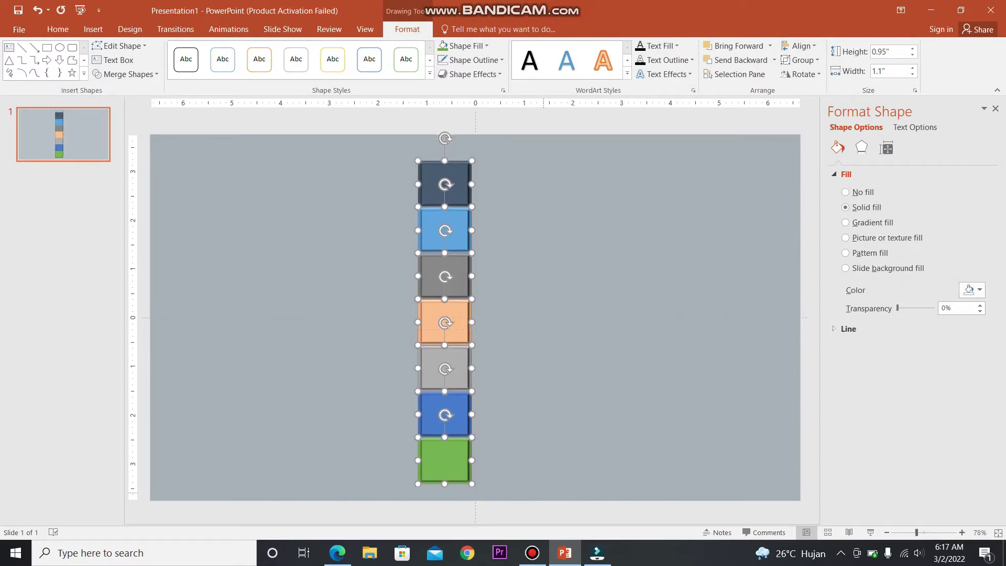
pyautogui.hotkey('ctrl', 'Down')
pyautogui.hotkey('ctrl', 'Down')
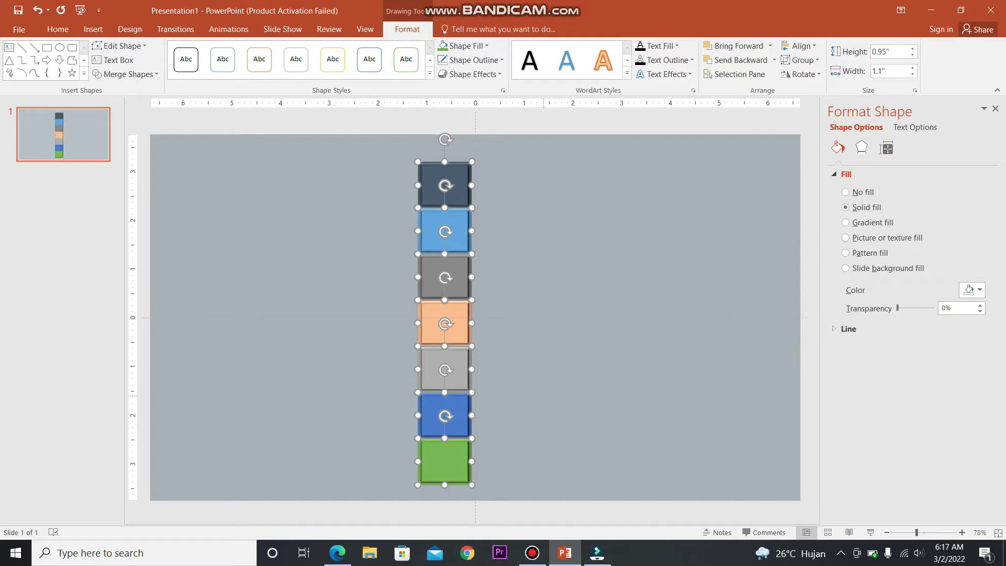
pyautogui.hotkey('ctrl', 'd')
# - Place the copied column left of the original and give it a parallel 3-D rotation
pyautogui.moveTo(452, 330); pyautogui.dragTo(388, 323)
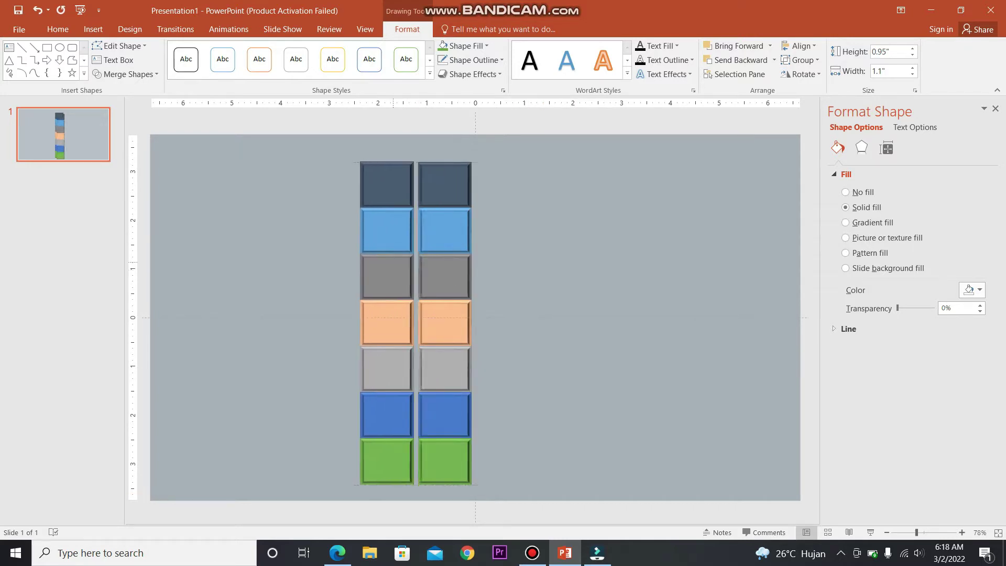
pyautogui.moveTo(387, 323); pyautogui.dragTo(388, 323)
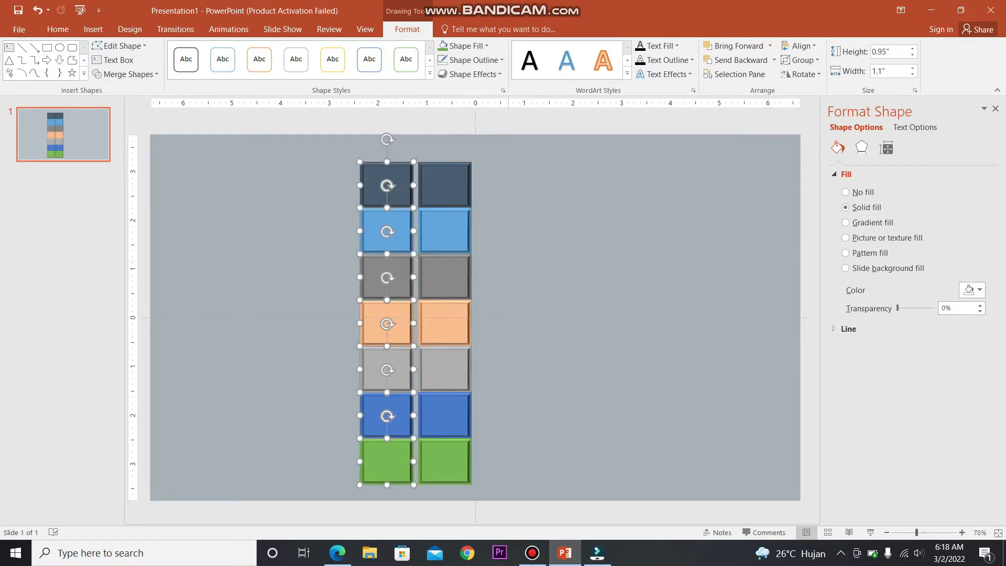
pyautogui.click(470, 74)
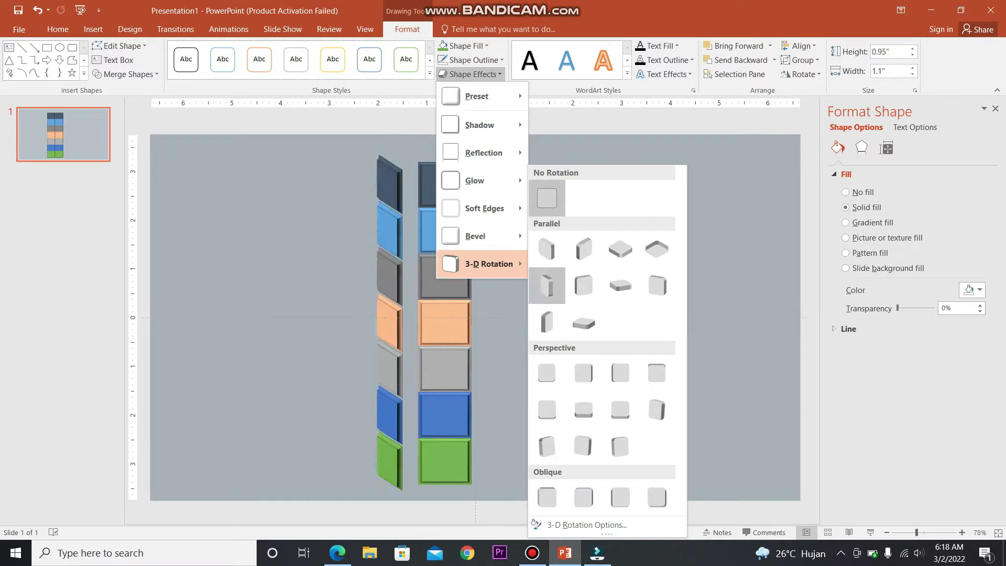
pyautogui.click(546, 285)
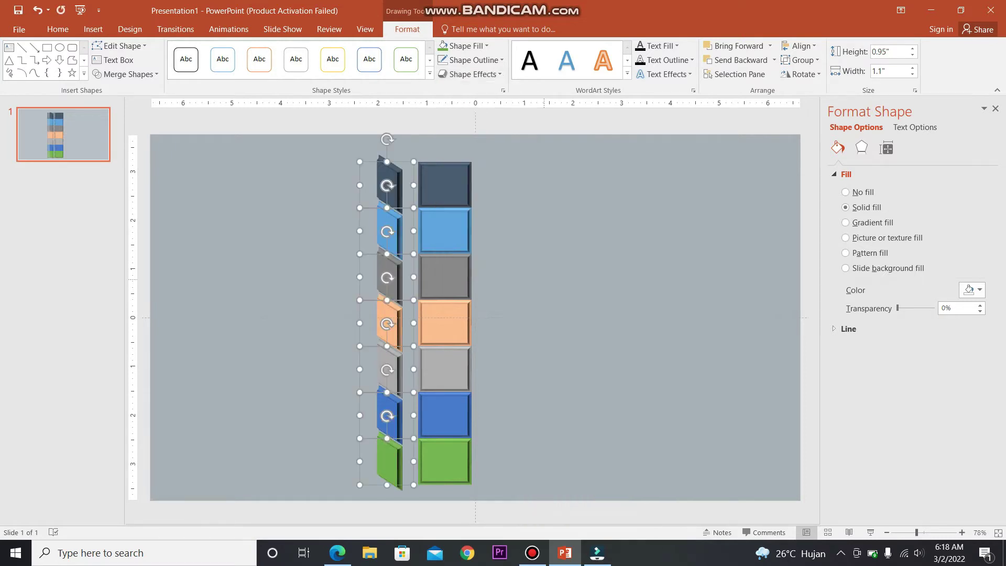
pyautogui.moveTo(385, 255); pyautogui.dragTo(402, 256)
pyautogui.moveTo(389, 260)
pyautogui.mouseDown()
pyautogui.moveTo(407, 253)
pyautogui.moveTo(365, 245)
pyautogui.mouseUp()
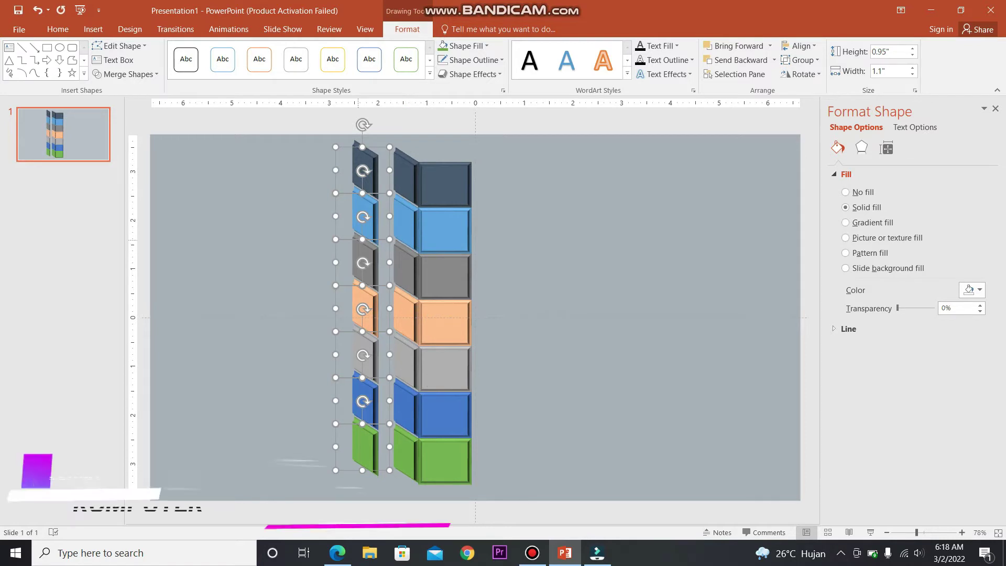
pyautogui.hotkey('ctrl', 'z')
# - Apply an Off Axis 1 Right rotation to the other column and fit it against the stack
pyautogui.moveTo(536, 319); pyautogui.dragTo(515, 319)
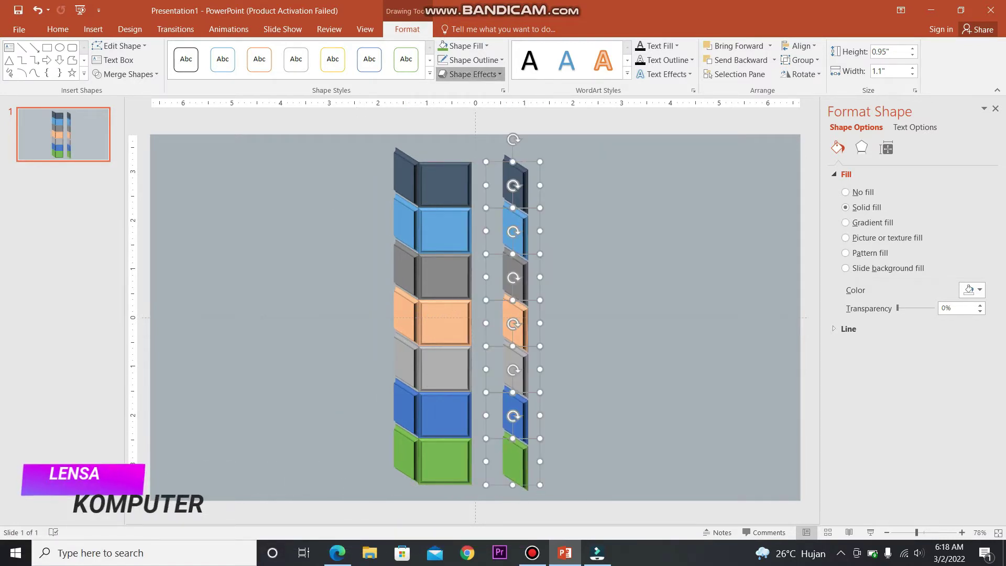
pyautogui.click(472, 74)
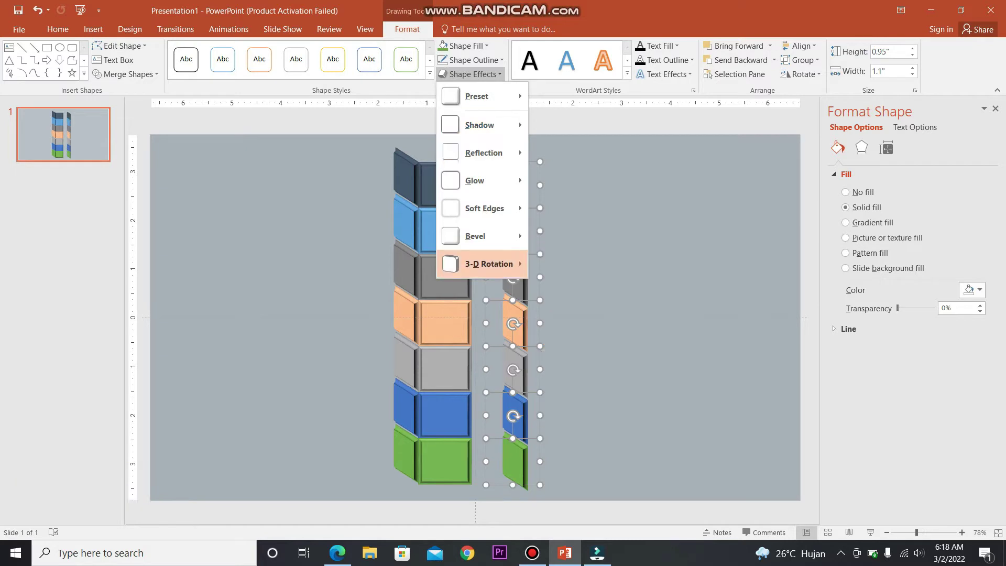
pyautogui.moveTo(489, 263)
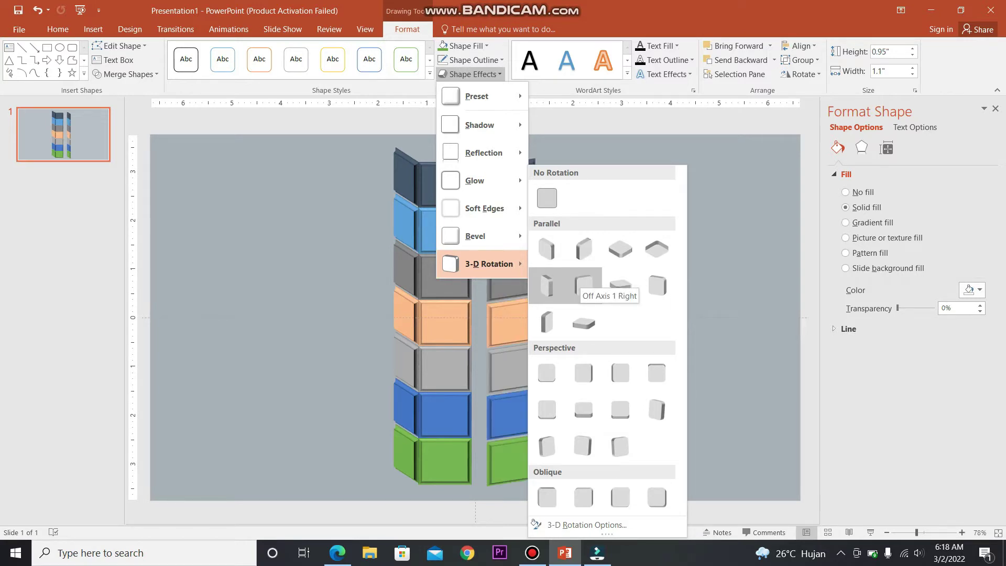
pyautogui.click(583, 286)
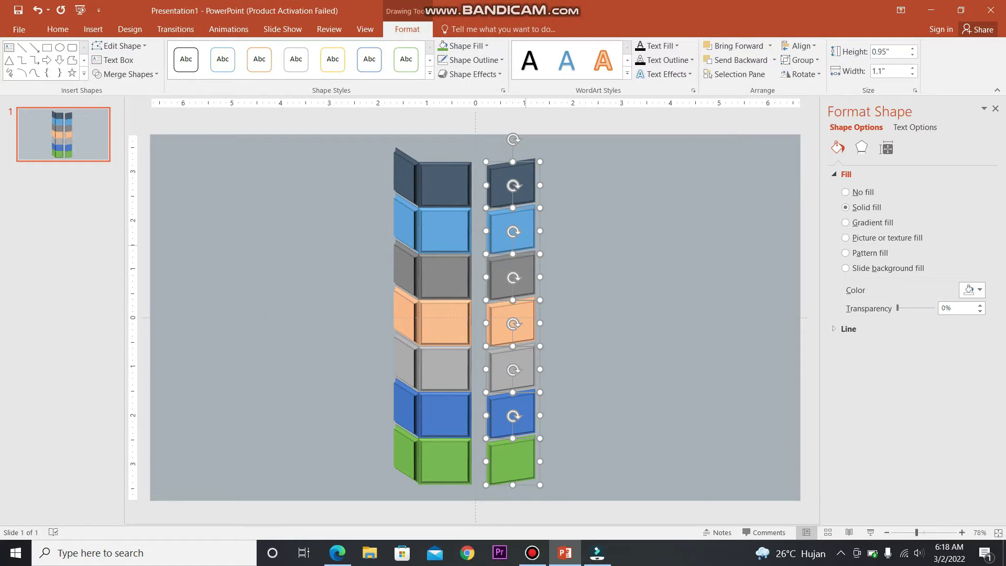
pyautogui.moveTo(525, 245); pyautogui.dragTo(509, 242)
pyautogui.click(470, 74)
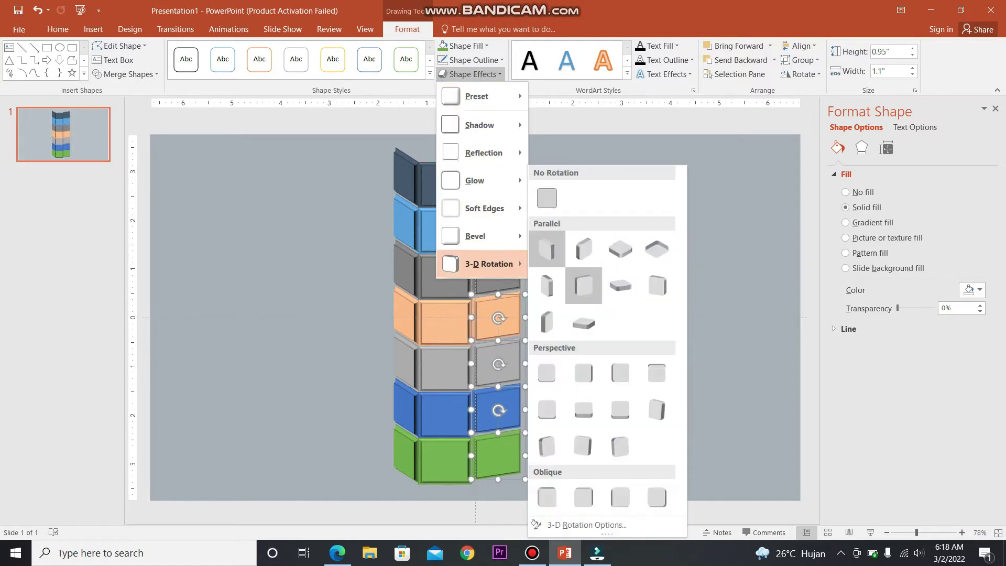
pyautogui.click(584, 286)
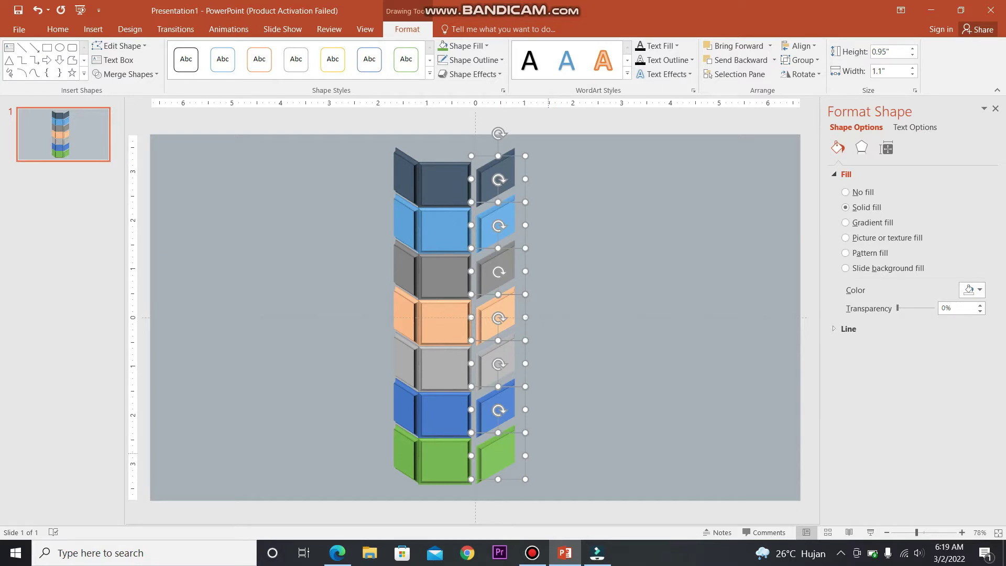
pyautogui.hotkey('ctrl', 'z')
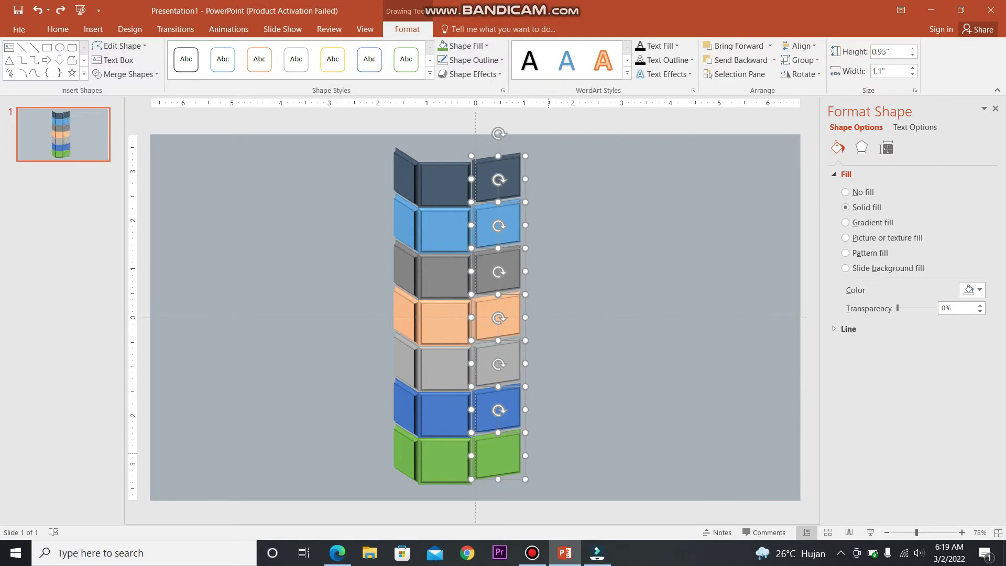
pyautogui.hotkey('ctrl', 'z')
pyautogui.hotkey('ctrl', 'z')
pyautogui.hotkey('ctrl', 'z')
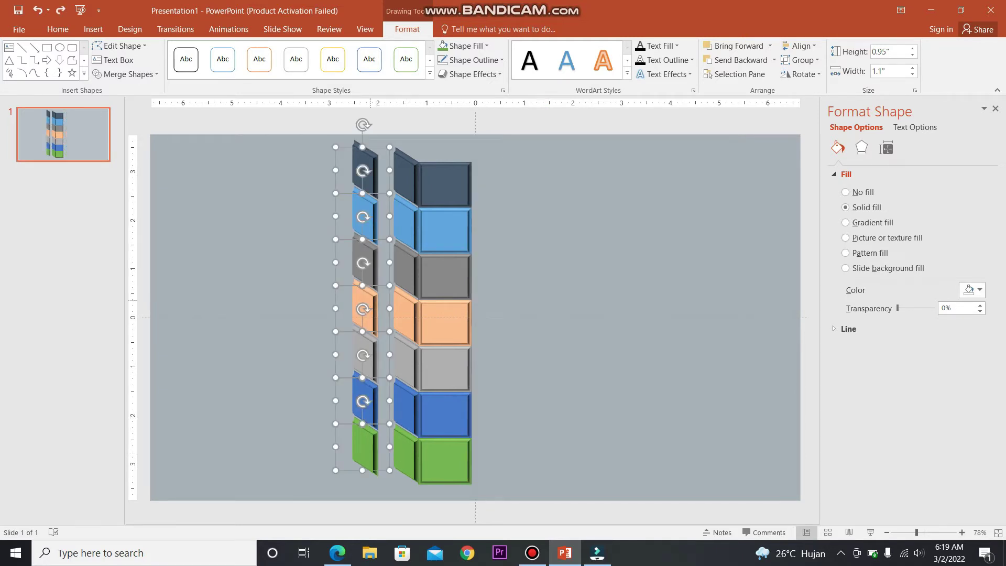
# - Restore the narrow right column, give it an Isometric Right Up rotation, and align it with the stack
pyautogui.hotkey('ctrl', 'z')
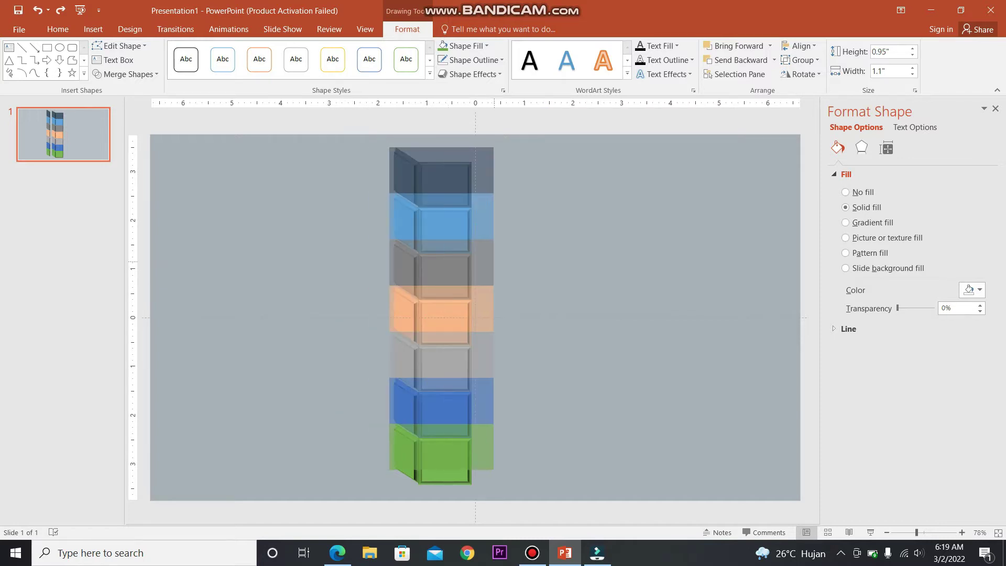
pyautogui.hotkey('ctrl', 'z')
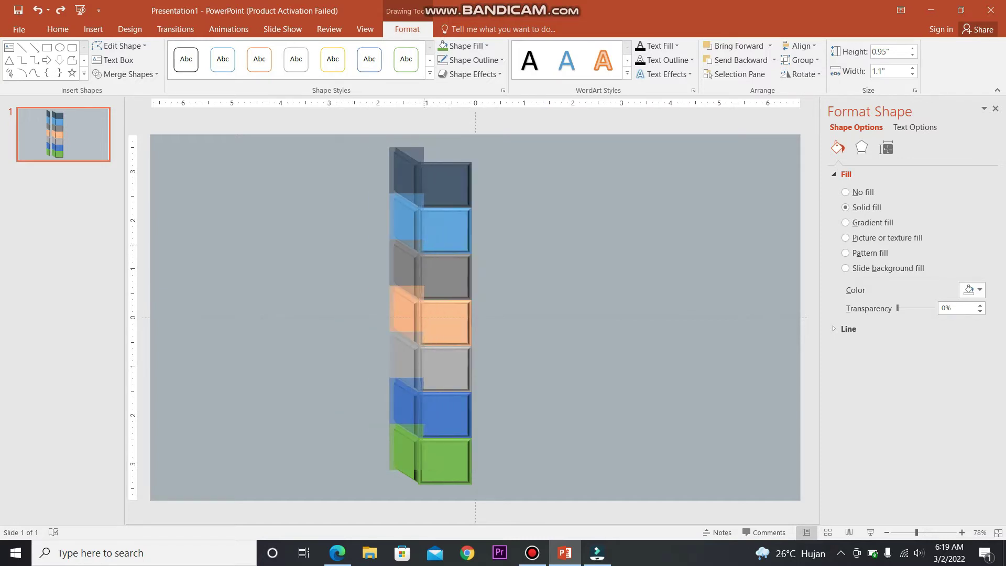
pyautogui.hotkey('ctrl', 'y')
pyautogui.hotkey('ctrl', 'y')
pyautogui.moveTo(494, 245); pyautogui.dragTo(491, 256)
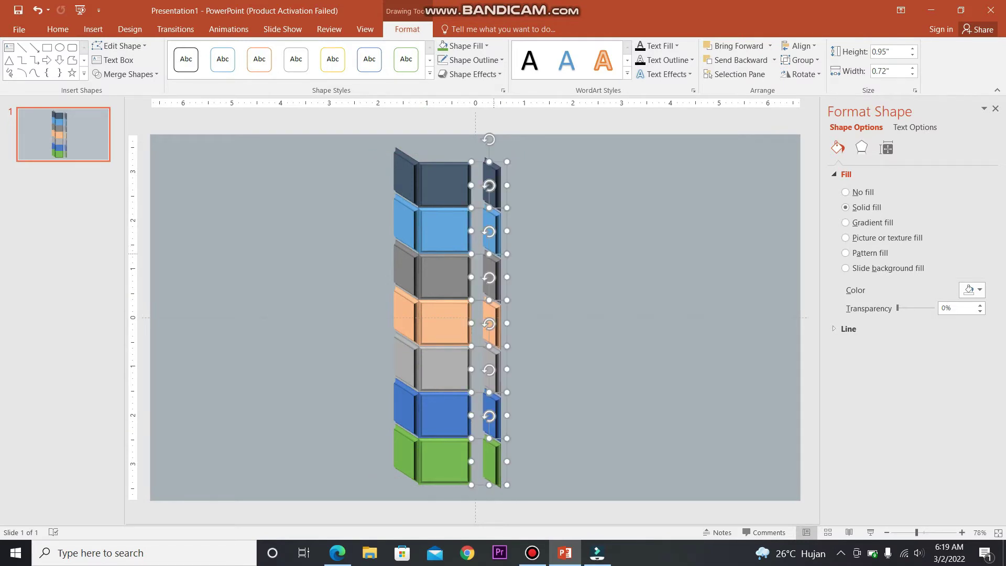
pyautogui.click(470, 74)
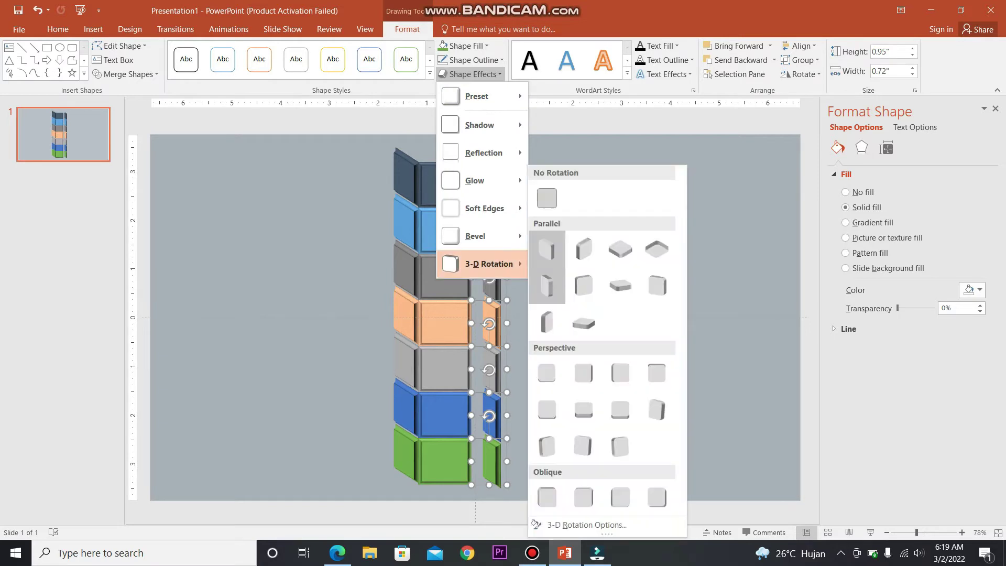
pyautogui.moveTo(488, 263)
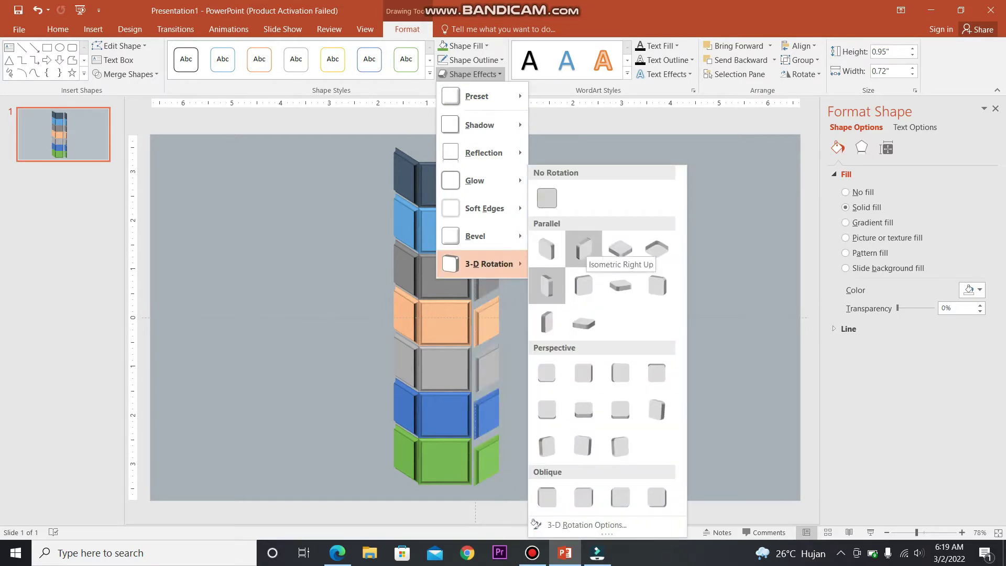
pyautogui.click(547, 285)
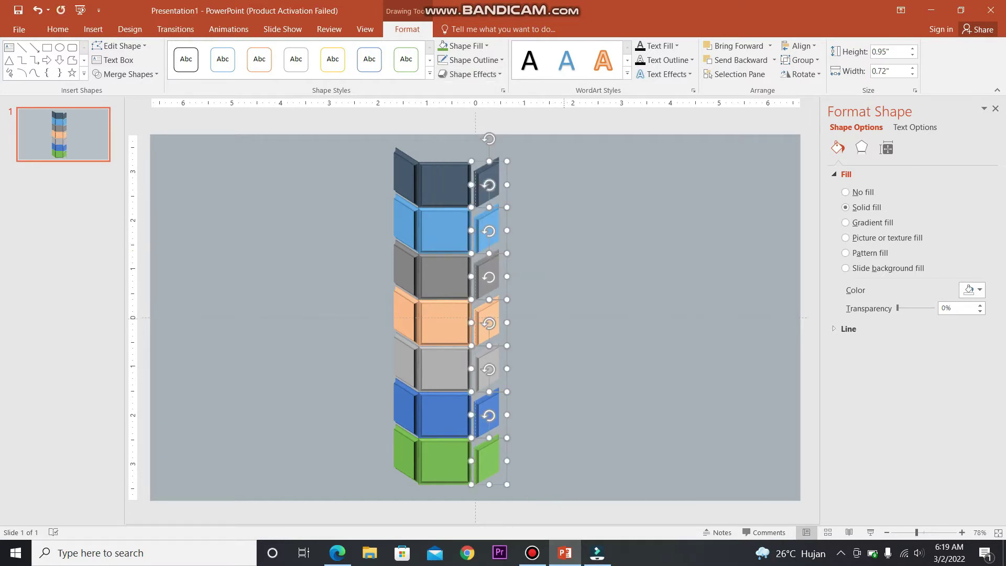
pyautogui.press('Up')
pyautogui.press('Up')
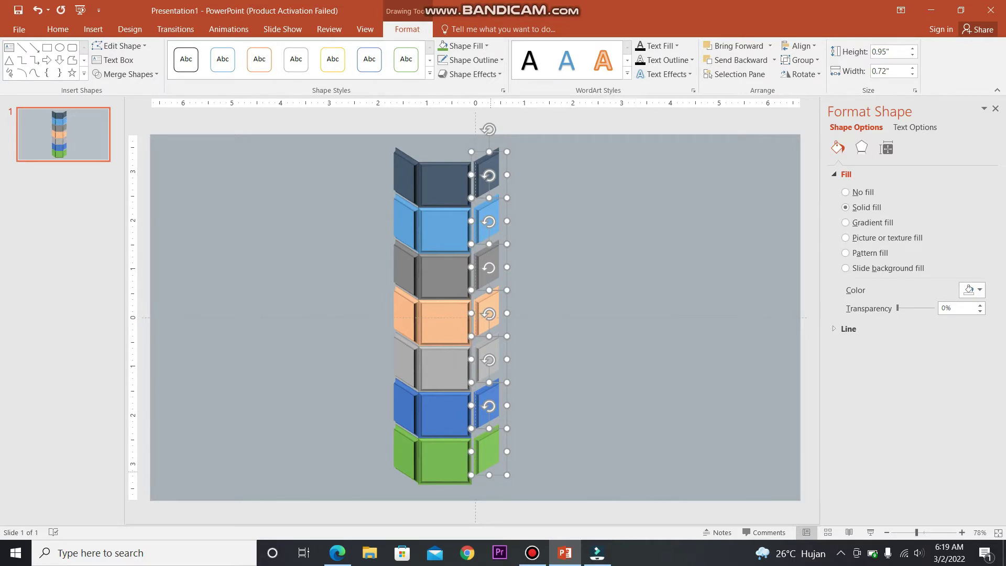
pyautogui.moveTo(490, 473); pyautogui.dragTo(487, 482)
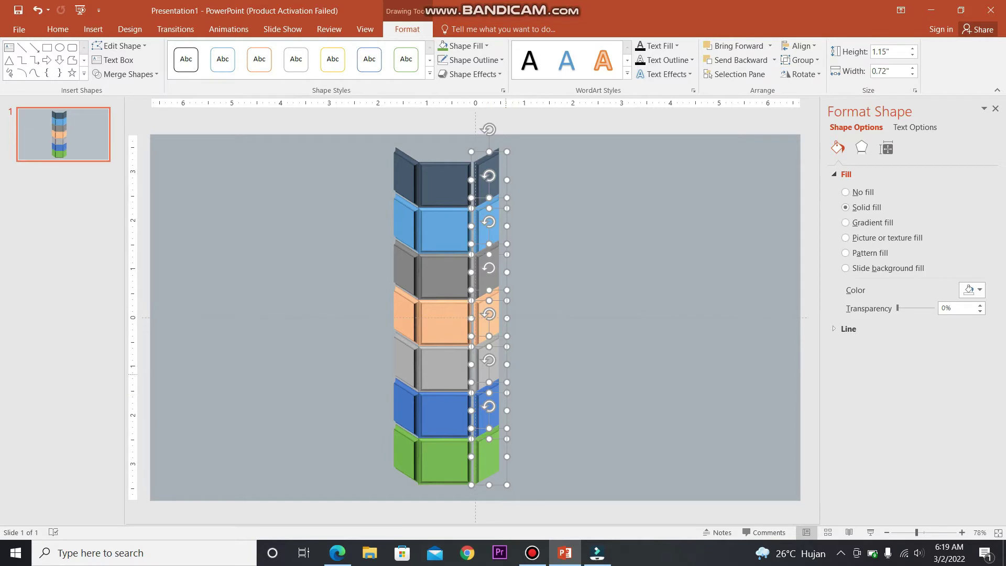
# - Widen the right column to 0.84" and nudge the right side faces into alignment
pyautogui.moveTo(507, 318); pyautogui.dragTo(513, 318)
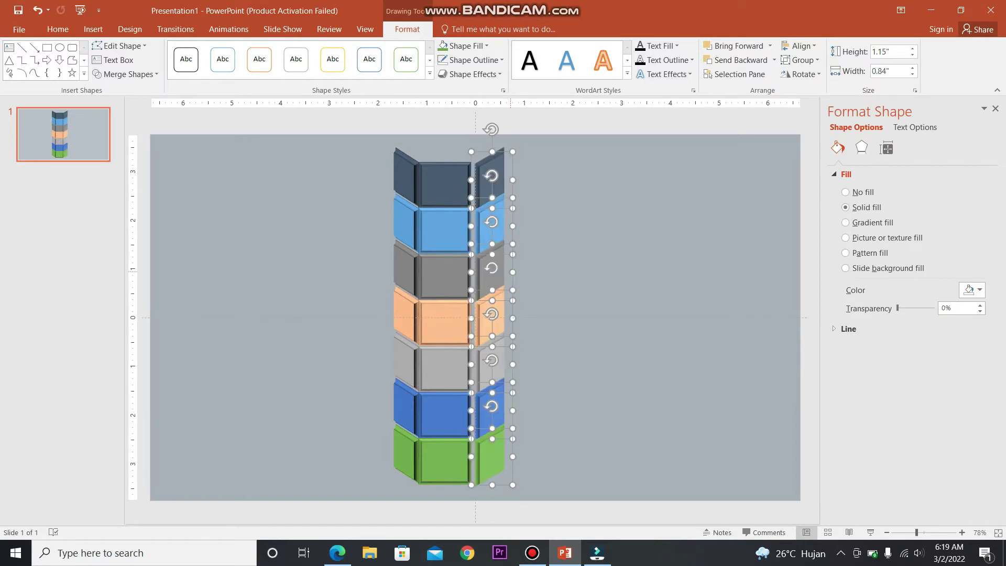
pyautogui.hotkey('ctrl', 'Left')
pyautogui.hotkey('ctrl', 'Left')
pyautogui.hotkey('ctrl', 'Left')
pyautogui.hotkey('ctrl', 'Left')
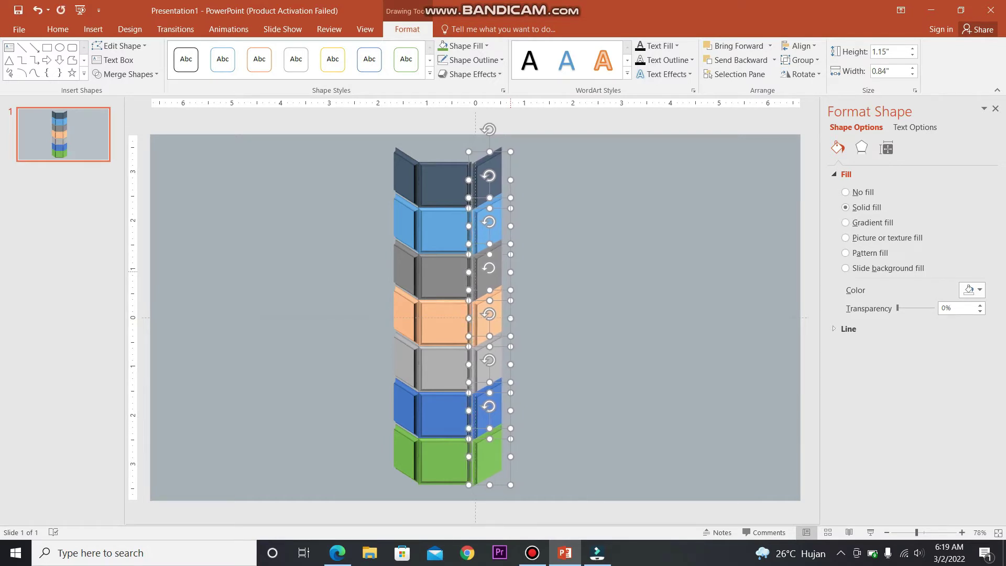
pyautogui.hotkey('ctrl', 'Left')
pyautogui.hotkey('ctrl', 'Up')
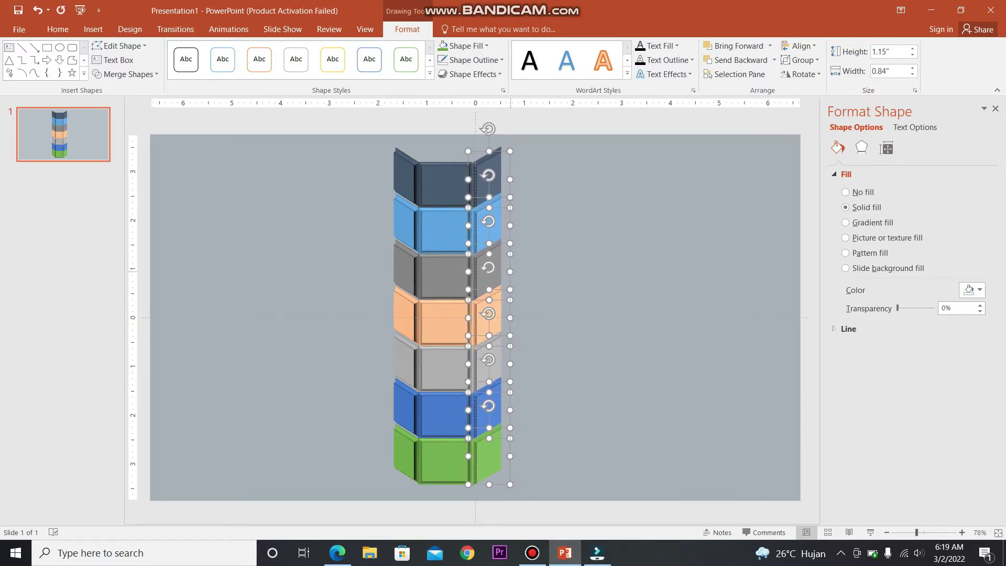
pyautogui.hotkey('ctrl', 'Up')
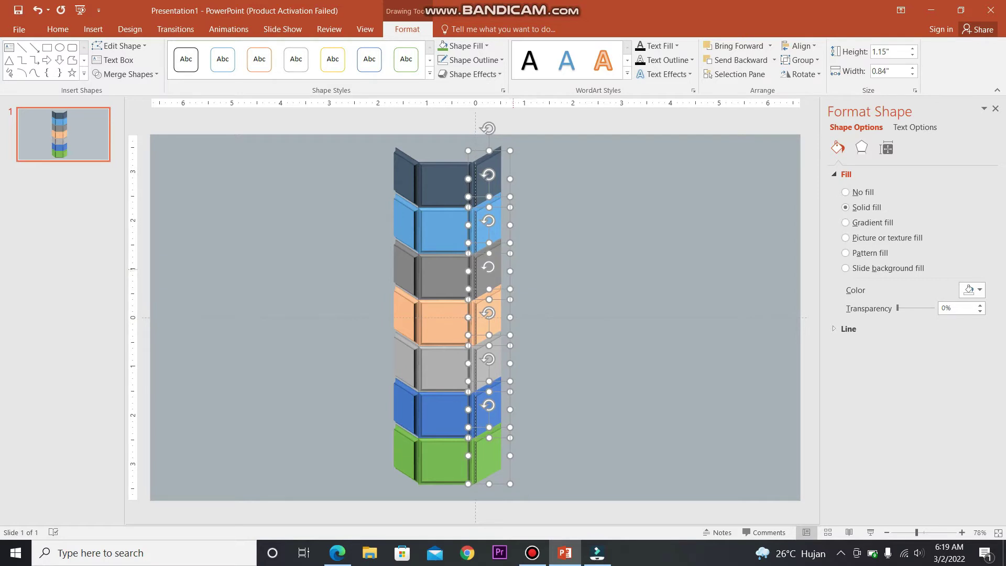
pyautogui.press('Escape')
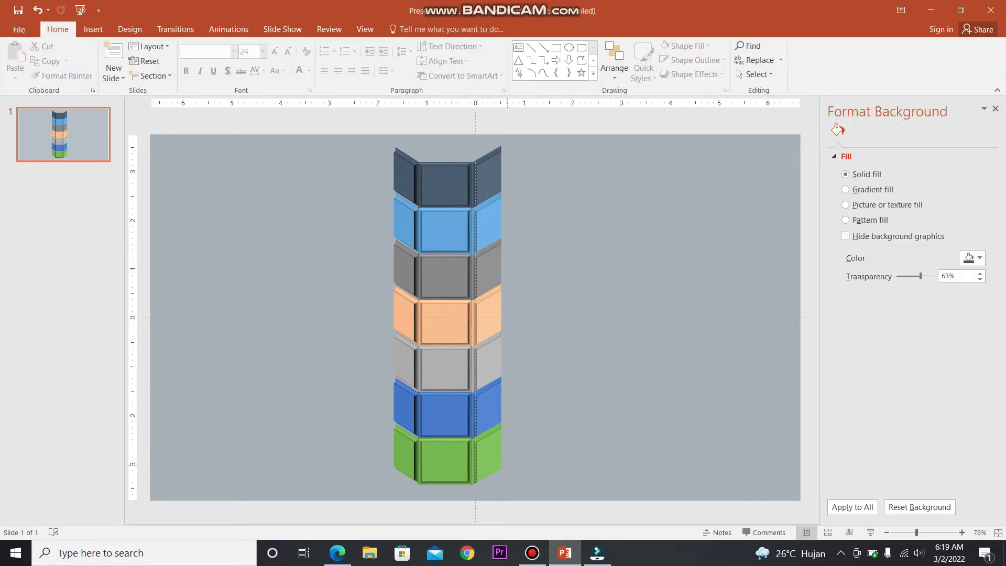
pyautogui.moveTo(521, 485); pyautogui.dragTo(459, 262)
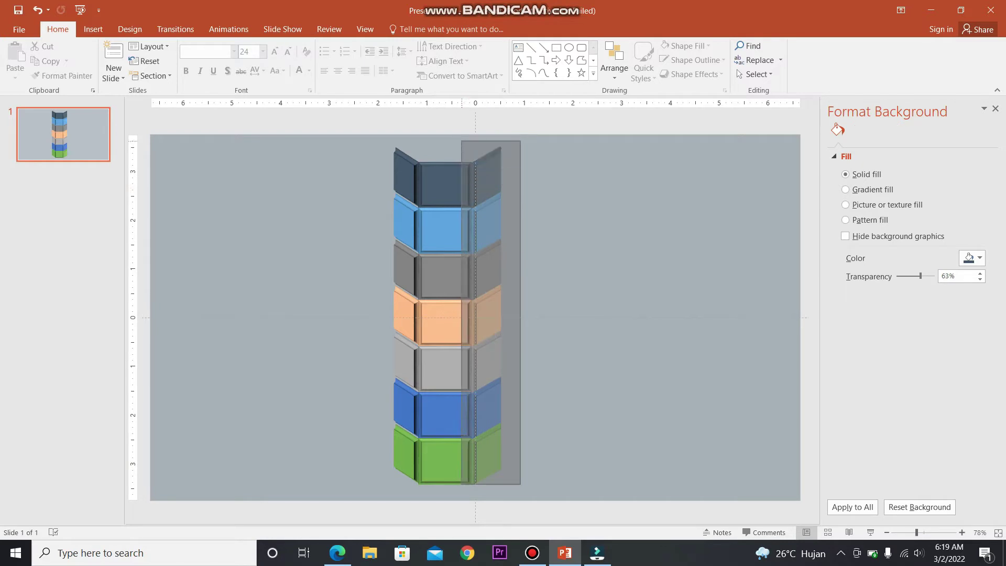
pyautogui.moveTo(459, 262); pyautogui.dragTo(461, 140)
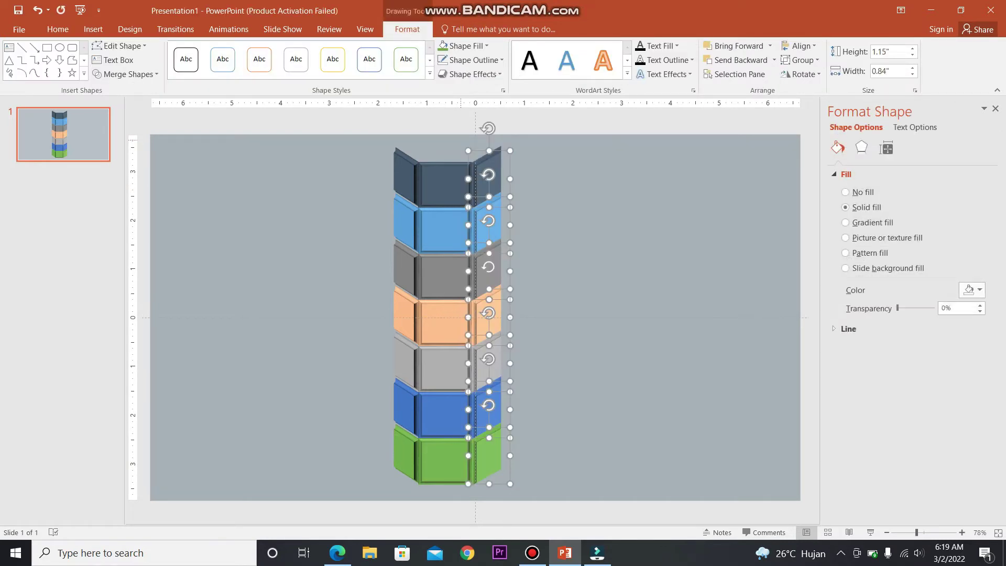
pyautogui.hotkey('ctrl', 'Up')
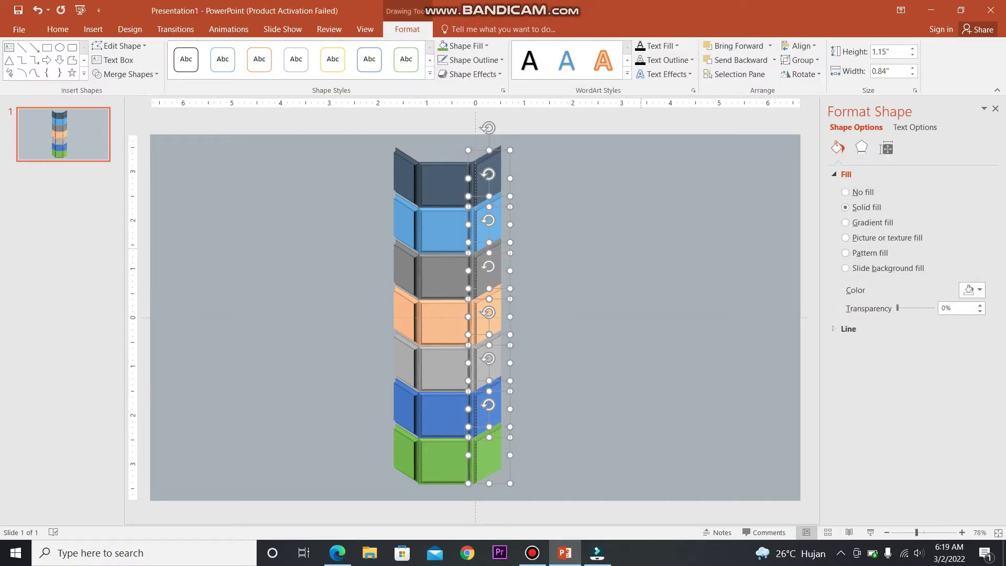
pyautogui.press('Escape')
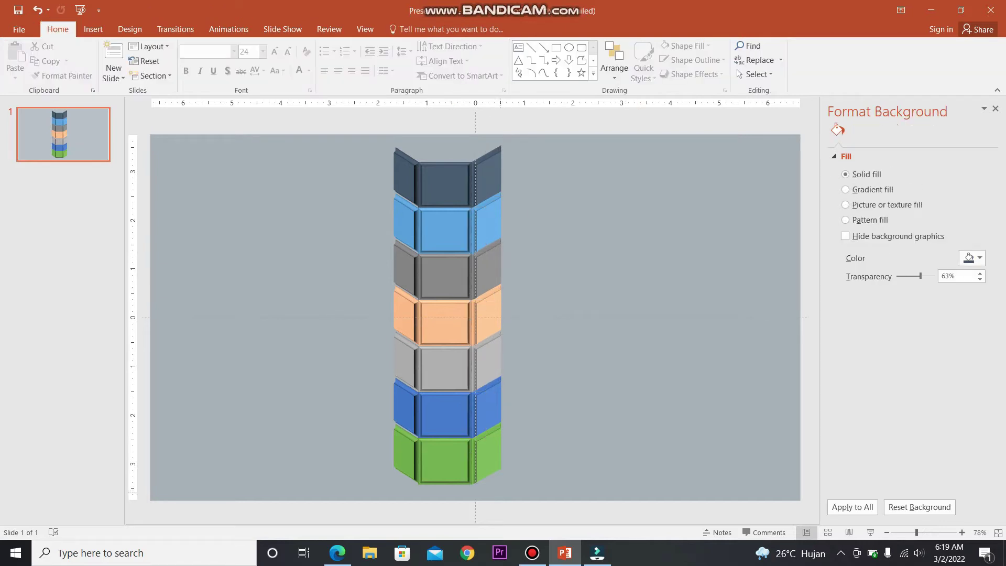
# - Duplicate the seven front faces, rotate the copies, and place them as bars beside the tower
pyautogui.moveTo(482, 494); pyautogui.dragTo(406, 148)
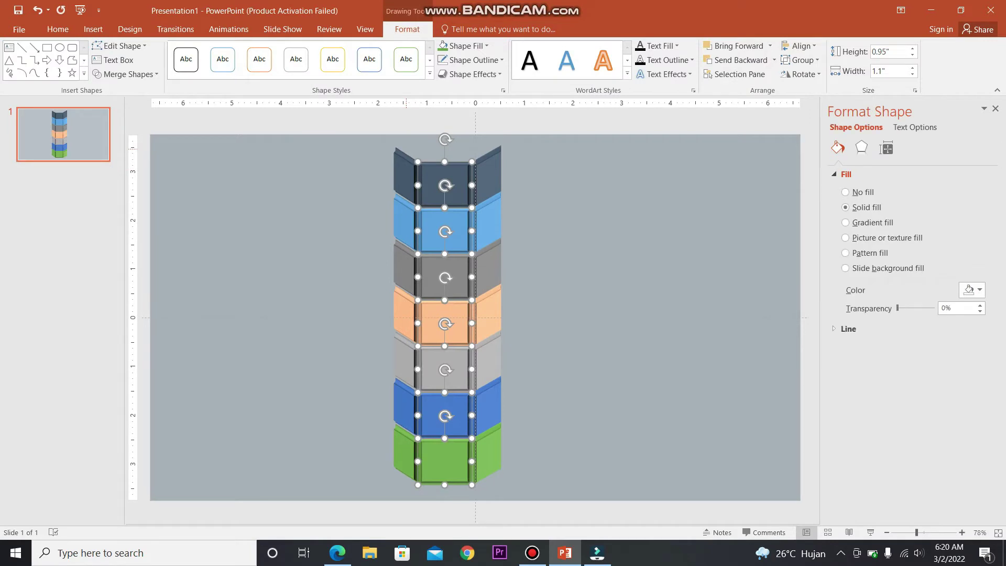
pyautogui.hotkey('ctrl', 'd')
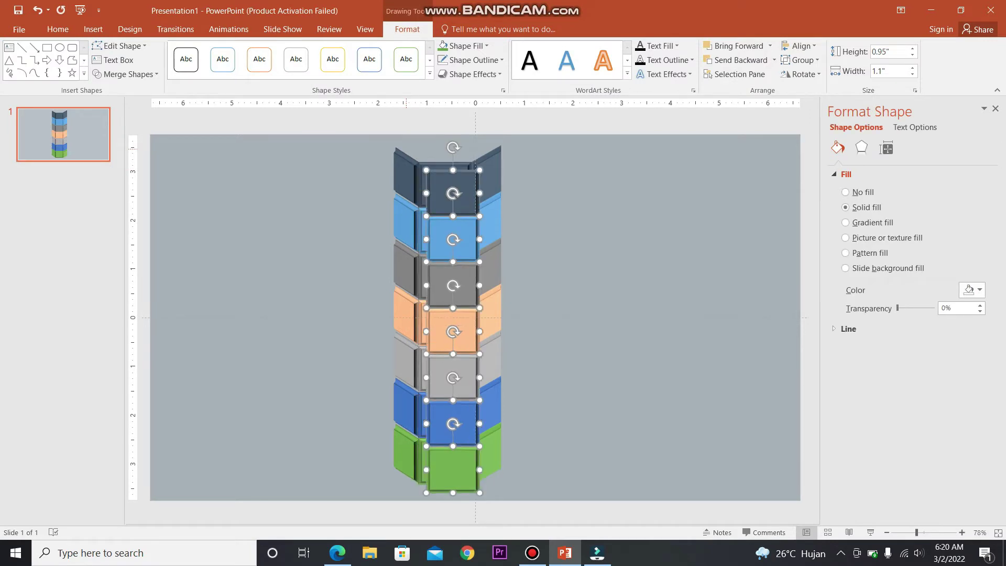
pyautogui.moveTo(453, 231); pyautogui.dragTo(582, 205)
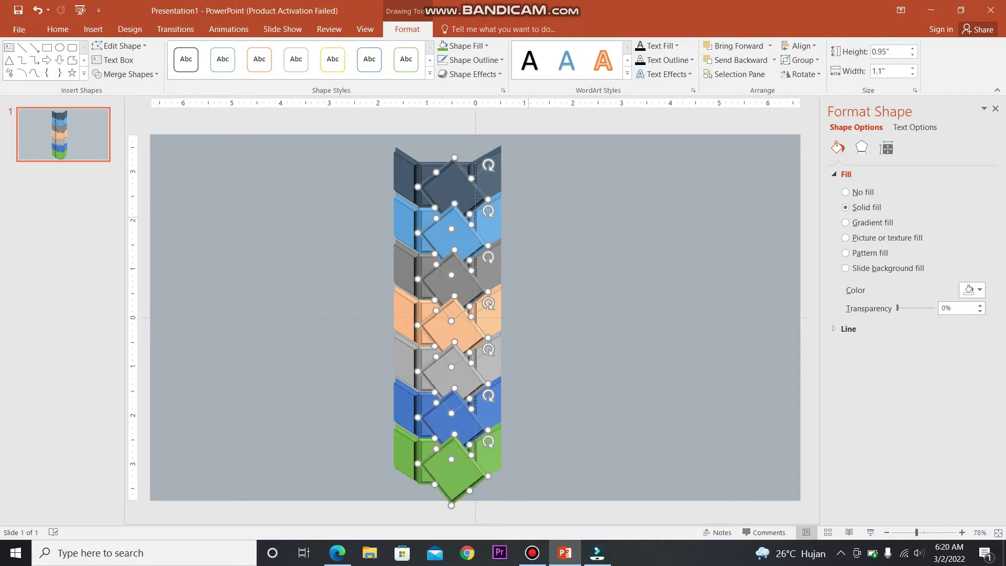
pyautogui.moveTo(452, 320); pyautogui.dragTo(537, 300)
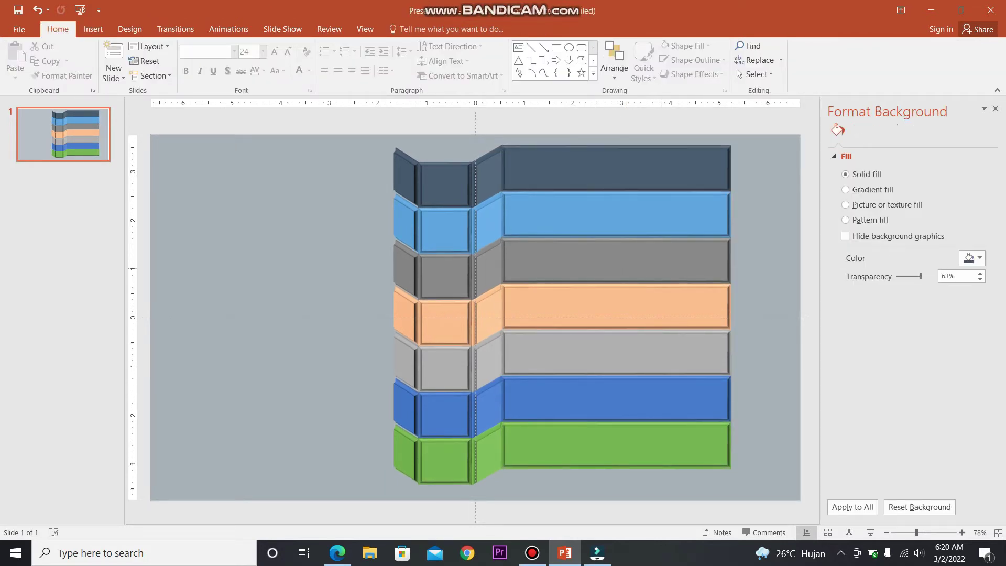
# - Insert a plain black WordArt box and fit it onto the top dark-blue bar
pyautogui.click(617, 169)
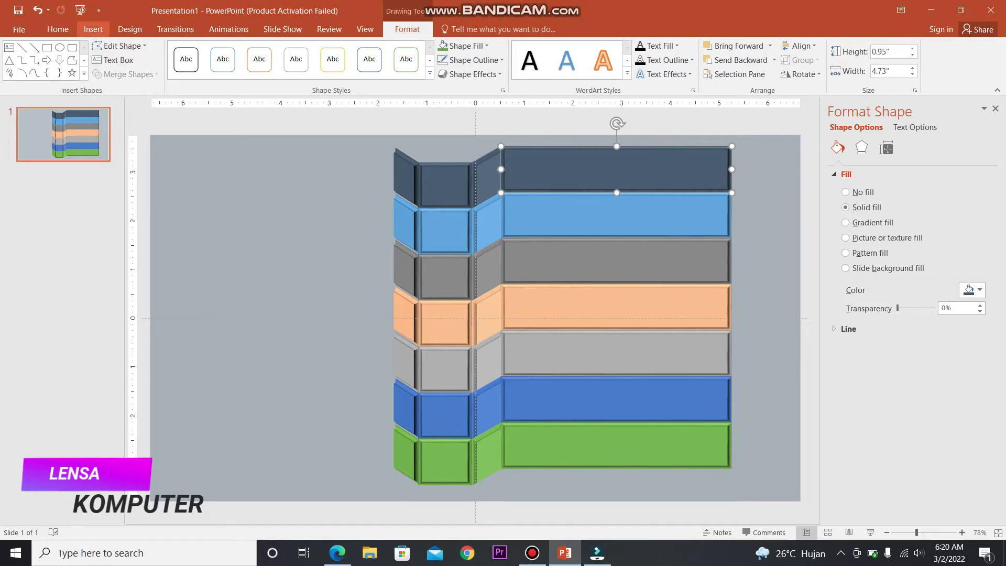
pyautogui.click(93, 29)
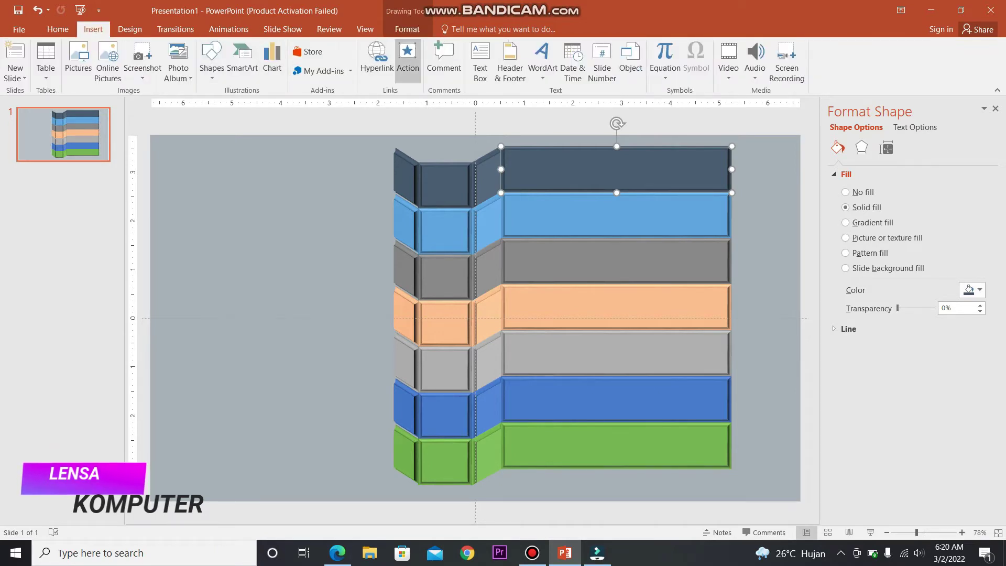
pyautogui.click(543, 60)
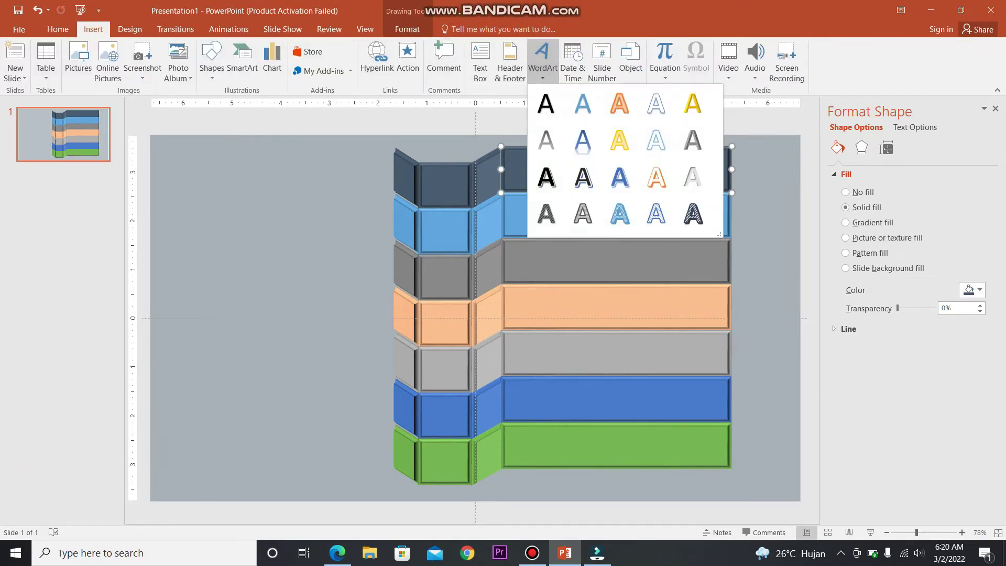
pyautogui.click(546, 103)
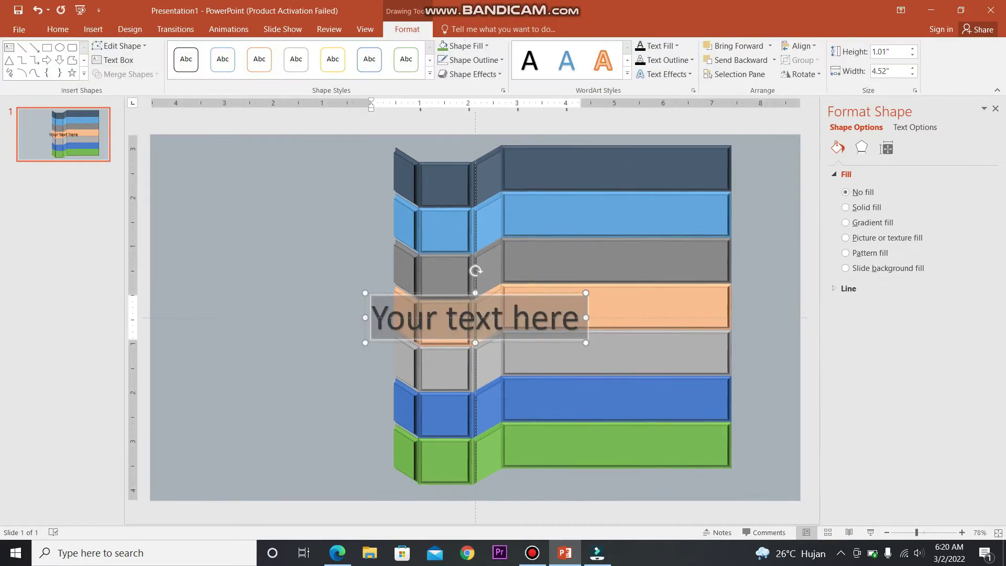
pyautogui.moveTo(476, 318); pyautogui.dragTo(623, 169)
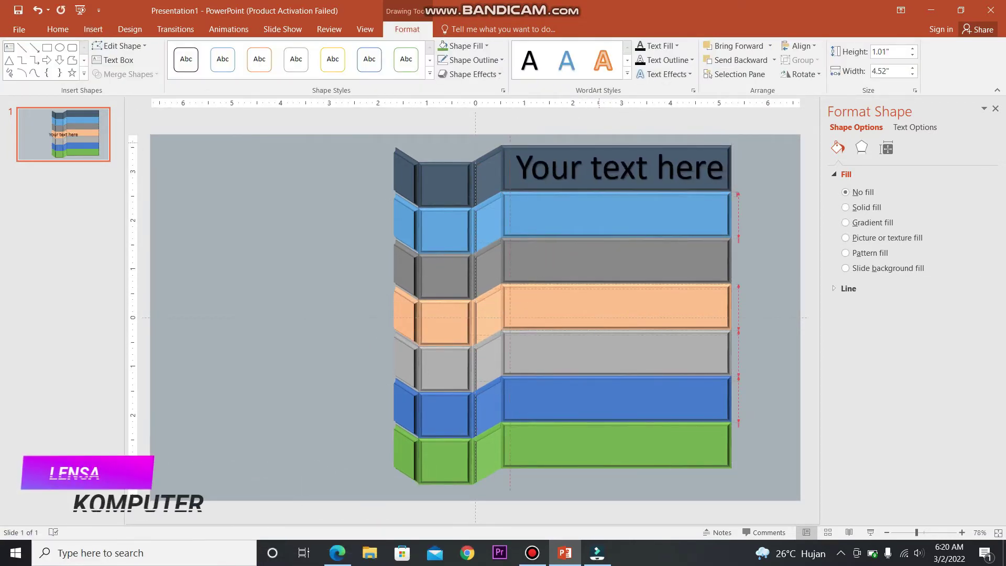
pyautogui.moveTo(623, 169); pyautogui.dragTo(619, 169)
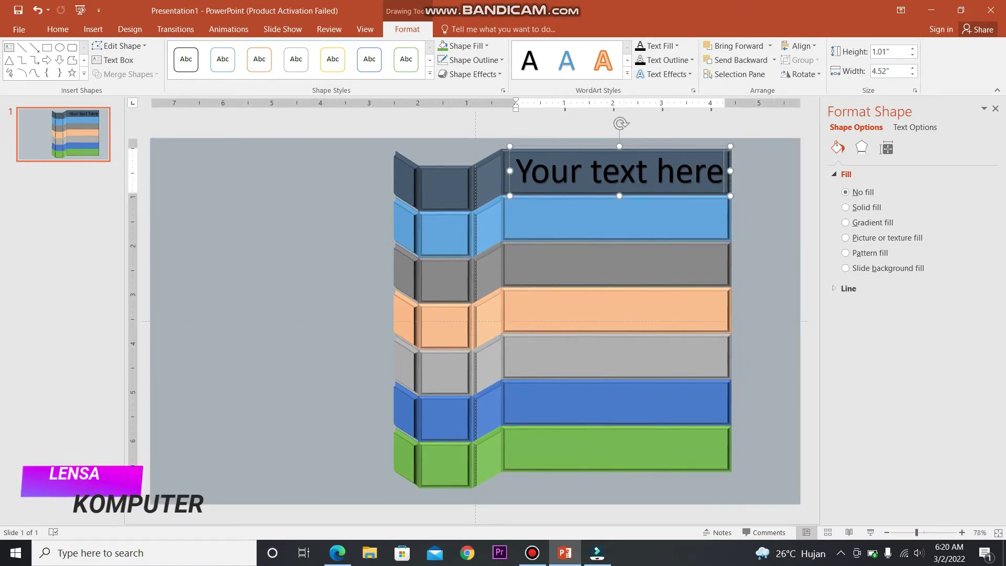
pyautogui.moveTo(730, 170); pyautogui.dragTo(635, 167)
pyautogui.write('B')
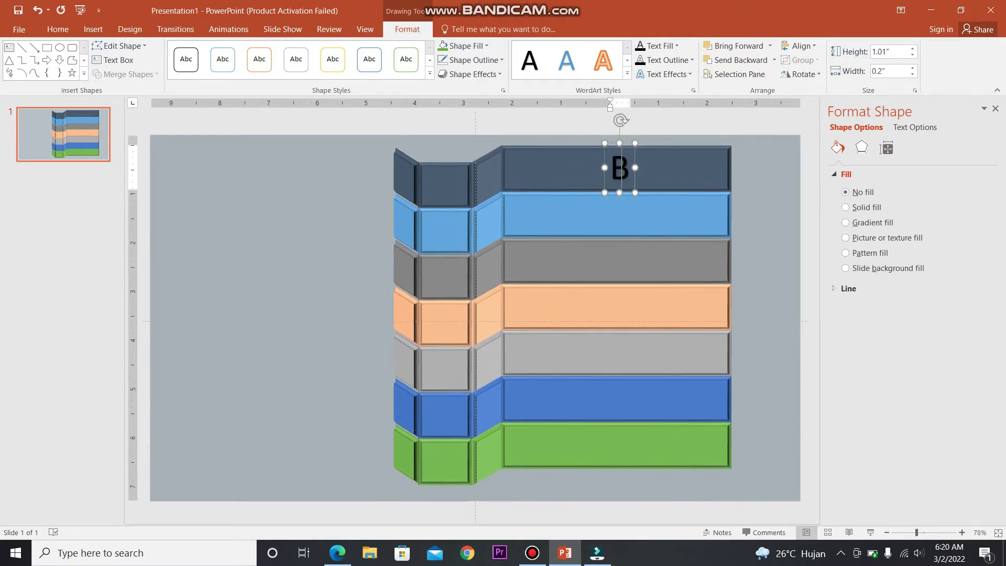
# - Type 'BAB 1 PENDAHULUAN' in the WordArt box and reduce its font size to 24 pt
pyautogui.write('AB')
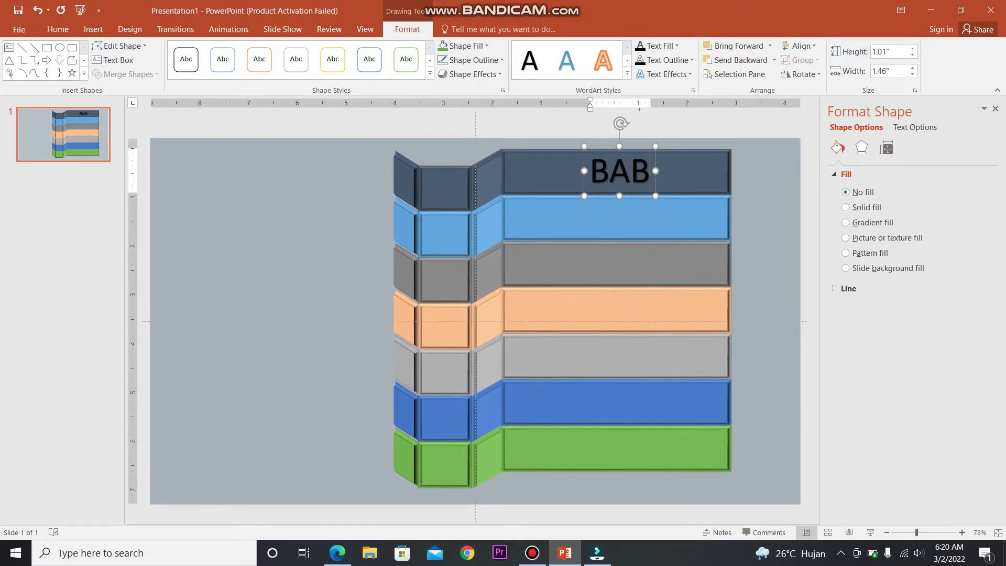
pyautogui.write(' 1 PENDSA')
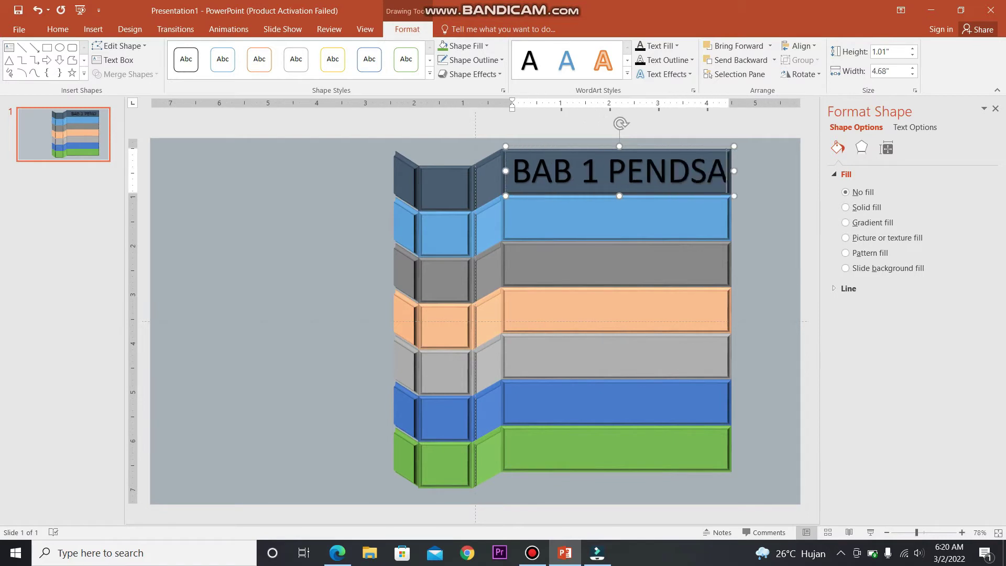
pyautogui.write('H')
pyautogui.press('BackSpace')
pyautogui.press('BackSpace')
pyautogui.press('BackSpace')
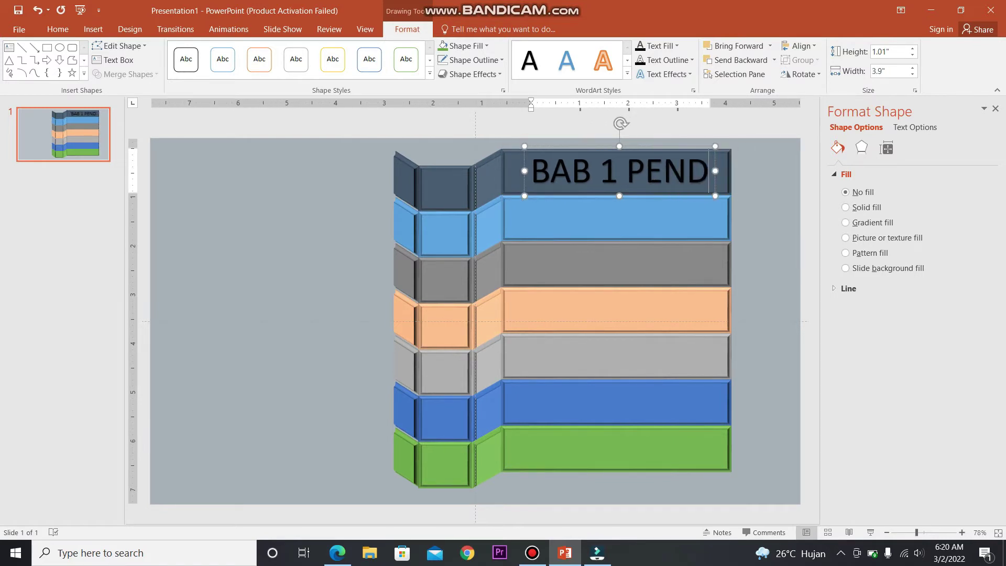
pyautogui.write('AHU')
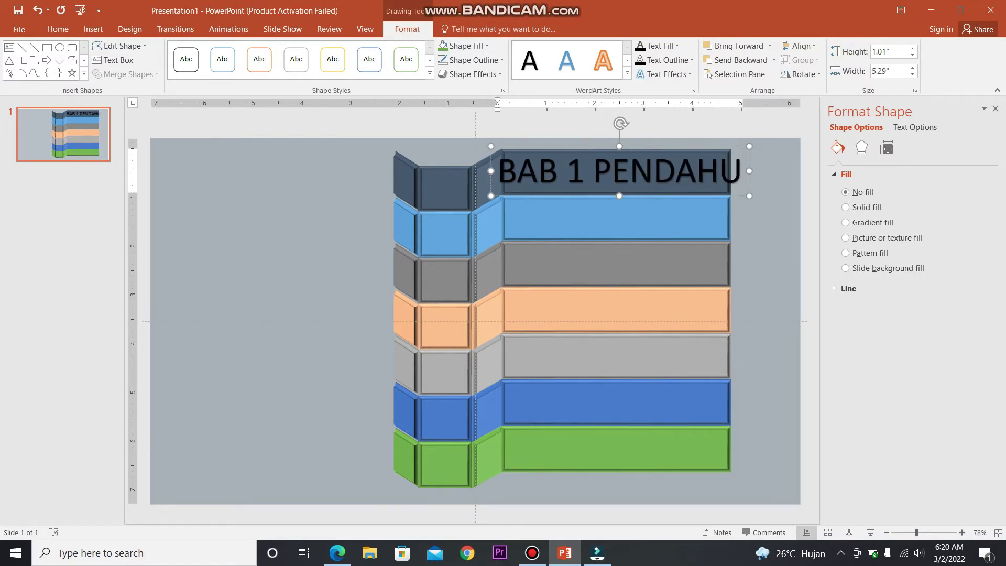
pyautogui.write('LUA')
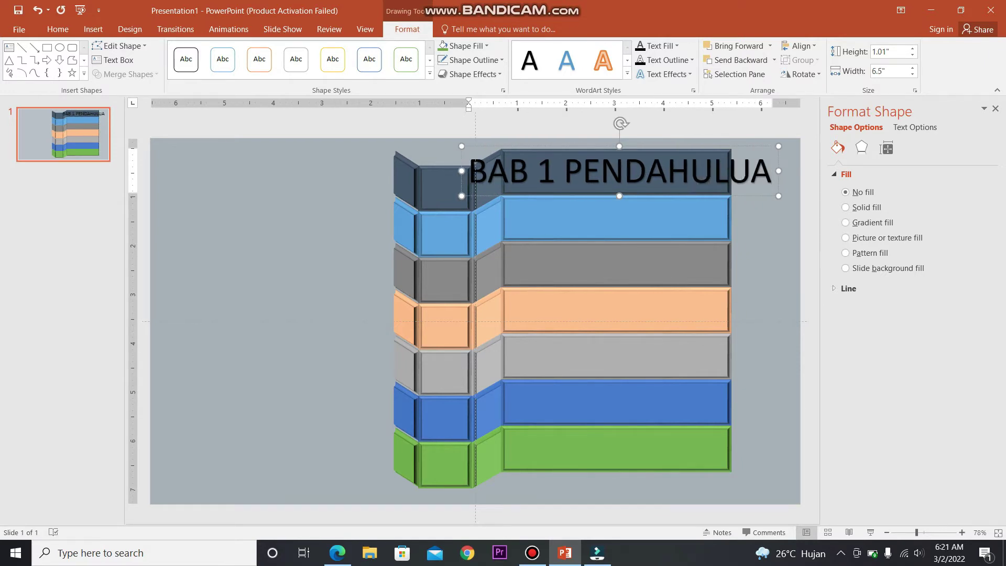
pyautogui.write('N')
pyautogui.hotkey('shift', 'Left')
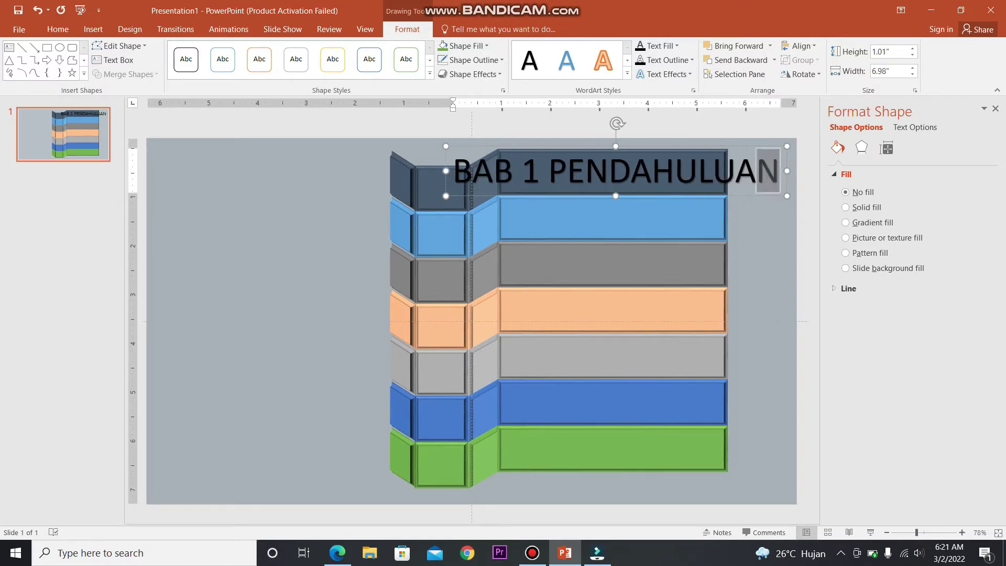
pyautogui.hotkey('shift', 'Left')
pyautogui.hotkey('shift', 'Left')
pyautogui.hotkey('shift', 'Left')
pyautogui.hotkey('shift', 'Left')
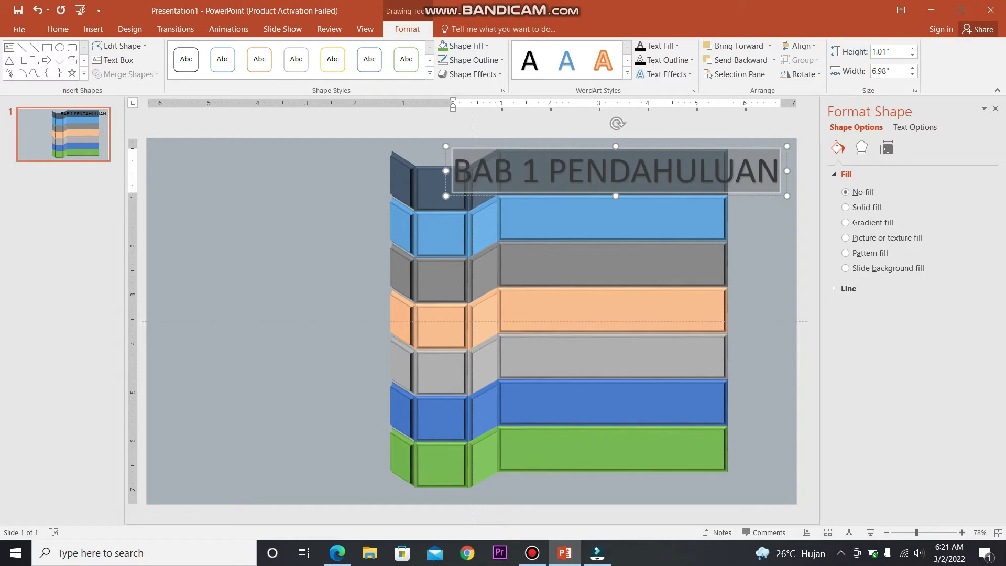
pyautogui.click(58, 29)
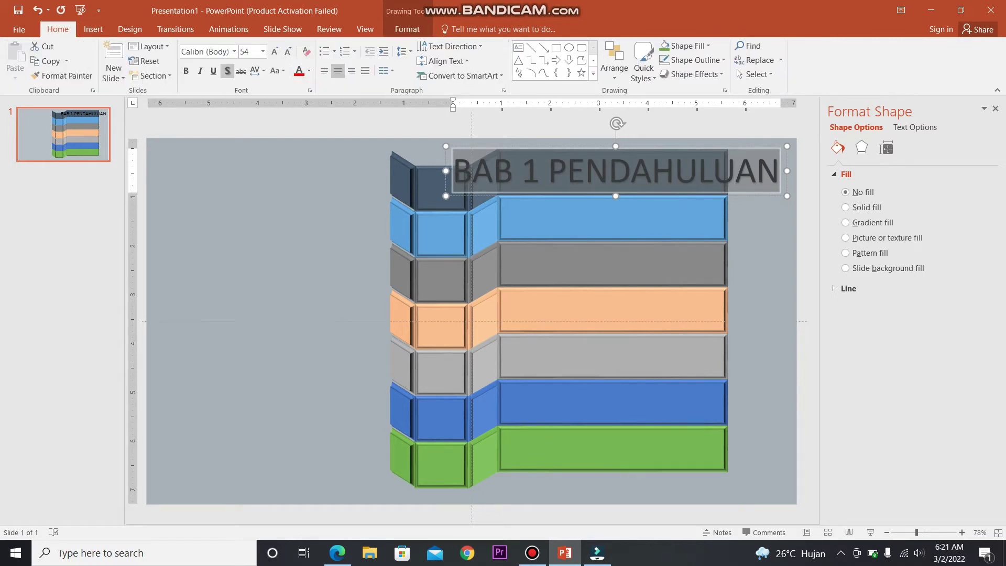
pyautogui.click(287, 52)
pyautogui.click(287, 51)
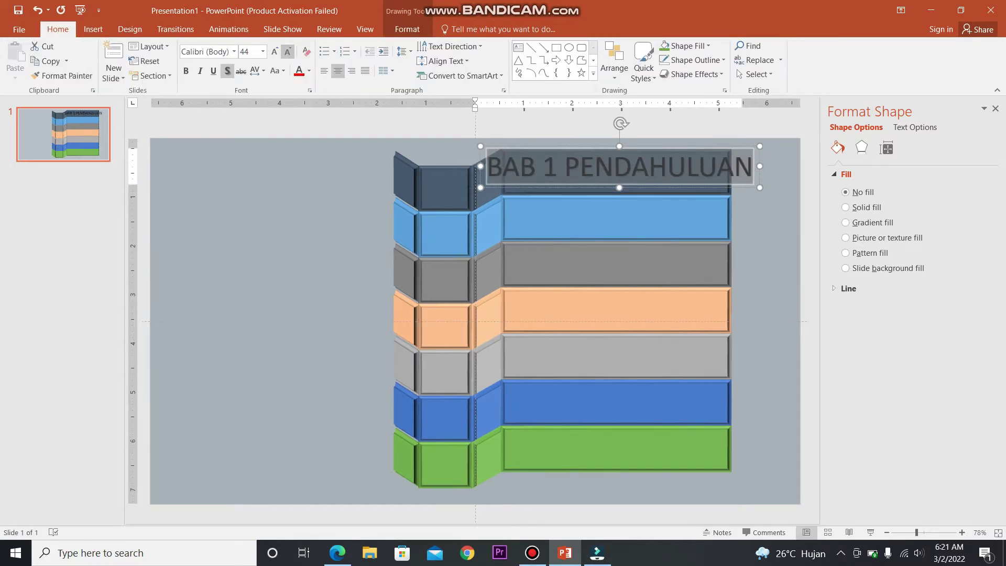
pyautogui.click(288, 52)
pyautogui.click(287, 51)
pyautogui.click(288, 51)
pyautogui.click(288, 51)
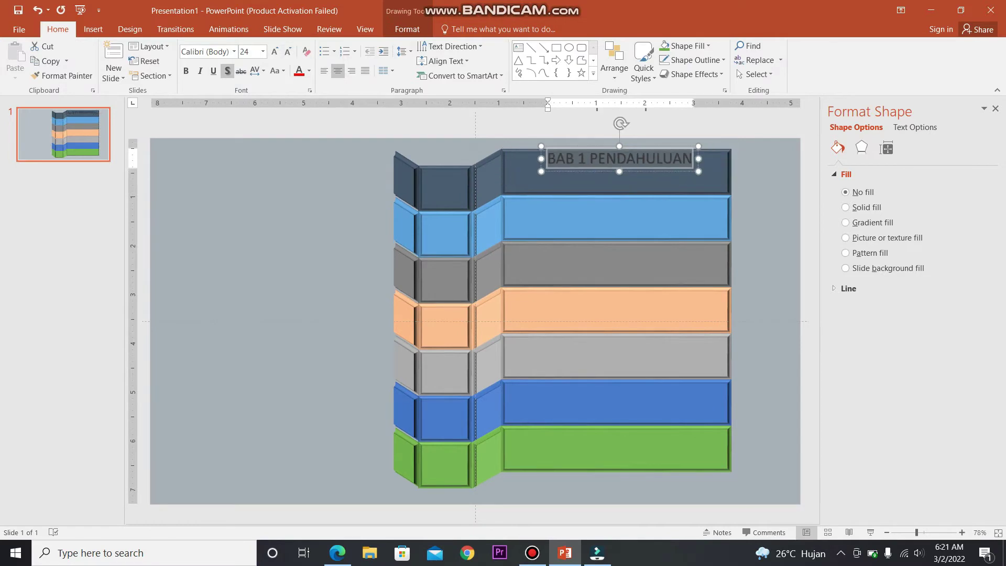
pyautogui.press('Escape')
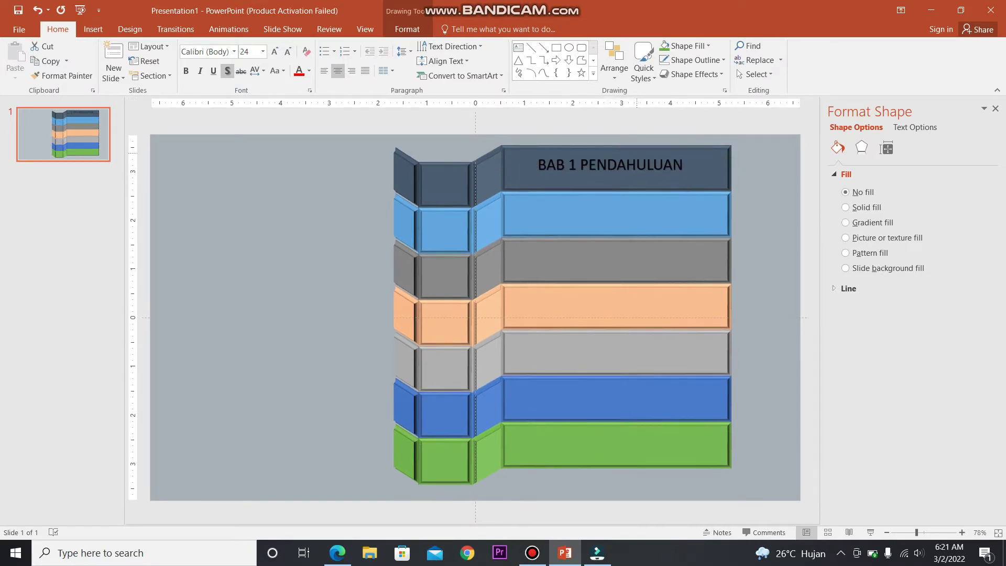
# - Centre the title on the top bar, colour its text white, and duplicate it
pyautogui.moveTo(637, 165); pyautogui.dragTo(631, 167)
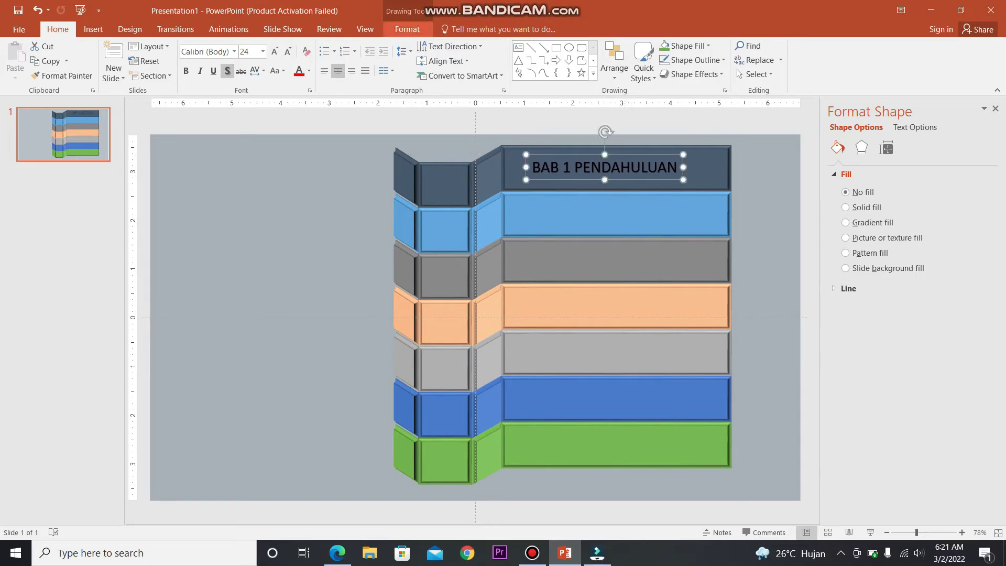
pyautogui.click(407, 29)
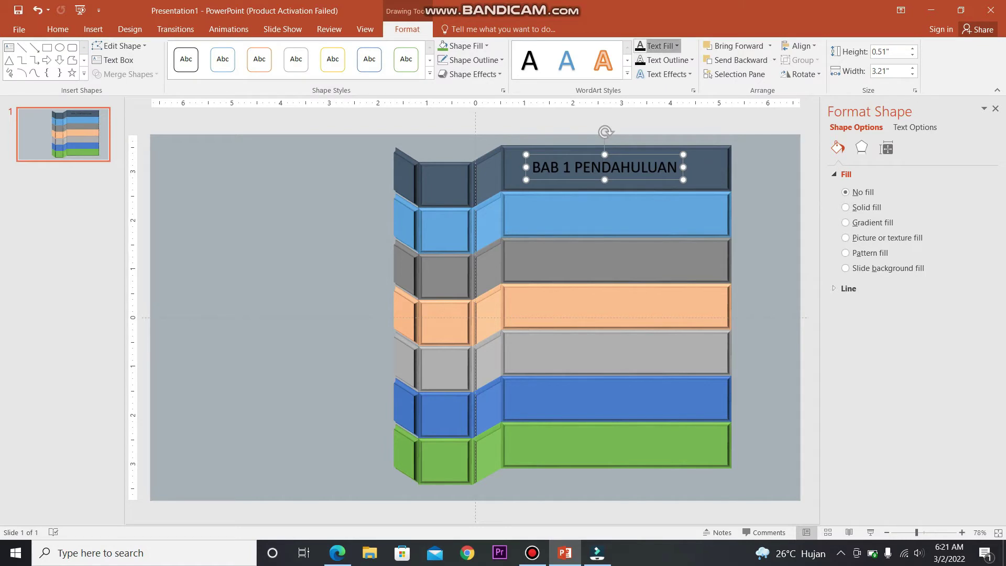
pyautogui.click(676, 45)
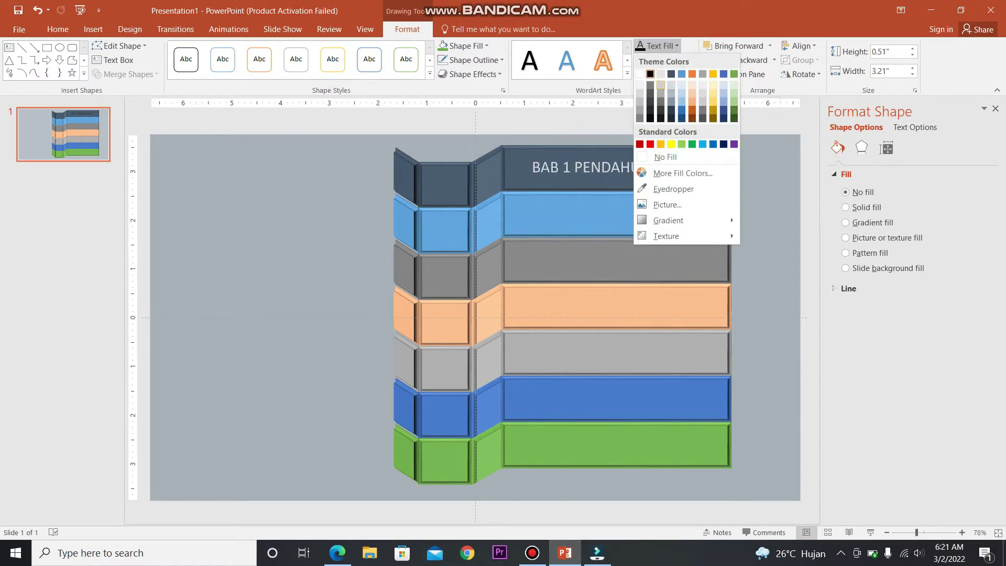
pyautogui.click(640, 73)
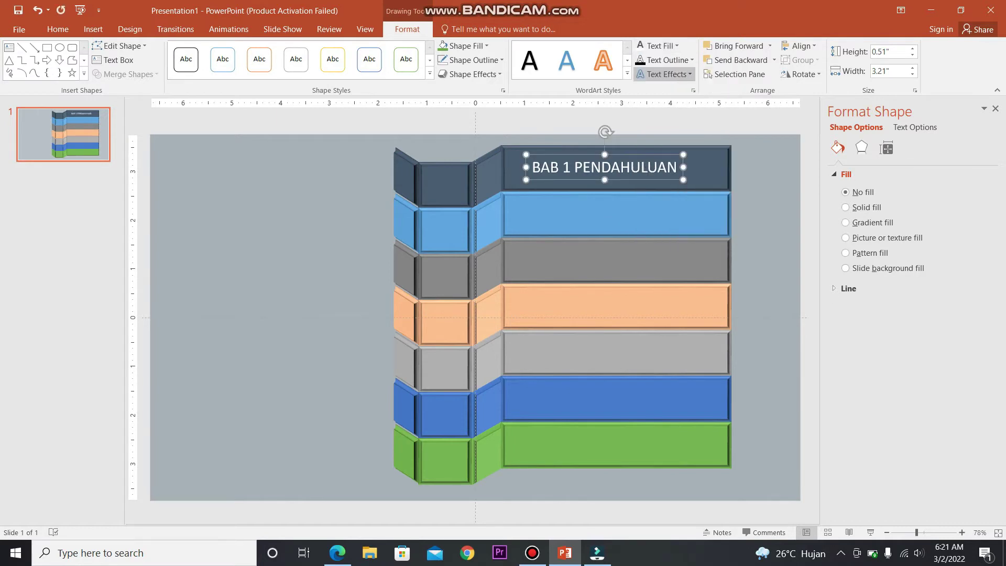
pyautogui.hotkey('ctrl', 'd')
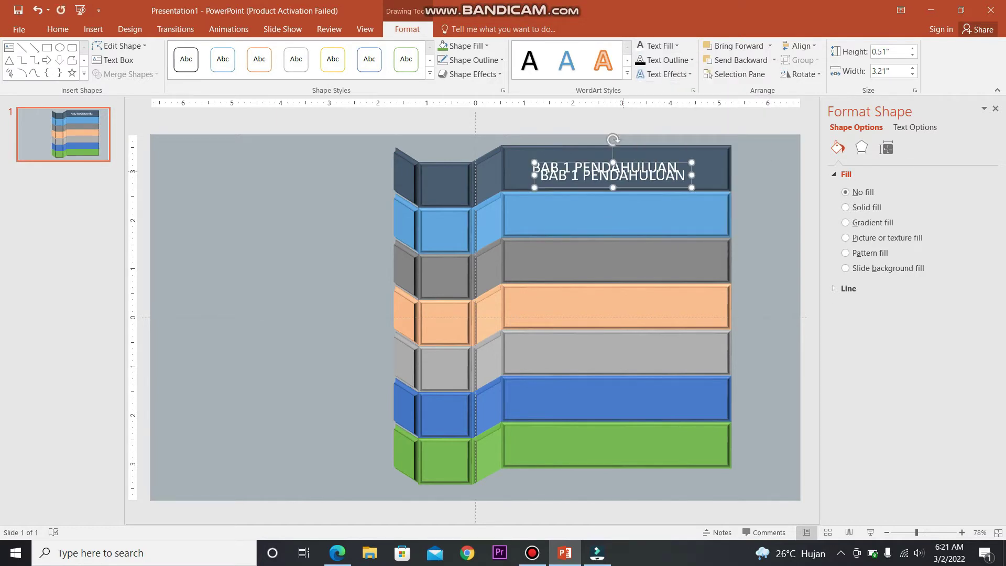
# - Move the copied label onto the second bar with black text, then duplicate it in dark navy
pyautogui.click(629, 166)
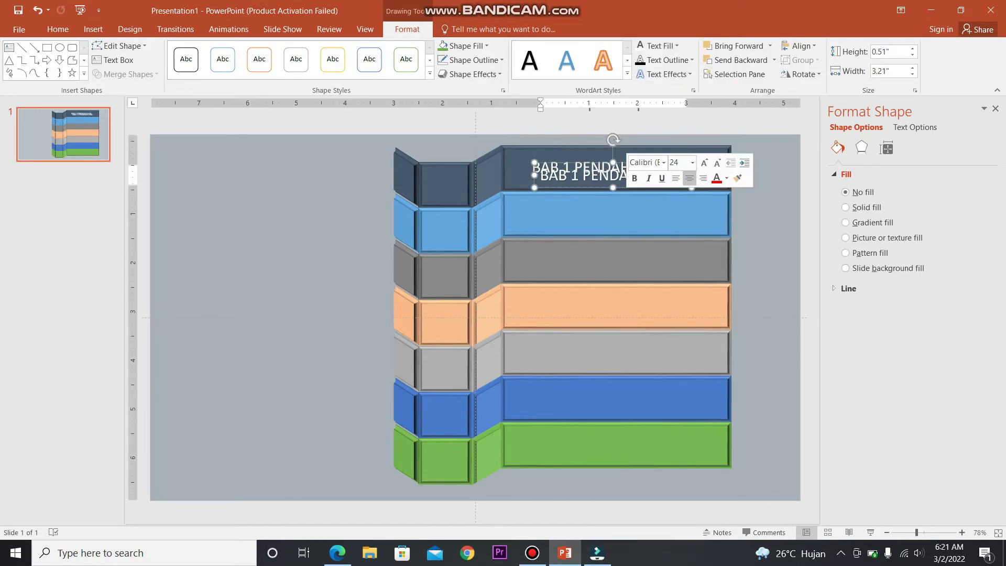
pyautogui.moveTo(613, 175); pyautogui.dragTo(607, 213)
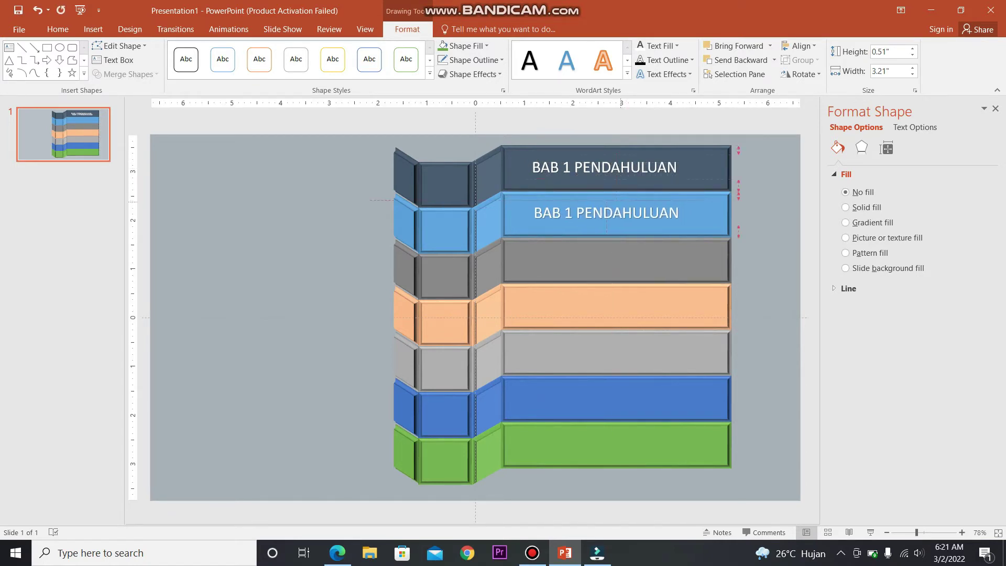
pyautogui.click(530, 60)
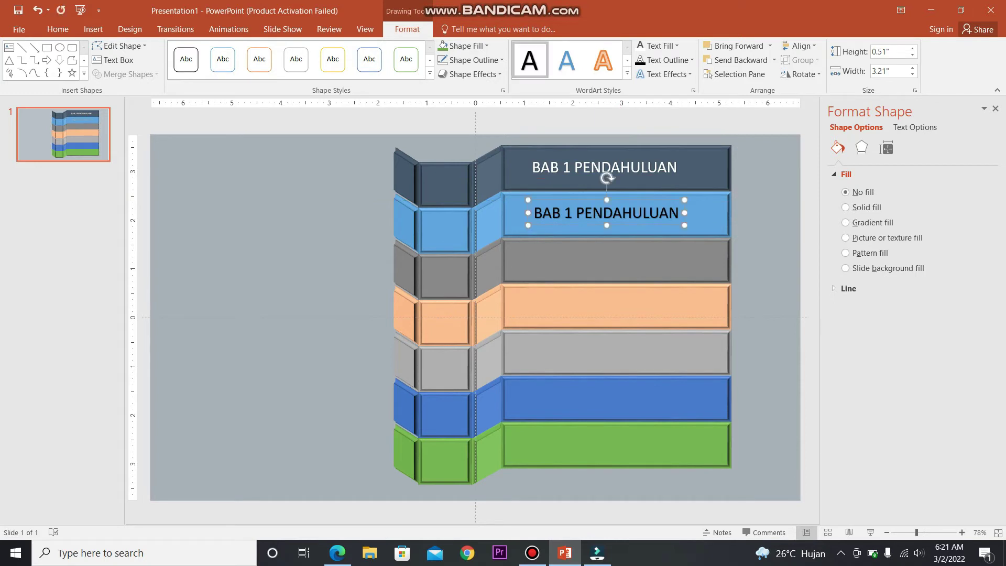
pyautogui.hotkey('ctrl', 'd')
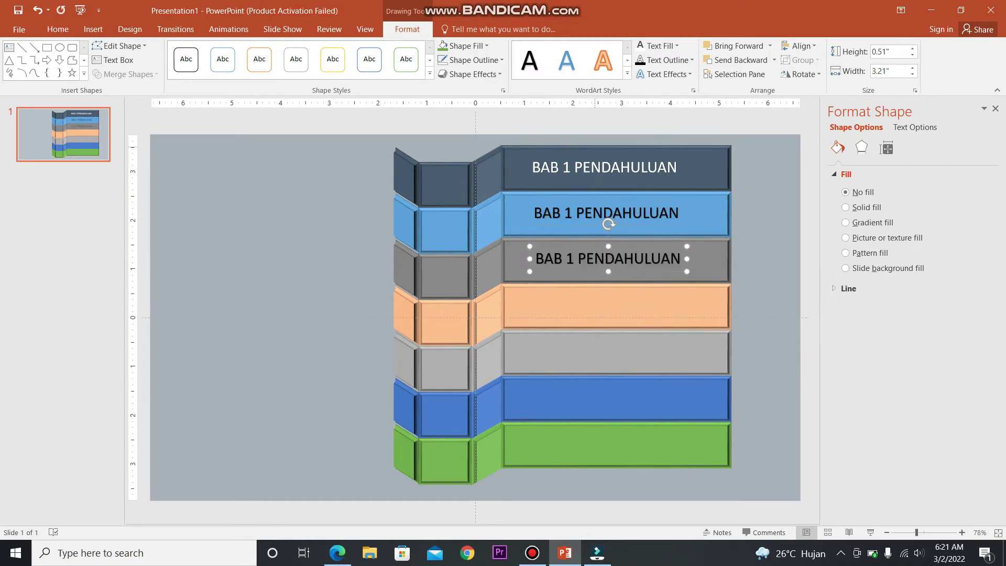
pyautogui.press('F2')
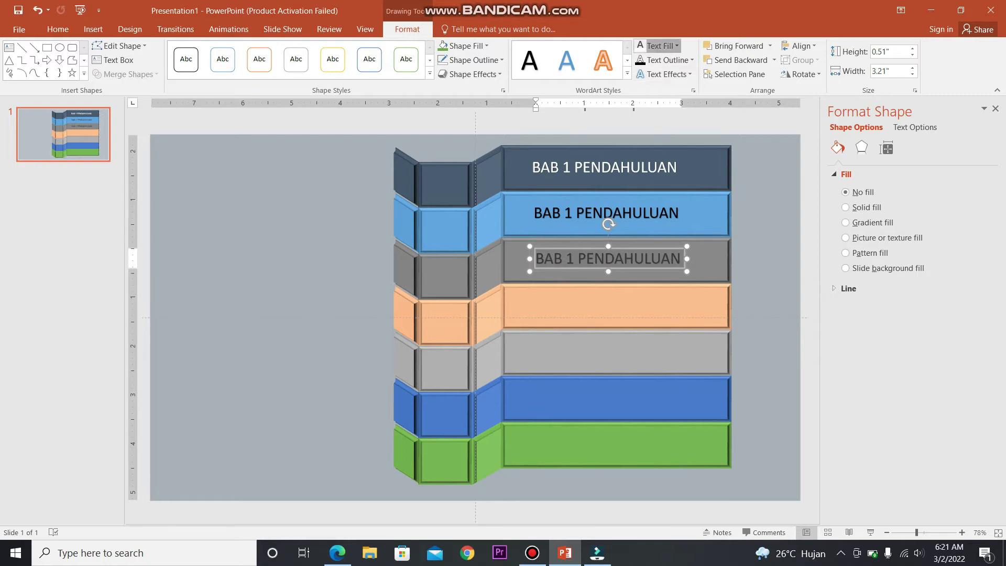
pyautogui.click(676, 46)
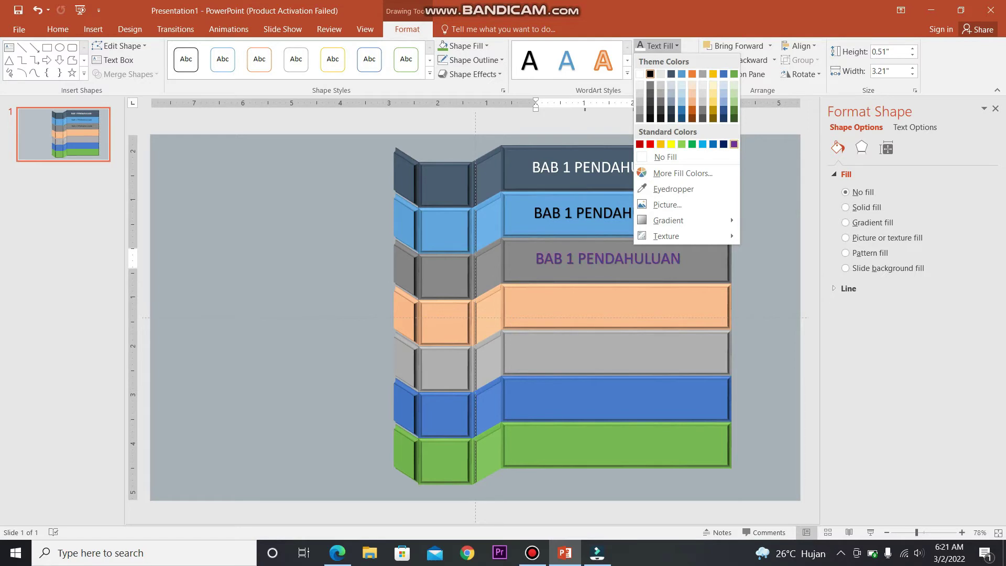
pyautogui.click(723, 144)
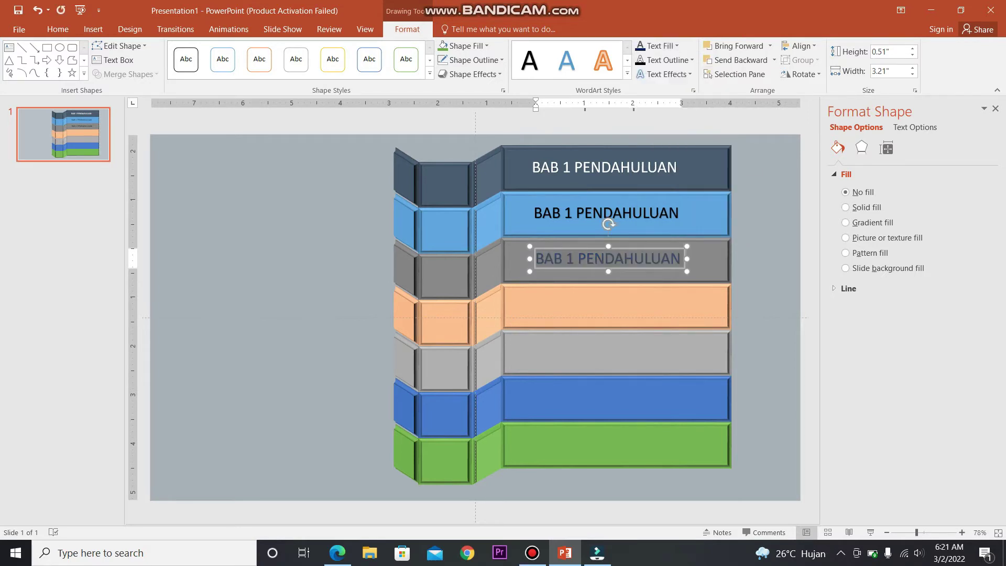
pyautogui.press('Escape')
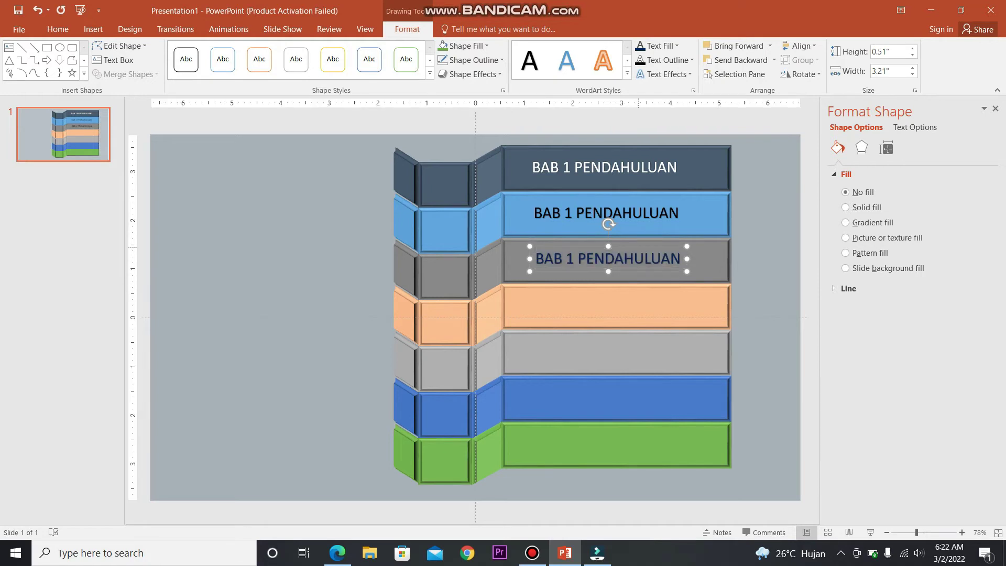
# - Duplicate the dark navy label down onto the orange, grey, blue and green bars
pyautogui.hotkey('ctrl', 'd')
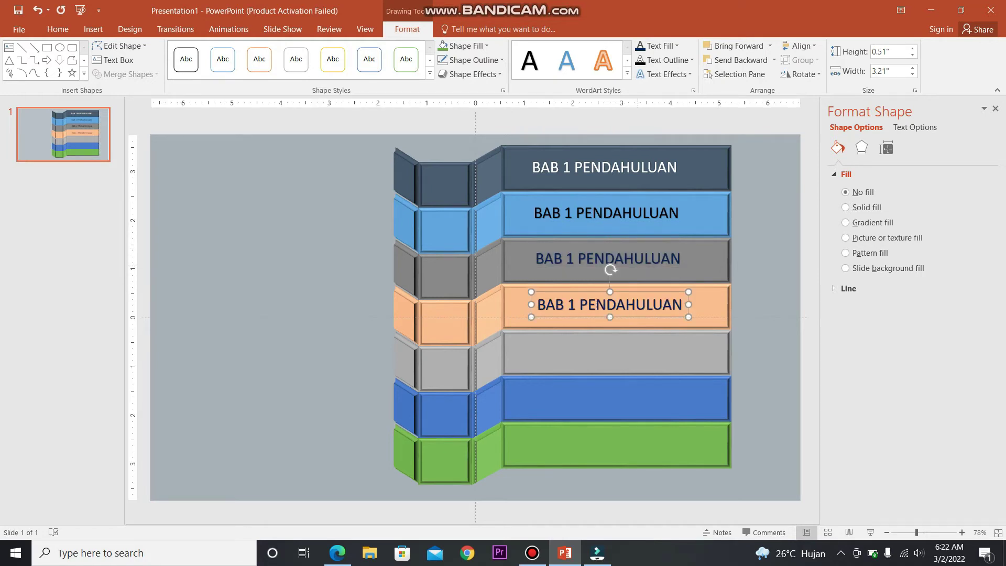
pyautogui.hotkey('ctrl', 'd')
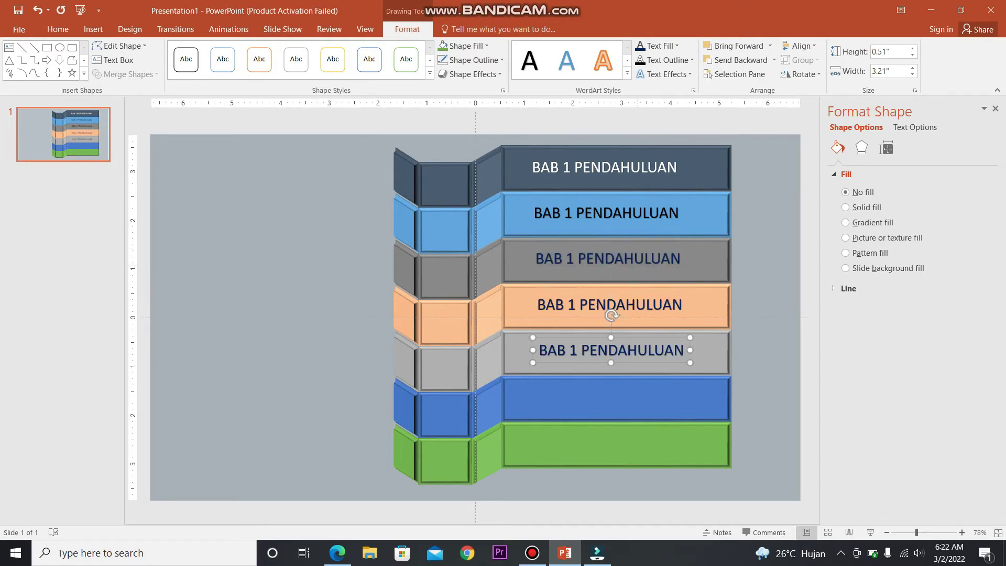
pyautogui.hotkey('ctrl', 'd')
pyautogui.hotkey('ctrl', 'd')
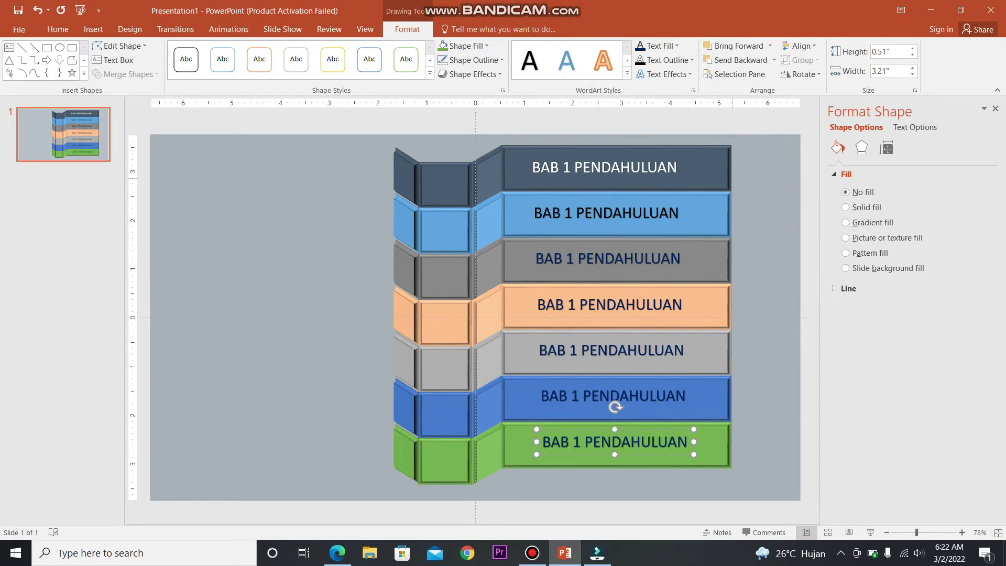
pyautogui.click(680, 213)
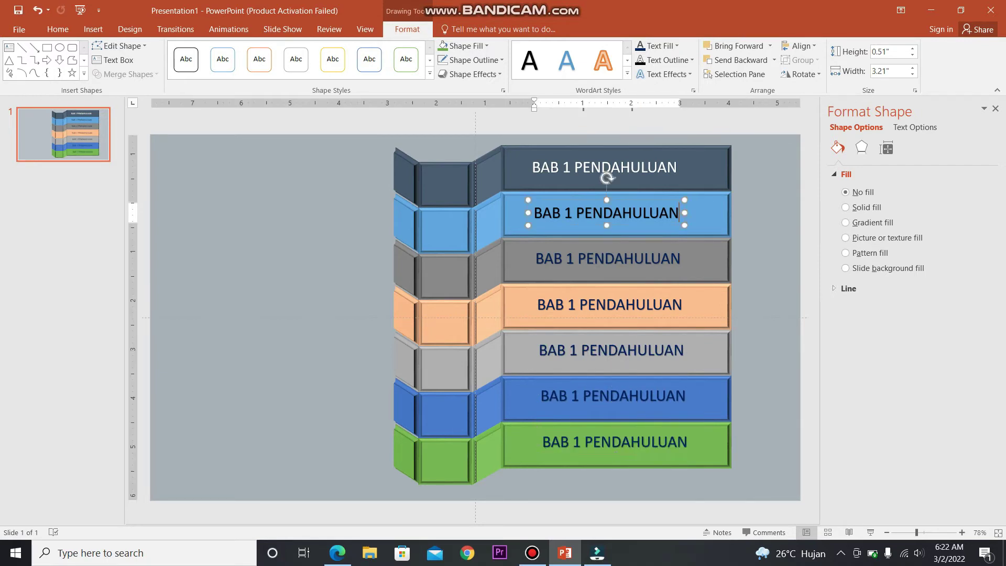
# - Change the second bar's label to 'BAB 2 KAJIAN TEORI'
pyautogui.press('BackSpace')
pyautogui.press('BackSpace')
pyautogui.press('BackSpace')
pyautogui.press('BackSpace')
pyautogui.press('BackSpace')
pyautogui.press('BackSpace')
pyautogui.press('BackSpace')
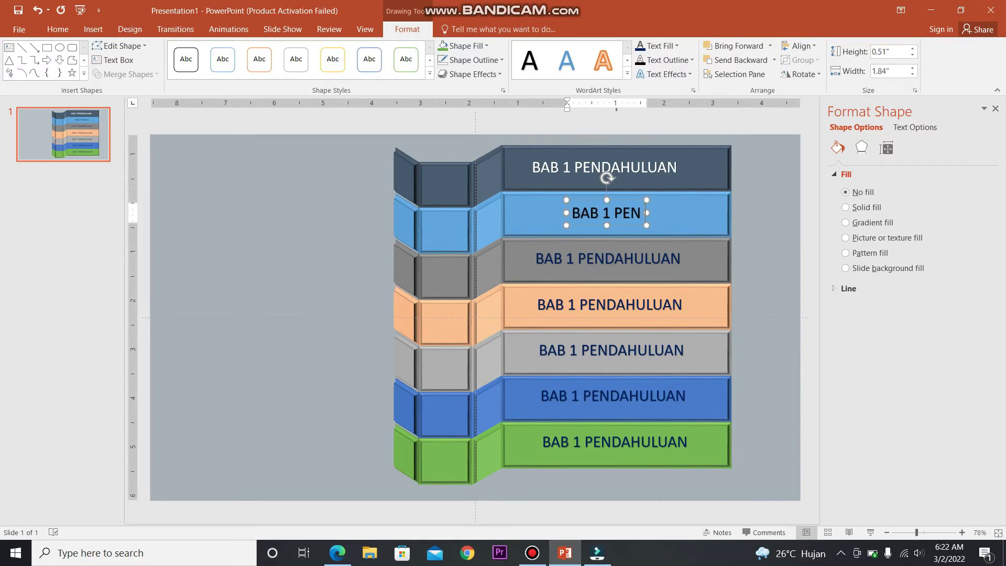
pyautogui.press('BackSpace')
pyautogui.press('BackSpace')
pyautogui.press('BackSpace')
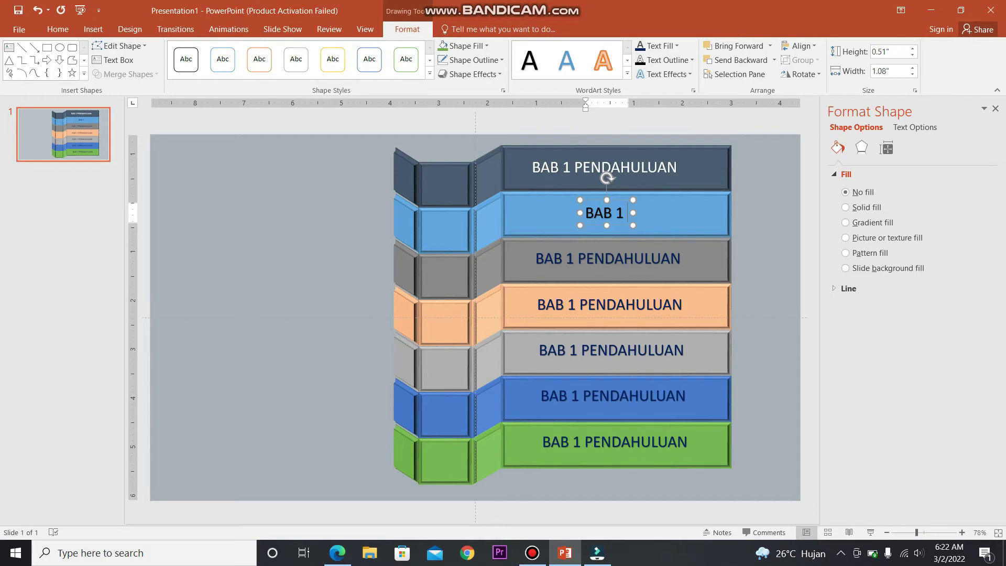
pyautogui.press('BackSpace')
pyautogui.write('2')
pyautogui.write(' KAJIA')
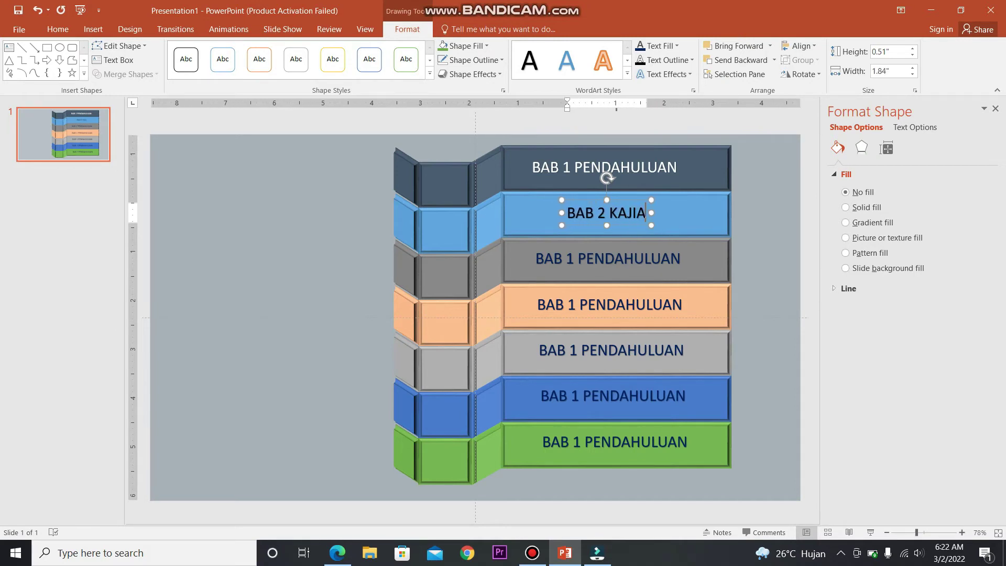
pyautogui.write('N TEO')
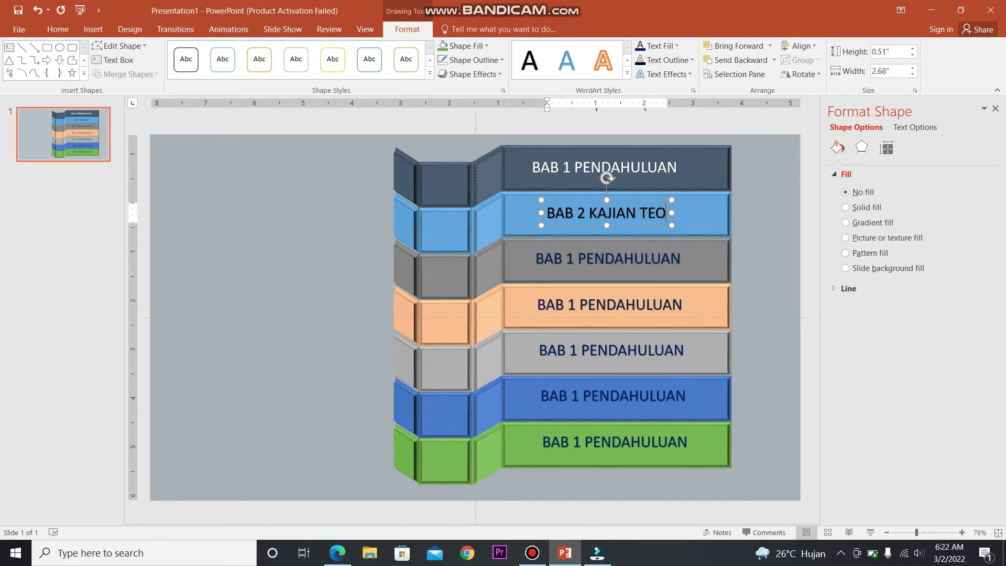
pyautogui.write('RI')
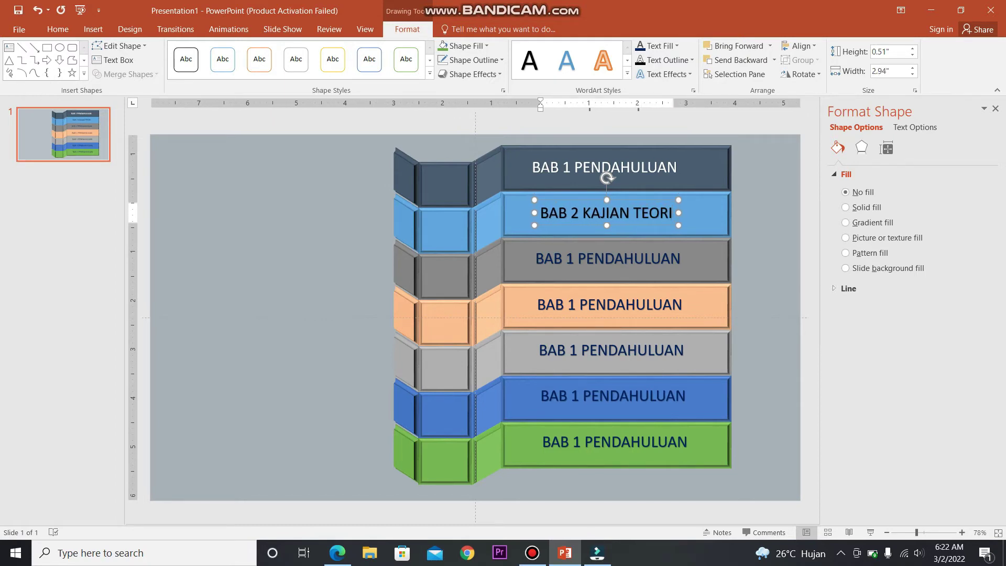
# - Relabel the grey third bar 'BAB 3 METODE PENELITIAN' and centre the text on the bar
pyautogui.click(608, 258)
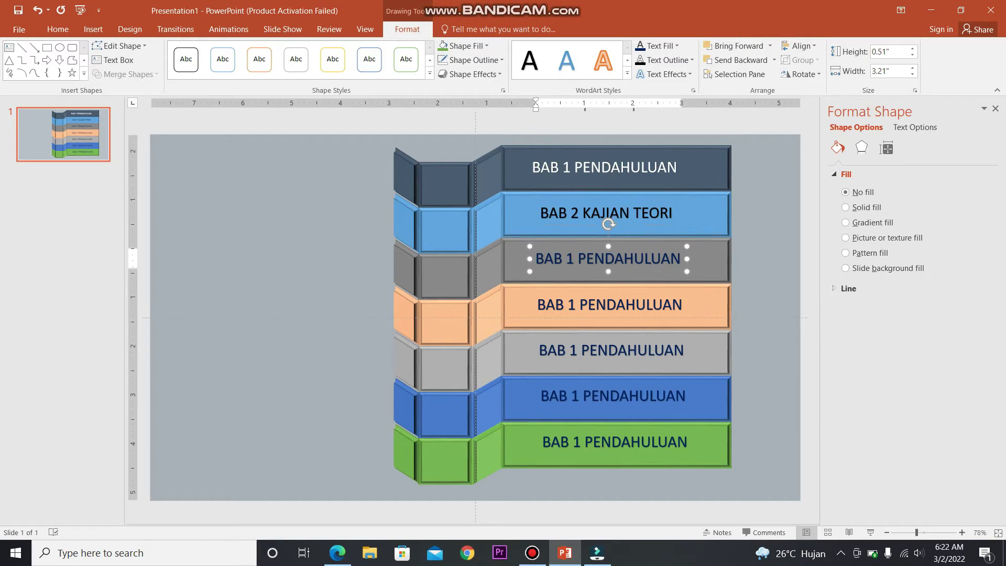
pyautogui.press('BackSpace')
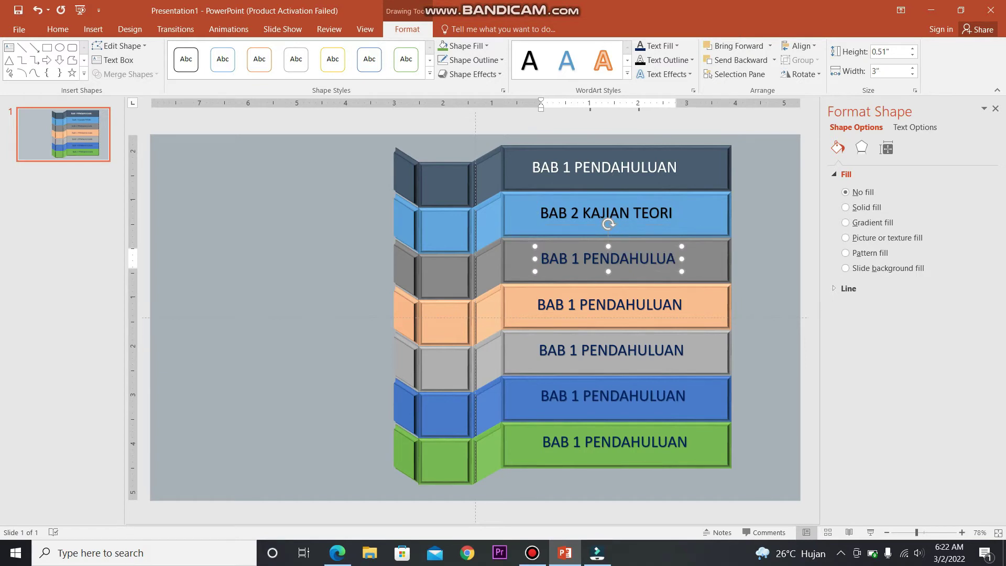
pyautogui.press('BackSpace')
pyautogui.press('BackSpace')
pyautogui.press('BackSpace')
pyautogui.press('BackSpace')
pyautogui.press('BackSpace')
pyautogui.press('BackSpace')
pyautogui.press('BackSpace')
pyautogui.press('BackSpace')
pyautogui.press('BackSpace')
pyautogui.press('BackSpace')
pyautogui.press('BackSpace')
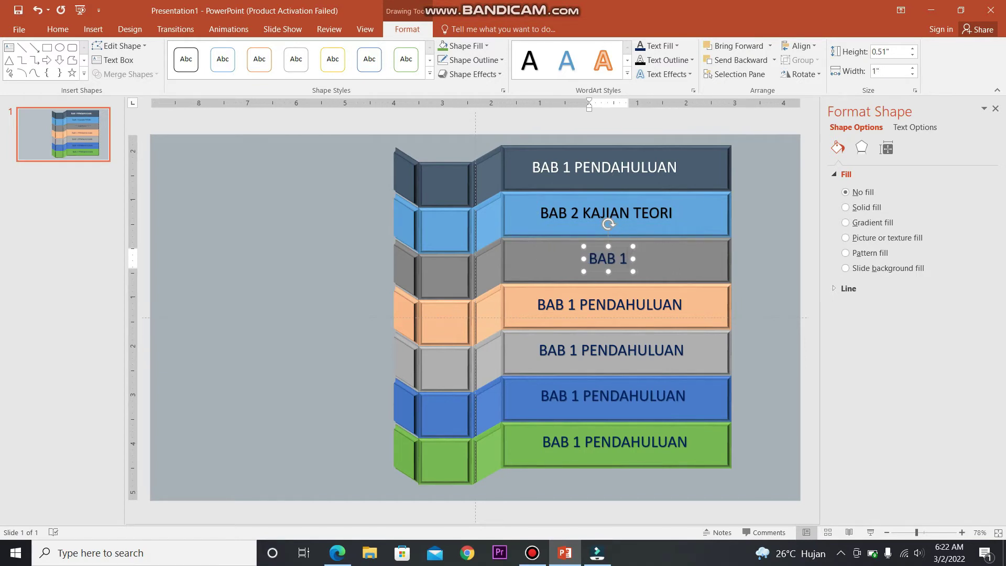
pyautogui.press('BackSpace')
pyautogui.write('3')
pyautogui.write(' METODE')
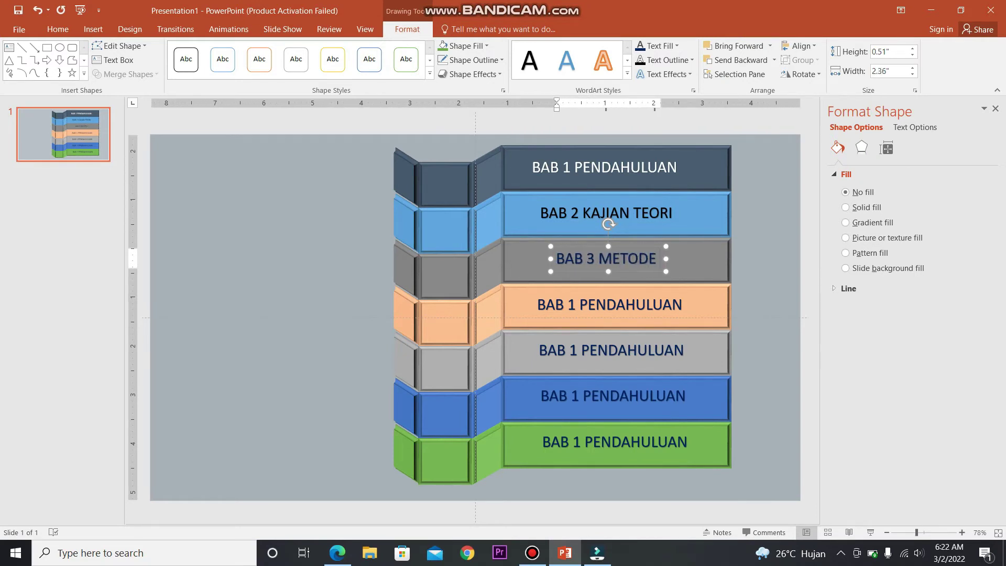
pyautogui.write(' PENELITI')
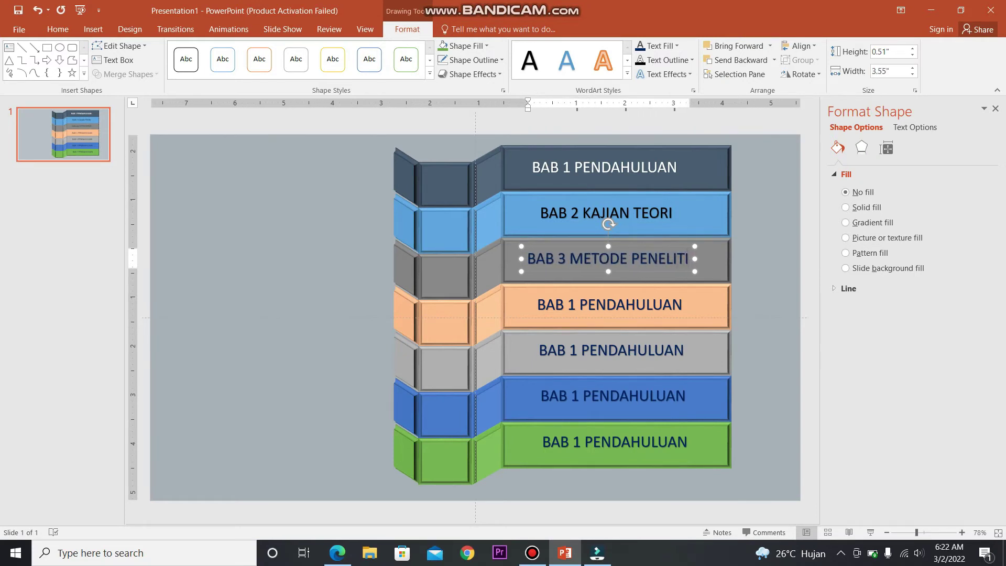
pyautogui.write('AN')
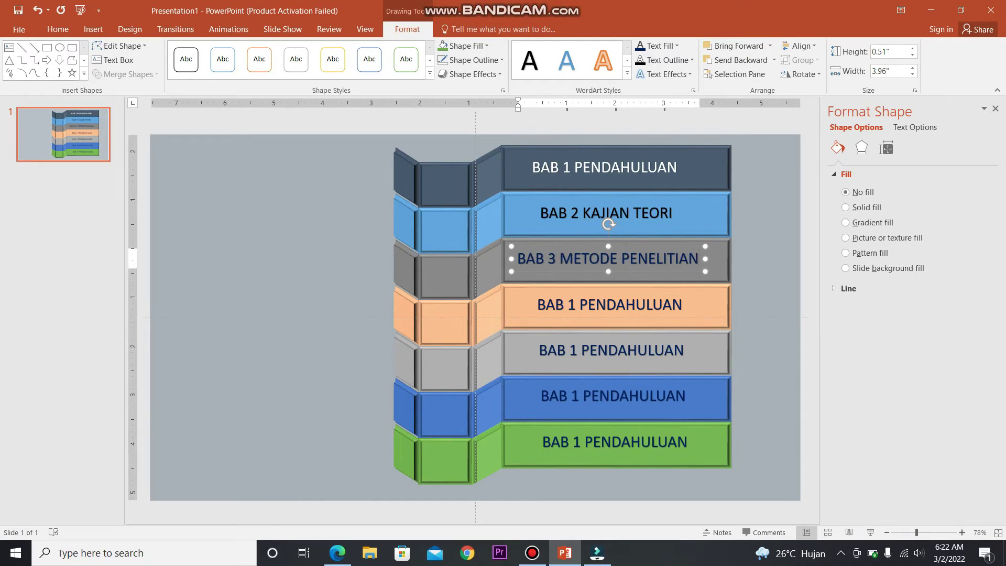
pyautogui.moveTo(608, 246); pyautogui.dragTo(623, 247)
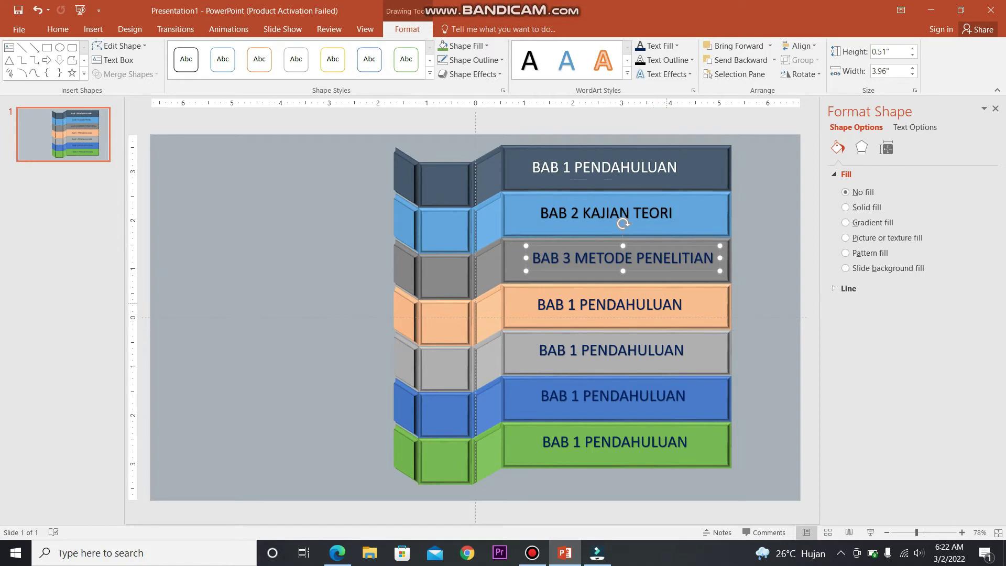
# - Relabel the orange bar 'BAB 4 PEMBAHASAN', fixing the misspelled ending
pyautogui.click(672, 304)
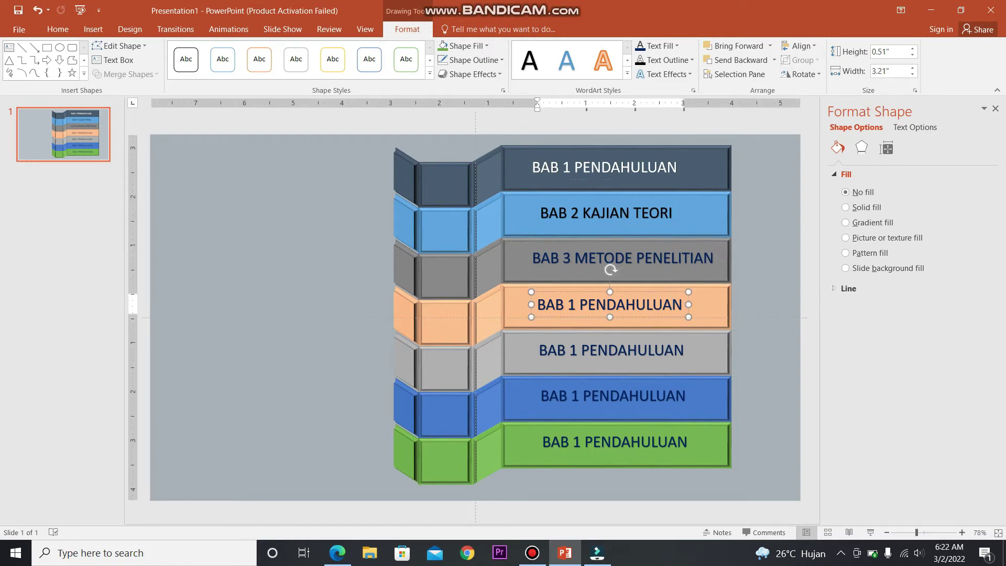
pyautogui.press('End')
pyautogui.press('BackSpace')
pyautogui.press('BackSpace')
pyautogui.press('BackSpace')
pyautogui.press('BackSpace')
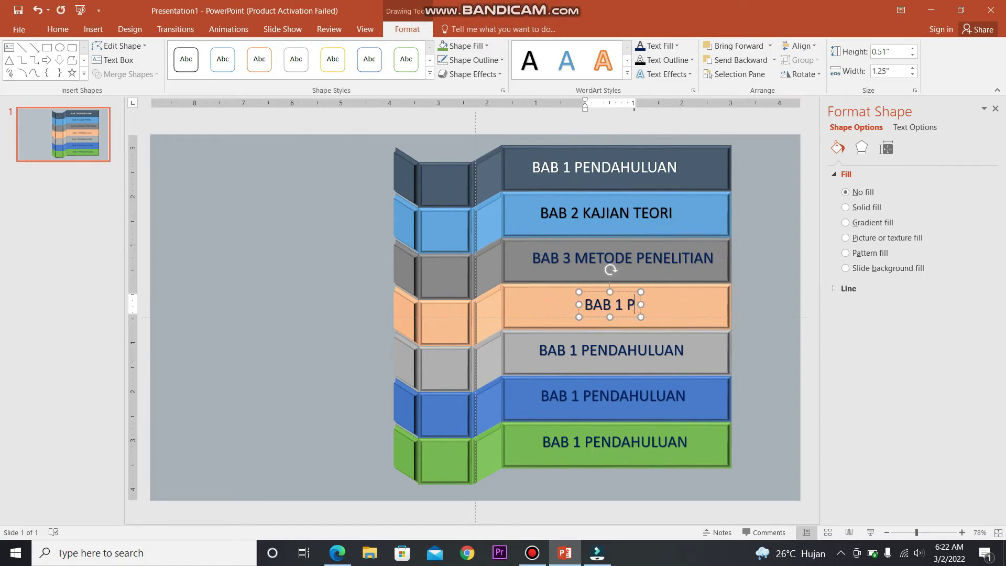
pyautogui.press('BackSpace')
pyautogui.press('BackSpace')
pyautogui.press('BackSpace')
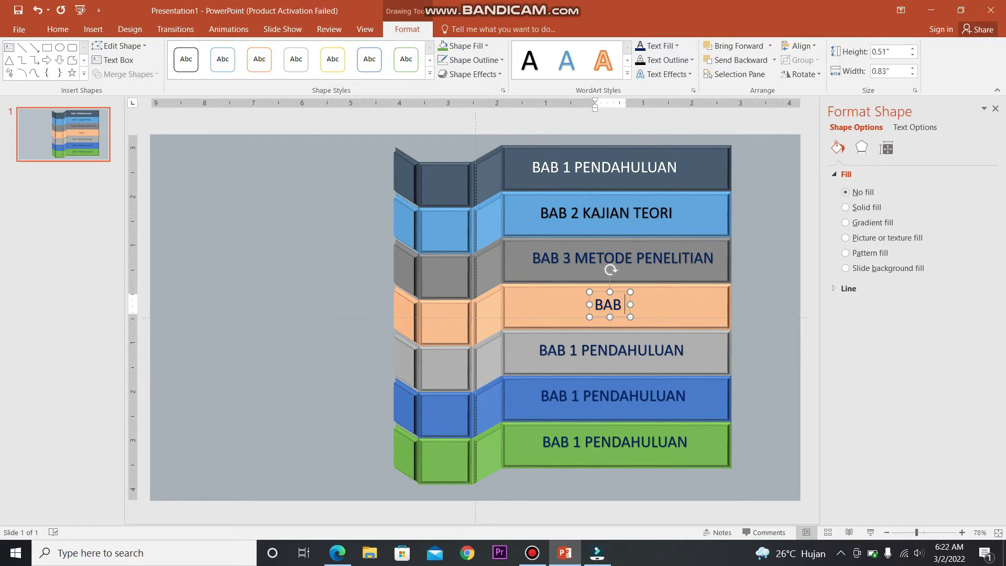
pyautogui.write('4')
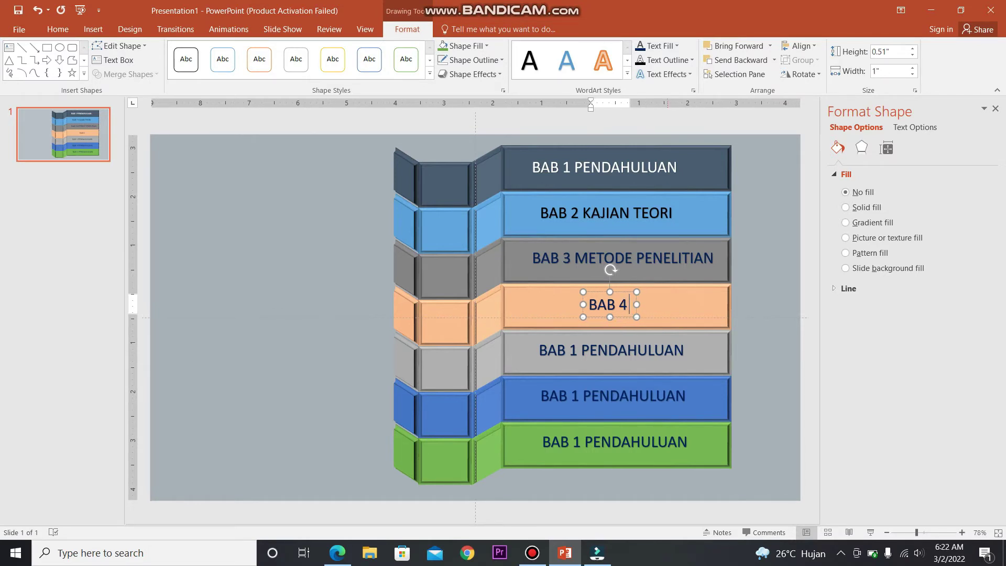
pyautogui.write(' PEM')
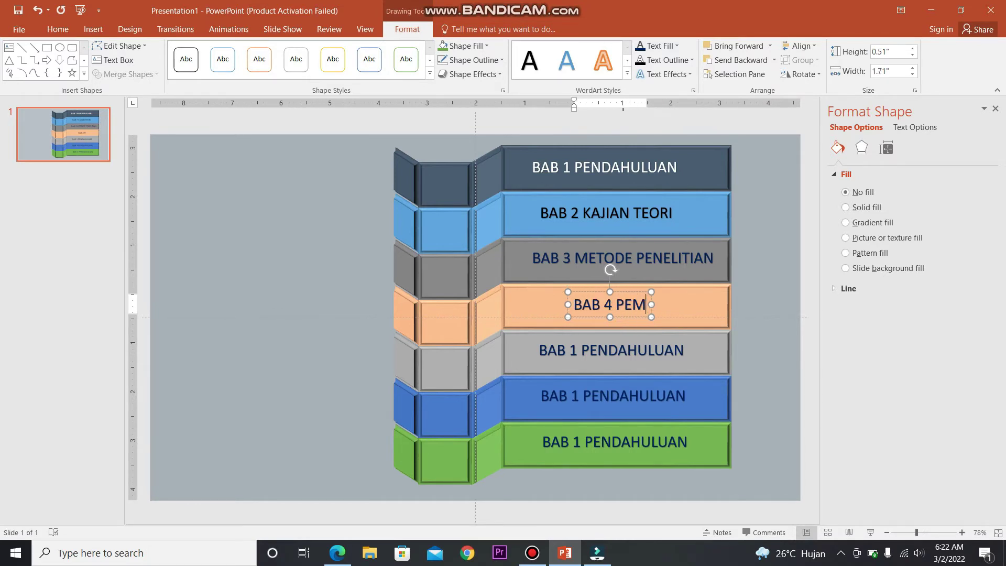
pyautogui.write('BAHSA')
pyautogui.press('BackSpace')
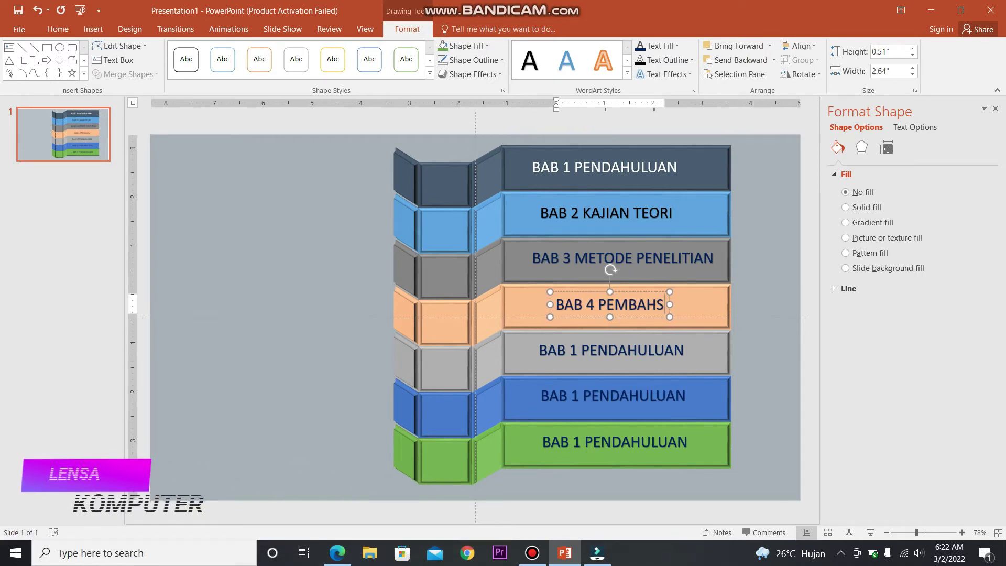
pyautogui.press('BackSpace')
pyautogui.write('ASA')
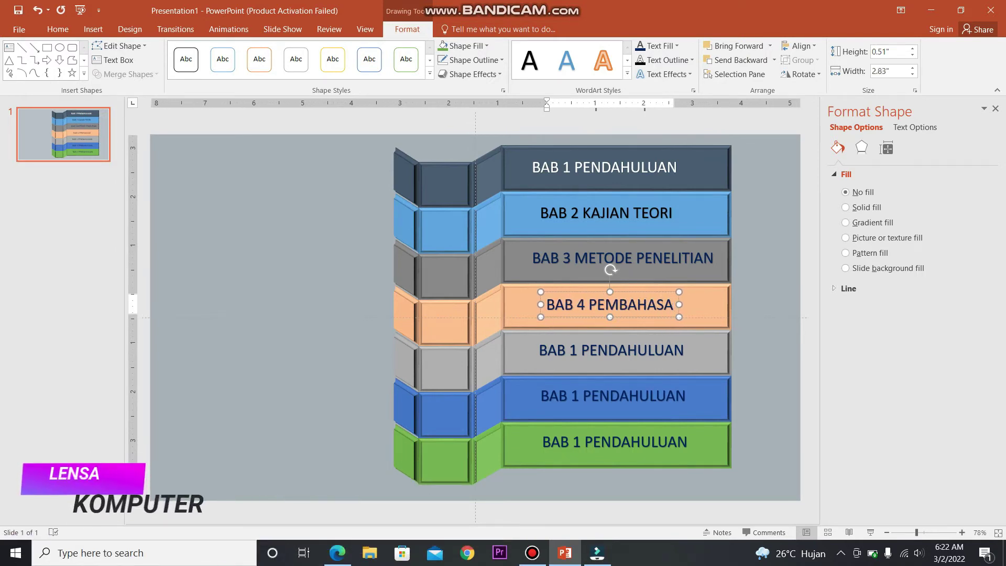
pyautogui.write('N')
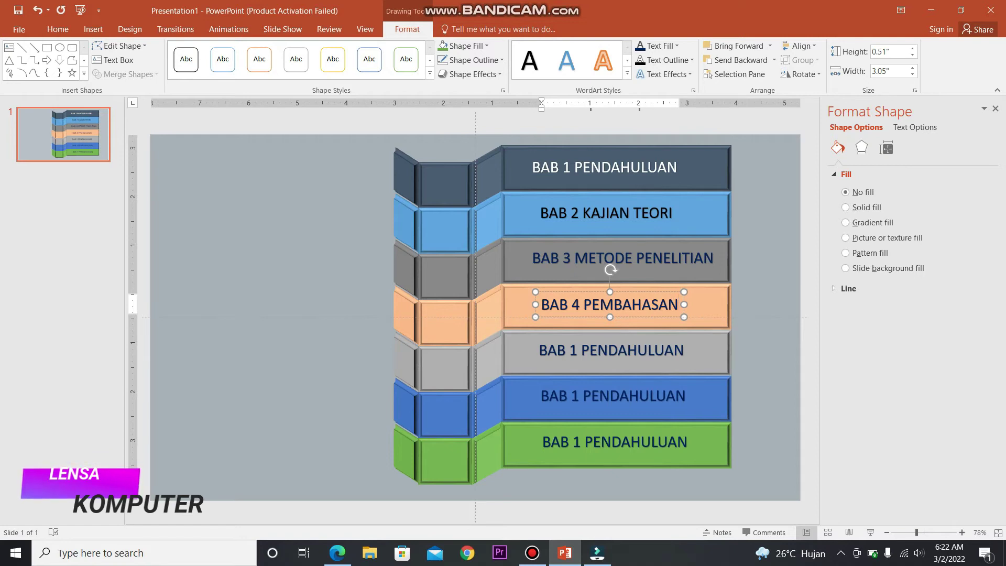
# - Relabel the lower grey bar 'BAB 5 PENUTUP'
pyautogui.click(675, 350)
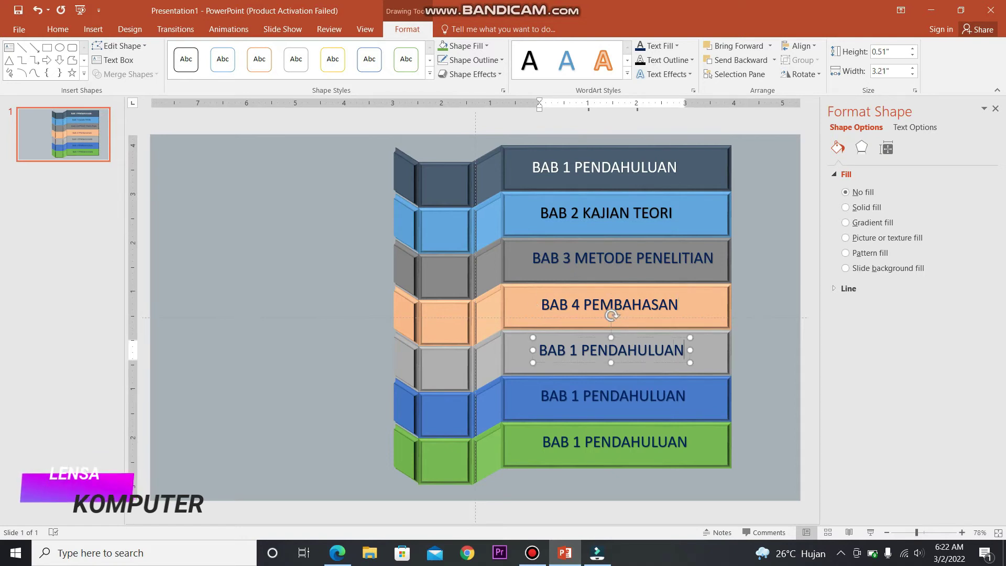
pyautogui.press('BackSpace')
pyautogui.press('BackSpace')
pyautogui.press('BackSpace')
pyautogui.press('BackSpace')
pyautogui.press('BackSpace')
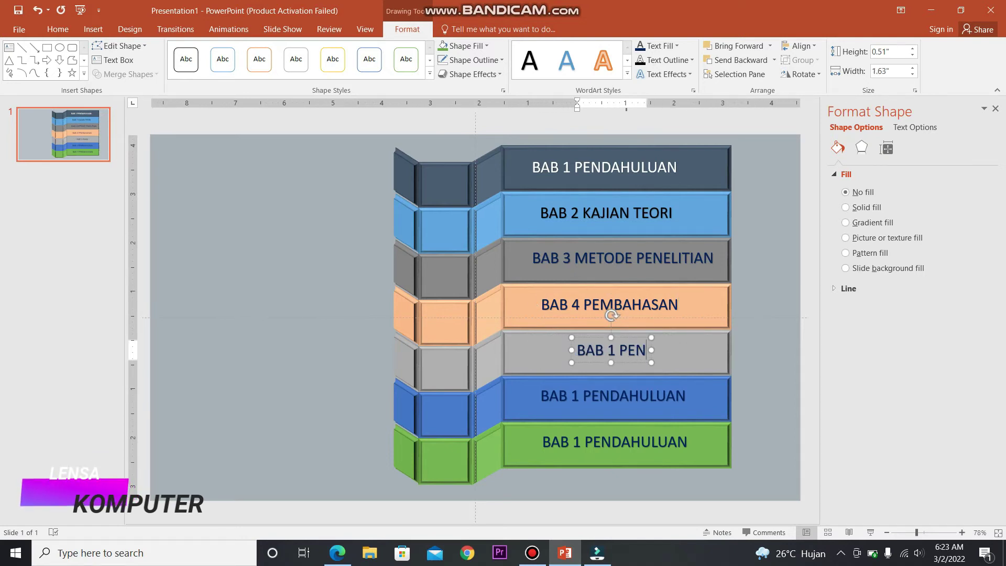
pyautogui.press('BackSpace')
pyautogui.press('BackSpace')
pyautogui.press('BackSpace')
pyautogui.press('BackSpace')
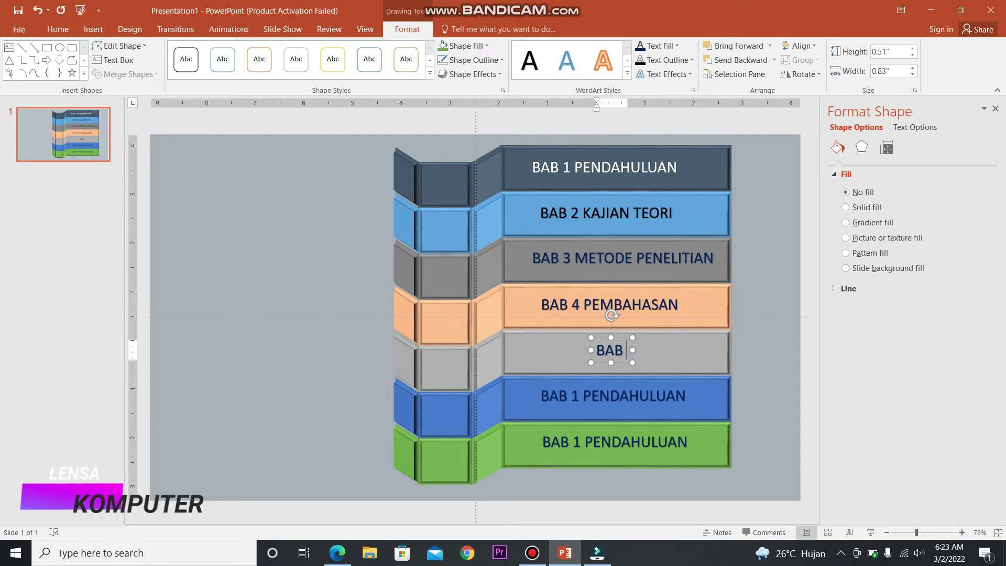
pyautogui.write('5 ')
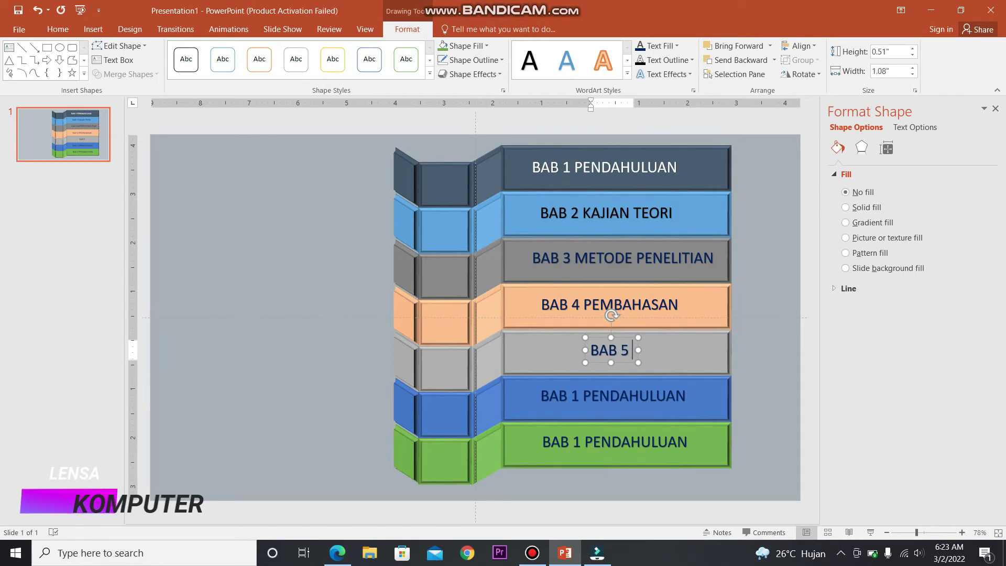
pyautogui.write('PENUTU')
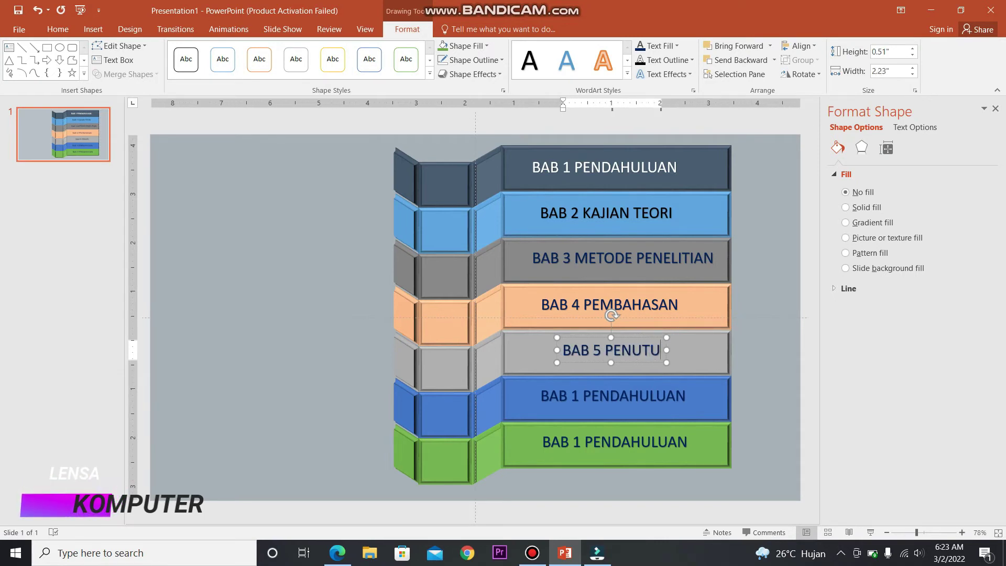
pyautogui.write('P')
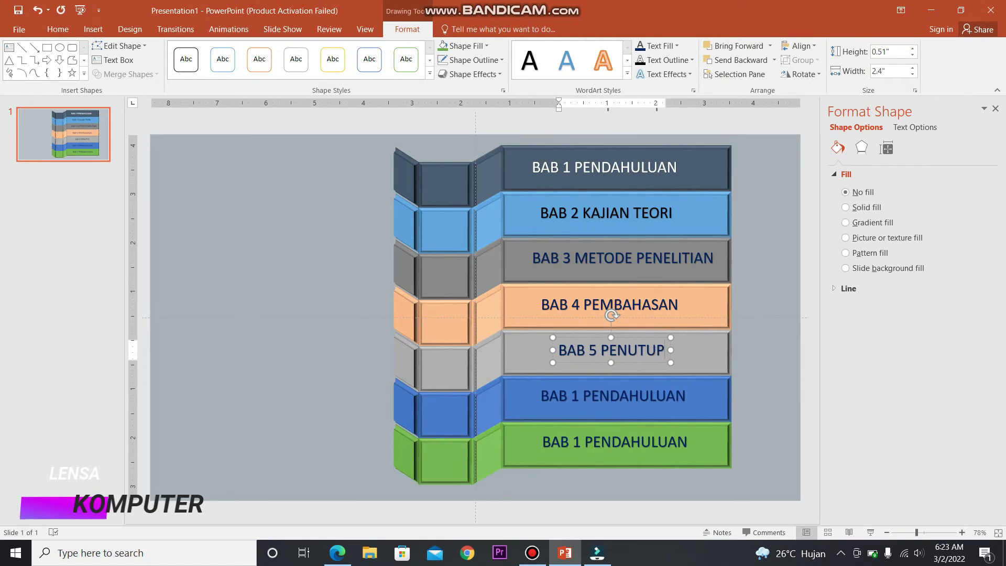
# - Relabel the blue bar 'DAFTAR PUSTAKA'
pyautogui.click(684, 397)
pyautogui.press('BackSpace')
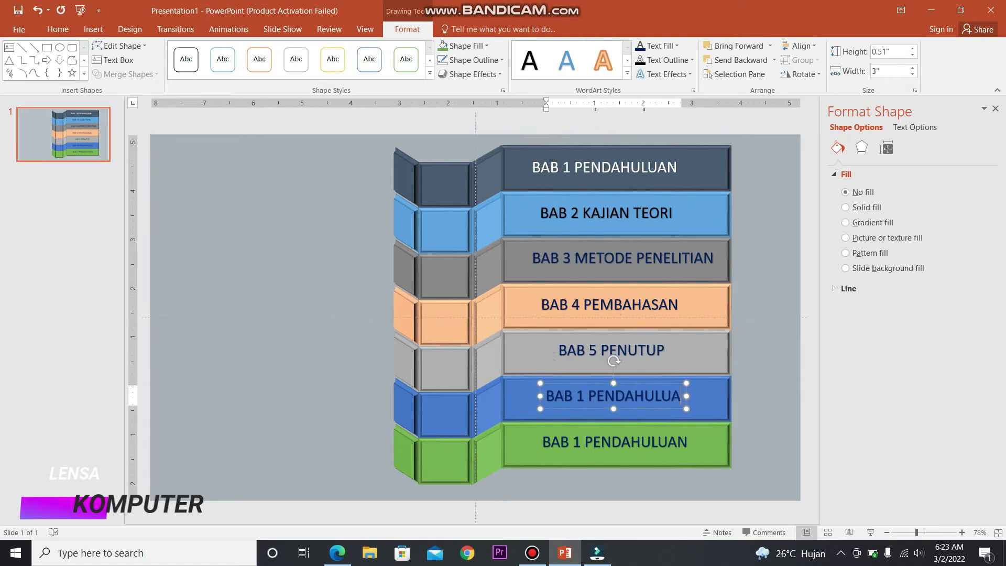
pyautogui.press('BackSpace')
pyautogui.press('BackSpace')
pyautogui.press('BackSpace')
pyautogui.press('BackSpace')
pyautogui.press('BackSpace')
pyautogui.press('BackSpace')
pyautogui.press('BackSpace')
pyautogui.press('BackSpace')
pyautogui.press('BackSpace')
pyautogui.press('BackSpace')
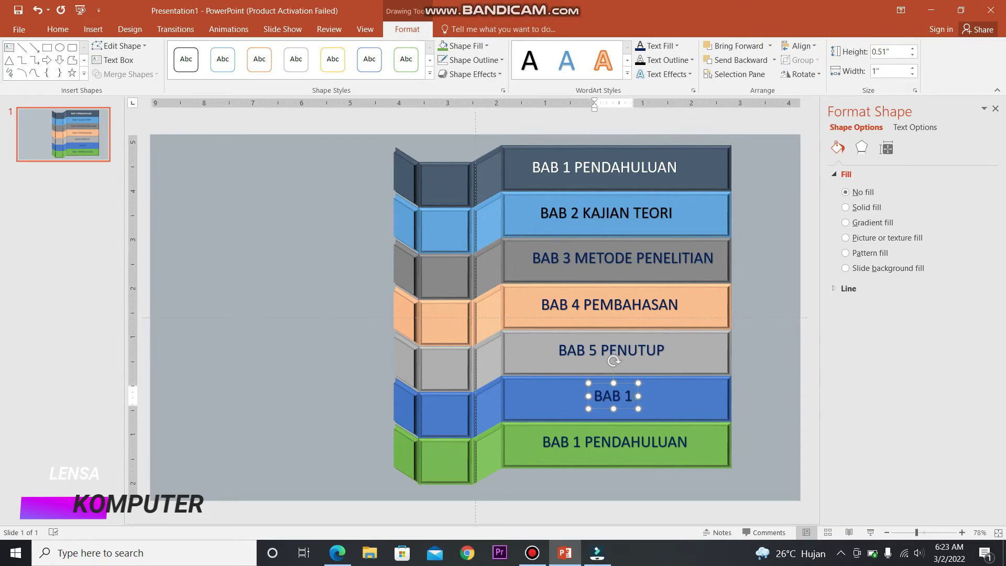
pyautogui.press('BackSpace')
pyautogui.press('BackSpace')
pyautogui.press('BackSpace')
pyautogui.press('BackSpace')
pyautogui.press('BackSpace')
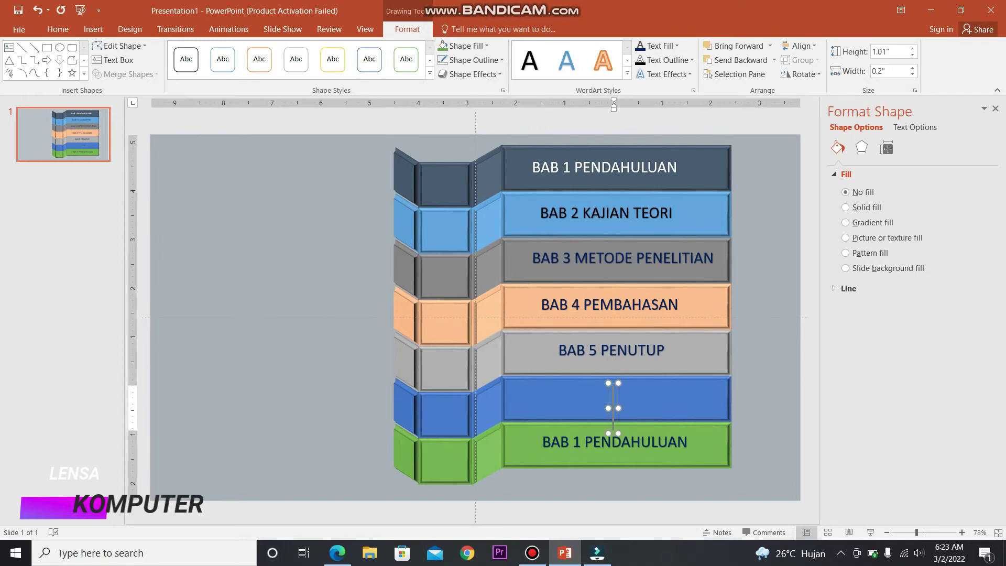
pyautogui.write('DAFTAR ')
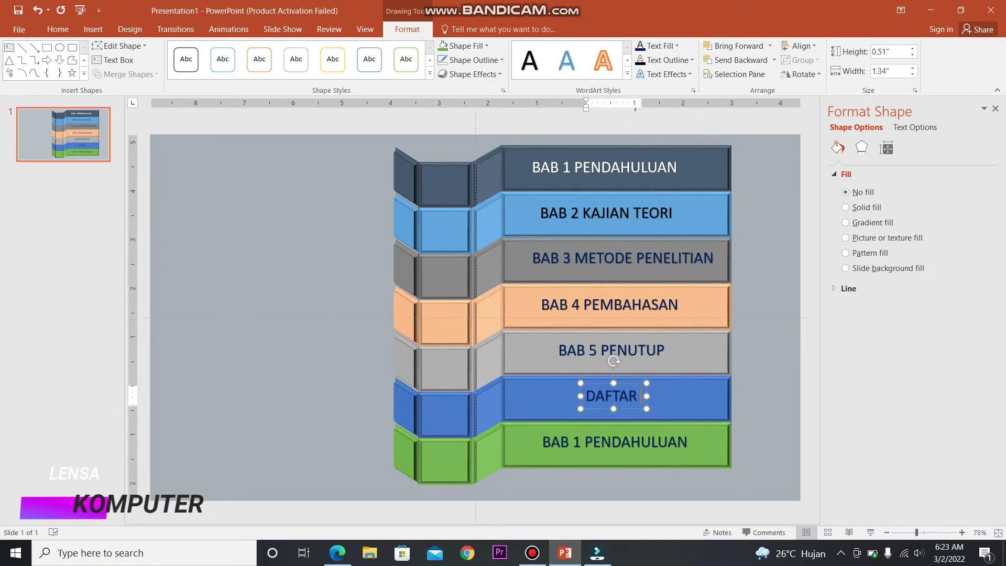
pyautogui.write('PUSTAK')
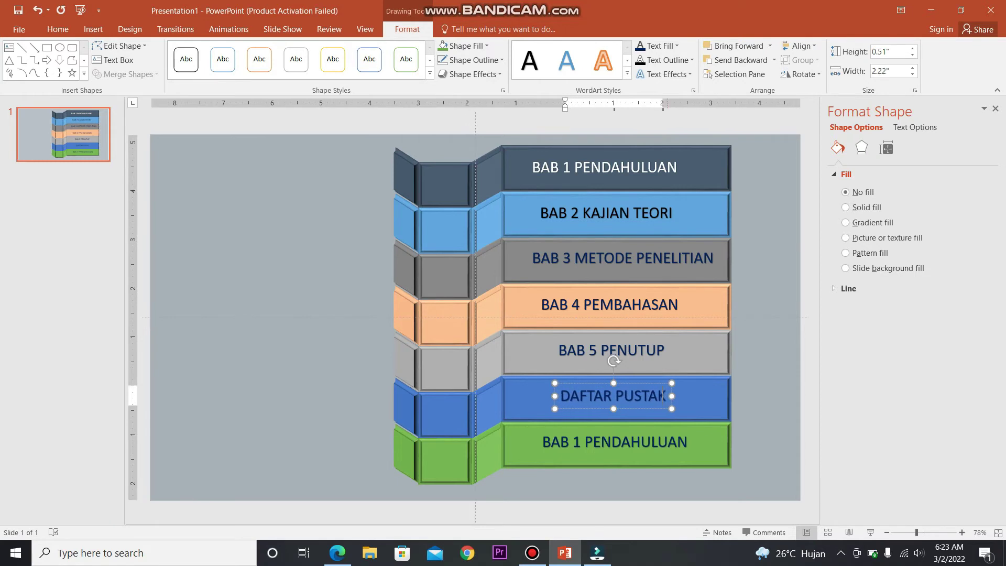
pyautogui.write('A')
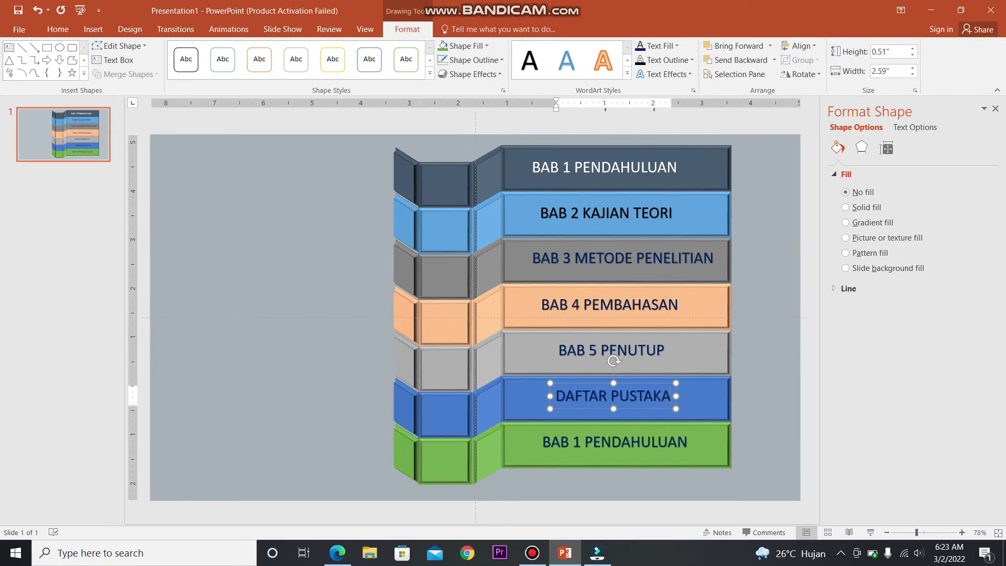
# - Relabel the green bar 'DAFTAR LAMPIRAN'
pyautogui.click(677, 441)
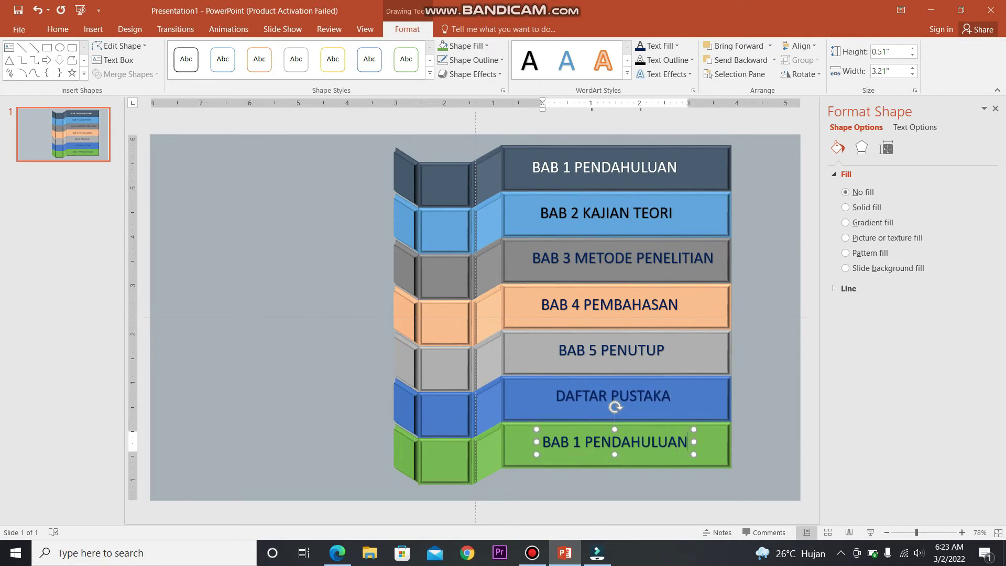
pyautogui.press('BackSpace')
pyautogui.press('BackSpace')
pyautogui.press('BackSpace')
pyautogui.press('BackSpace')
pyautogui.press('BackSpace')
pyautogui.press('BackSpace')
pyautogui.press('BackSpace')
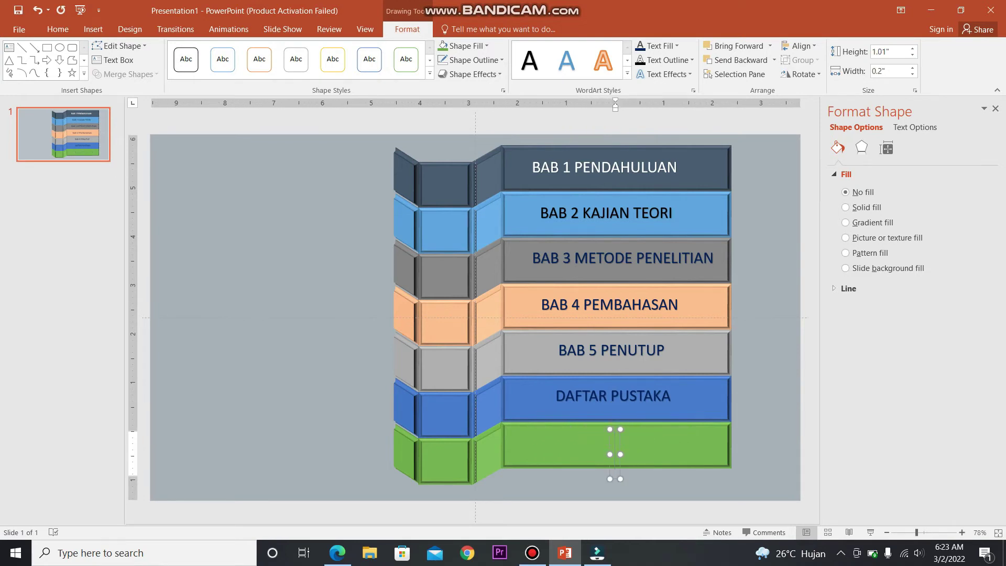
pyautogui.write('DAFTAR ')
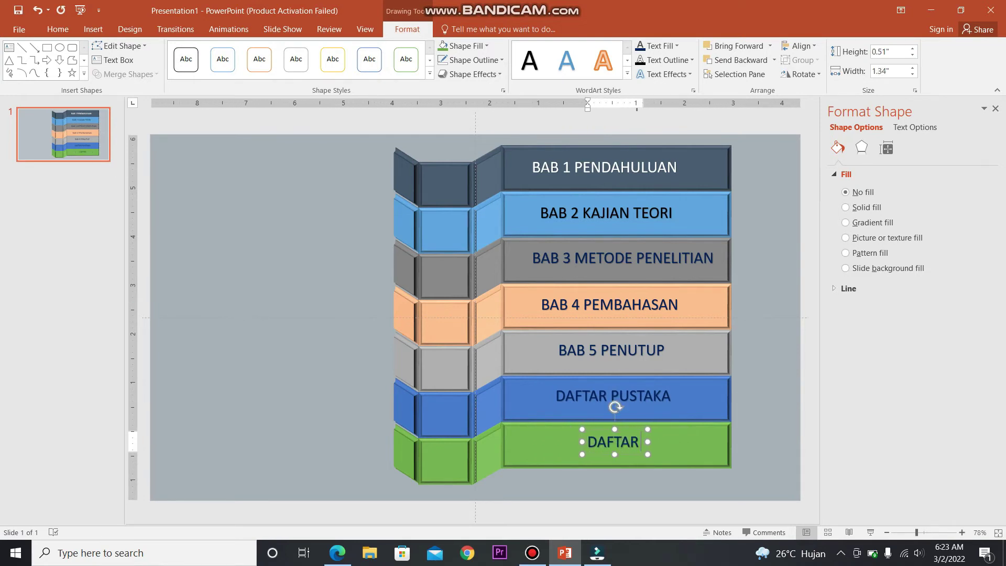
pyautogui.write('LAMP')
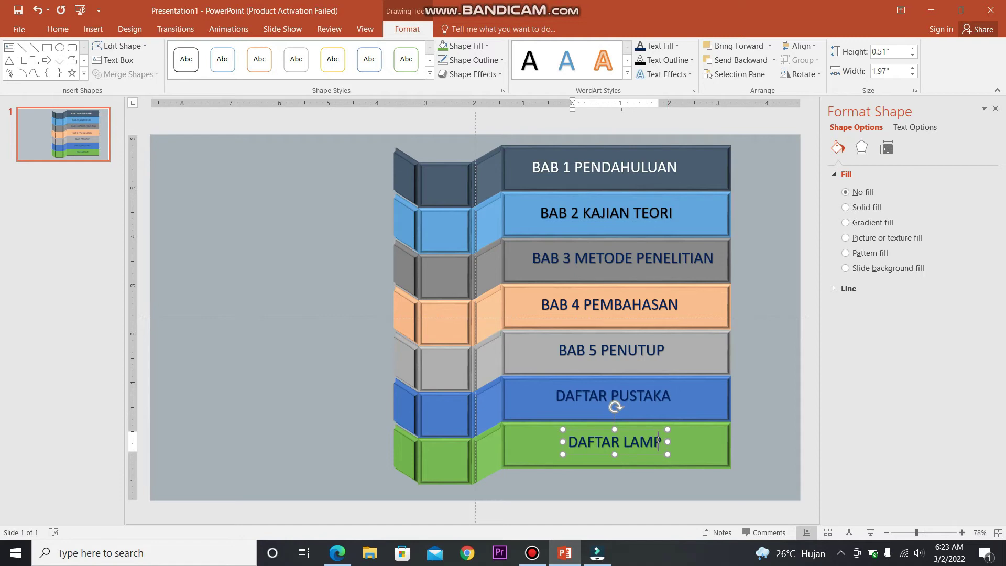
pyautogui.write('IRA')
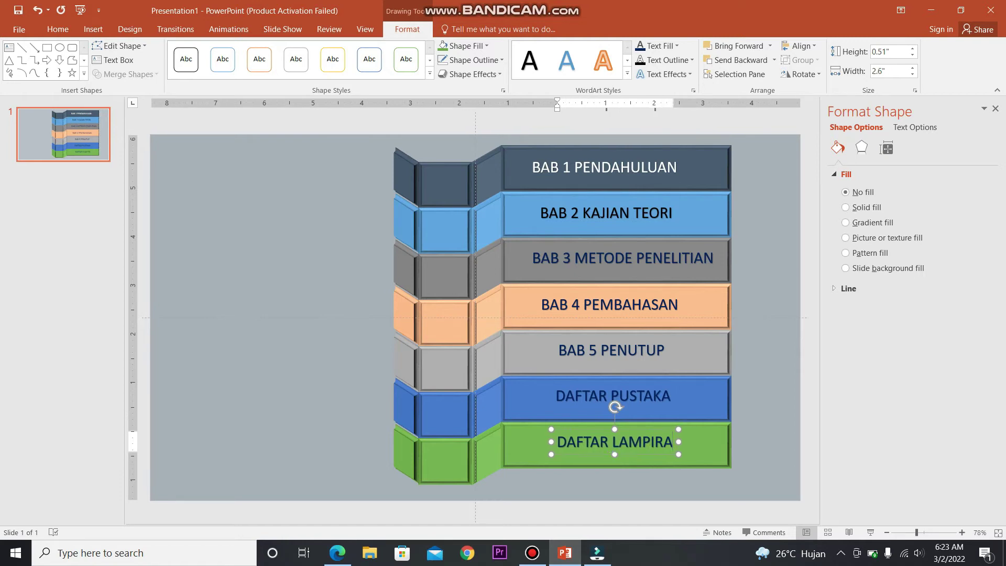
pyautogui.write('N')
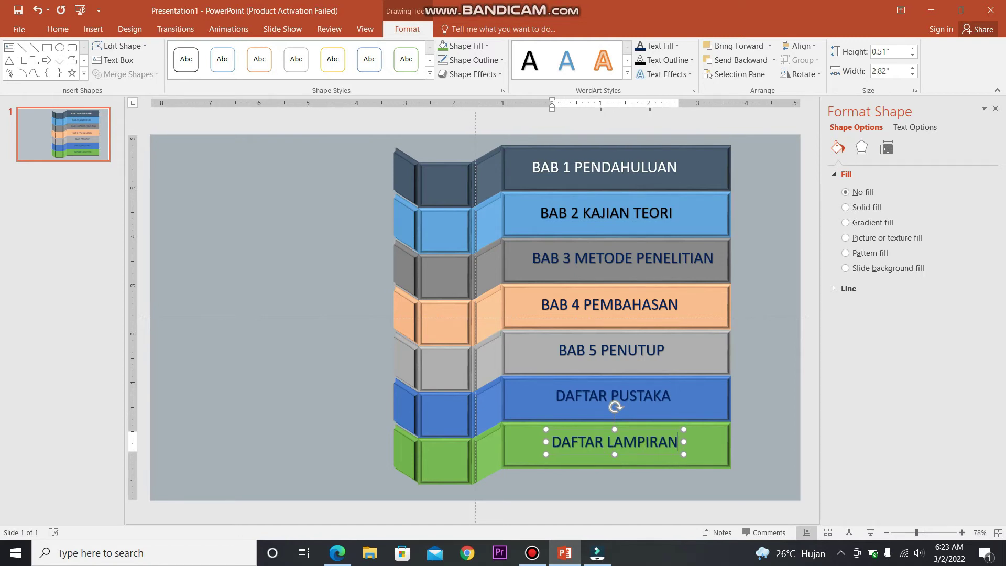
pyautogui.click(671, 396)
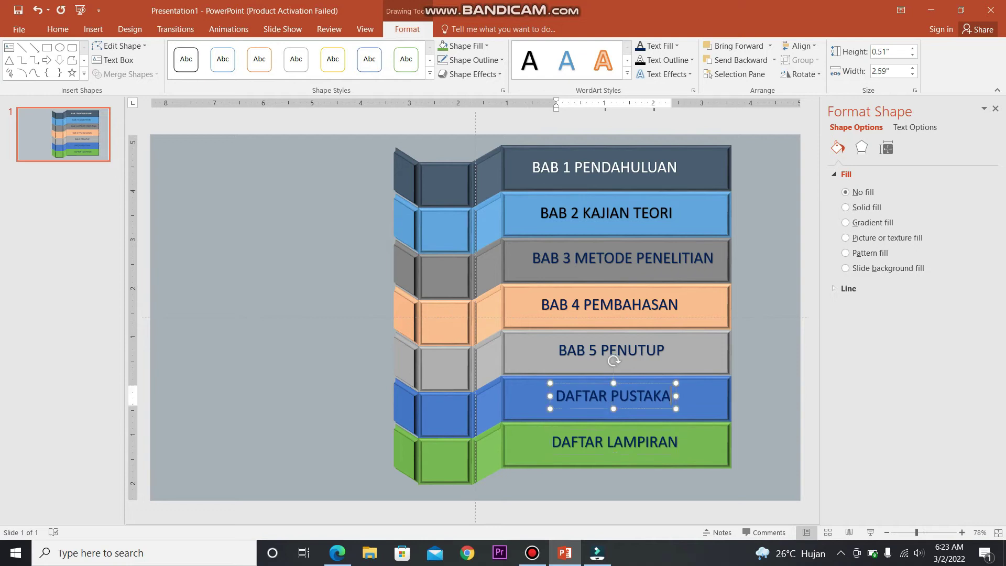
# - Make the DAFTAR PUSTAKA text white using Text Fill, then deselect everything
pyautogui.moveTo(672, 396); pyautogui.dragTo(555, 397)
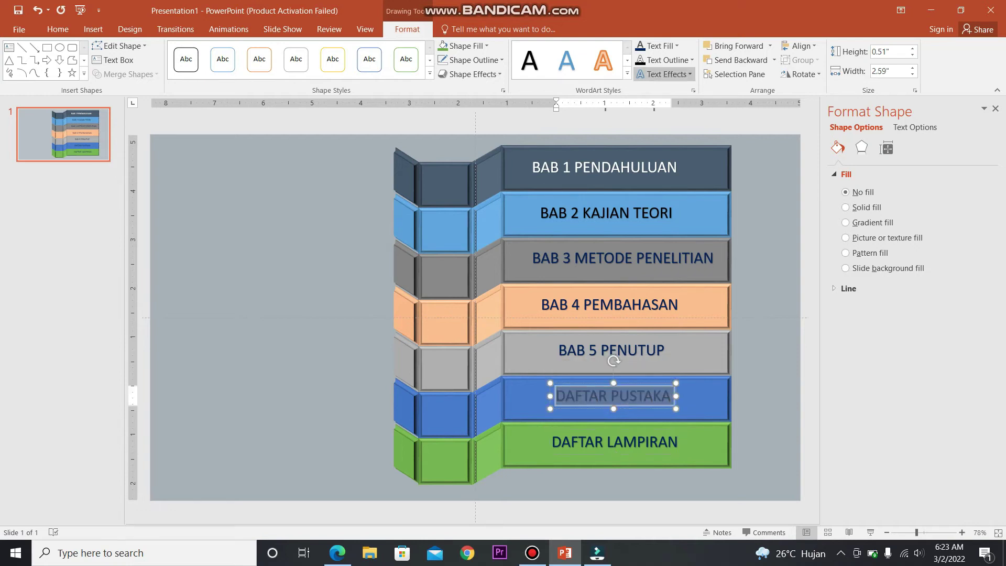
pyautogui.click(677, 46)
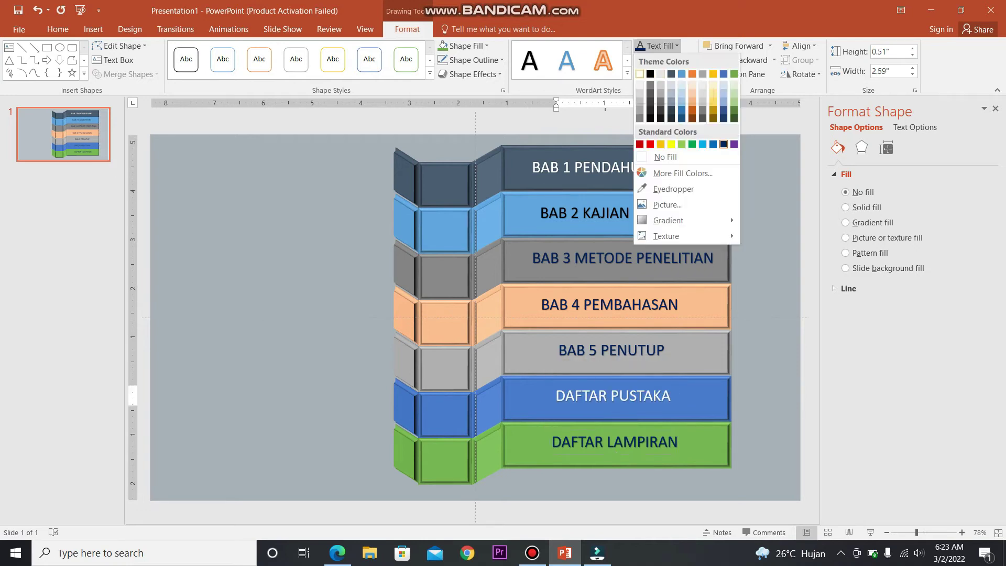
pyautogui.click(640, 73)
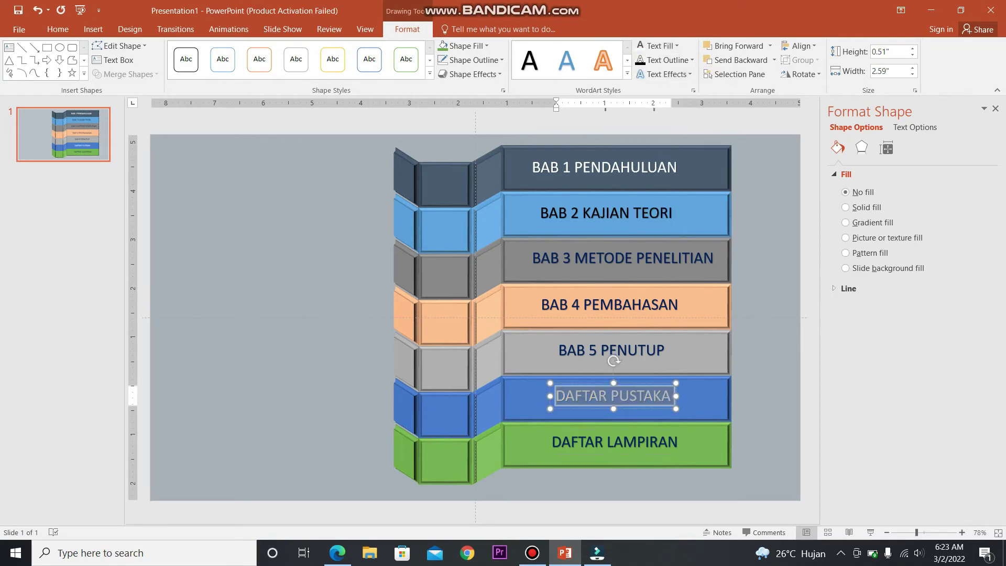
pyautogui.click(665, 351)
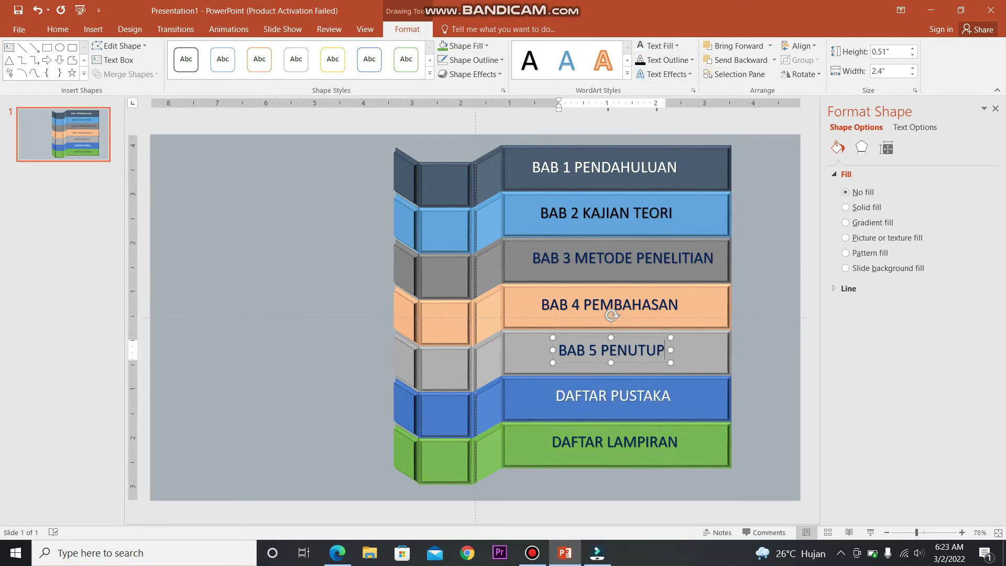
pyautogui.press('Escape')
pyautogui.press('Escape')
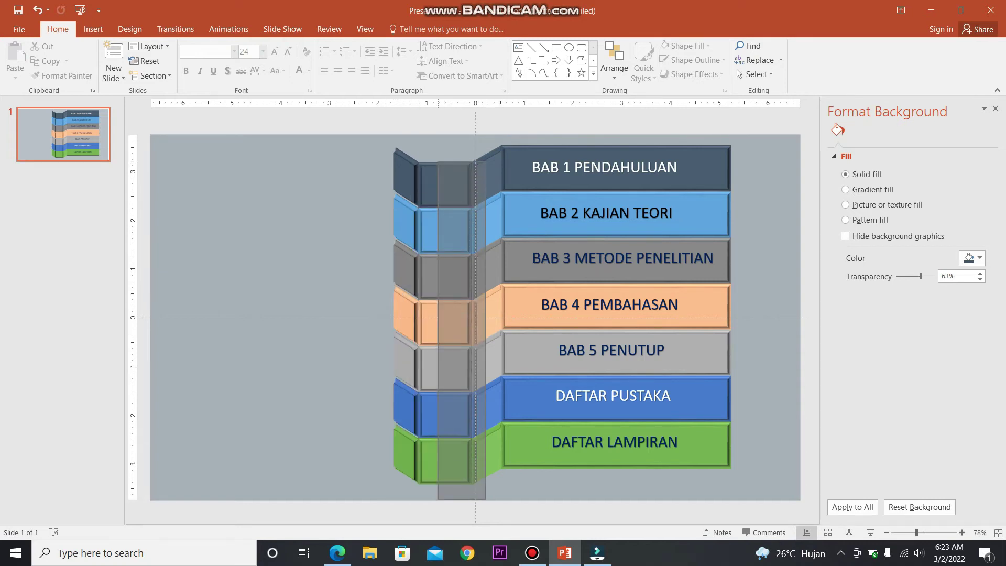
# - Duplicate the left square column, move it to the bars' right end, and narrow it into caps
pyautogui.moveTo(486, 499); pyautogui.dragTo(408, 144)
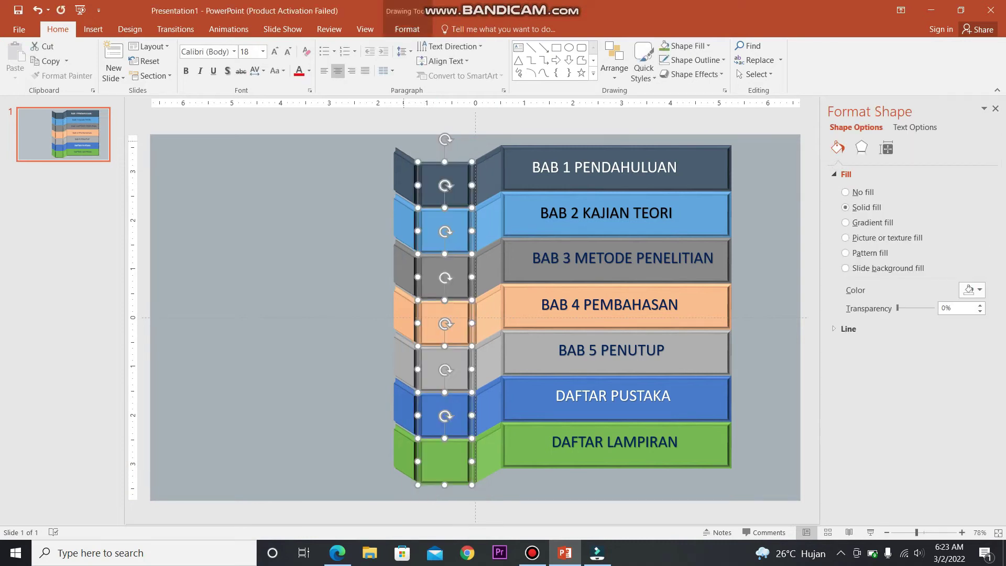
pyautogui.hotkey('ctrl', 'd')
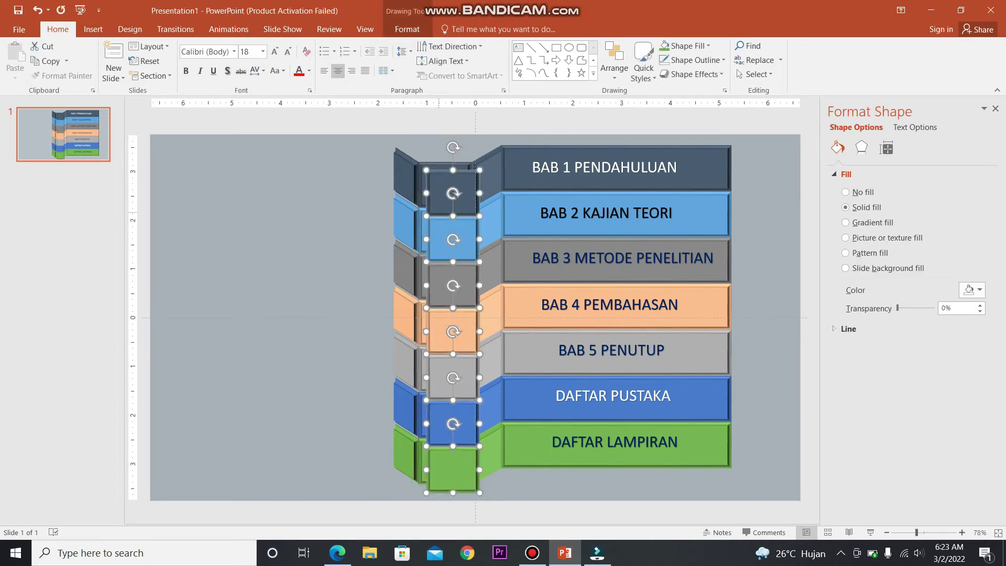
pyautogui.moveTo(453, 331); pyautogui.dragTo(759, 304)
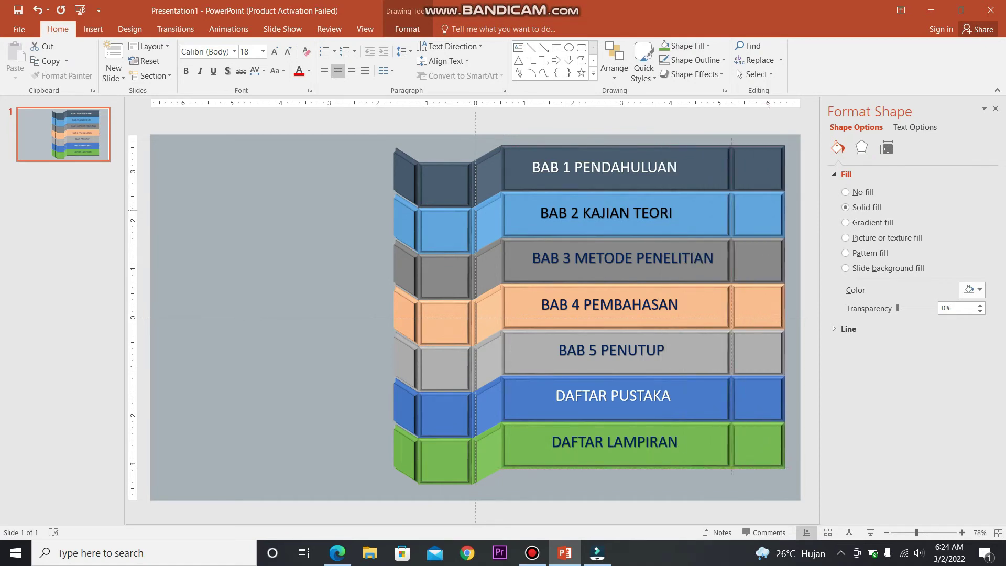
pyautogui.press('Right')
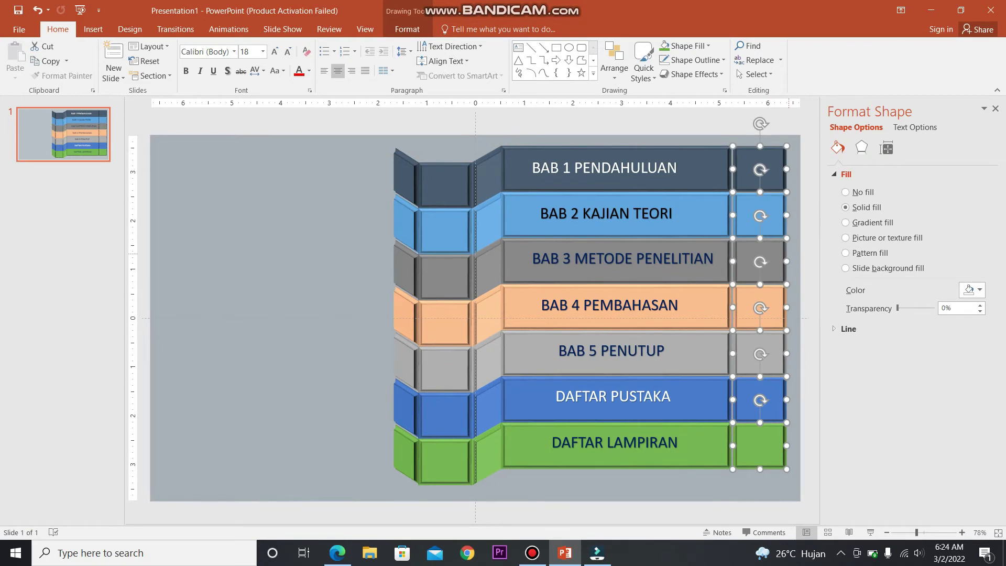
pyautogui.moveTo(787, 307); pyautogui.dragTo(761, 307)
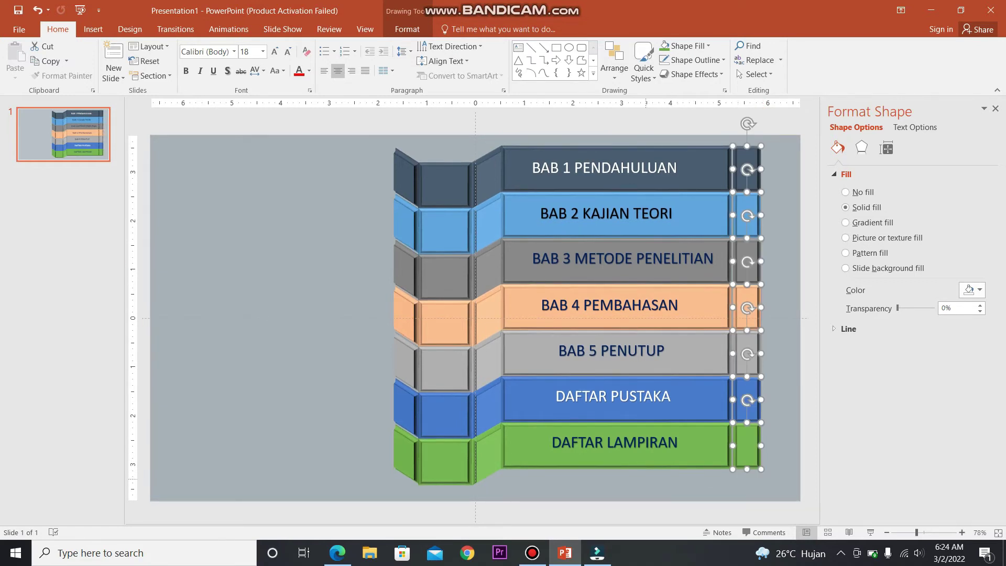
pyautogui.press('Escape')
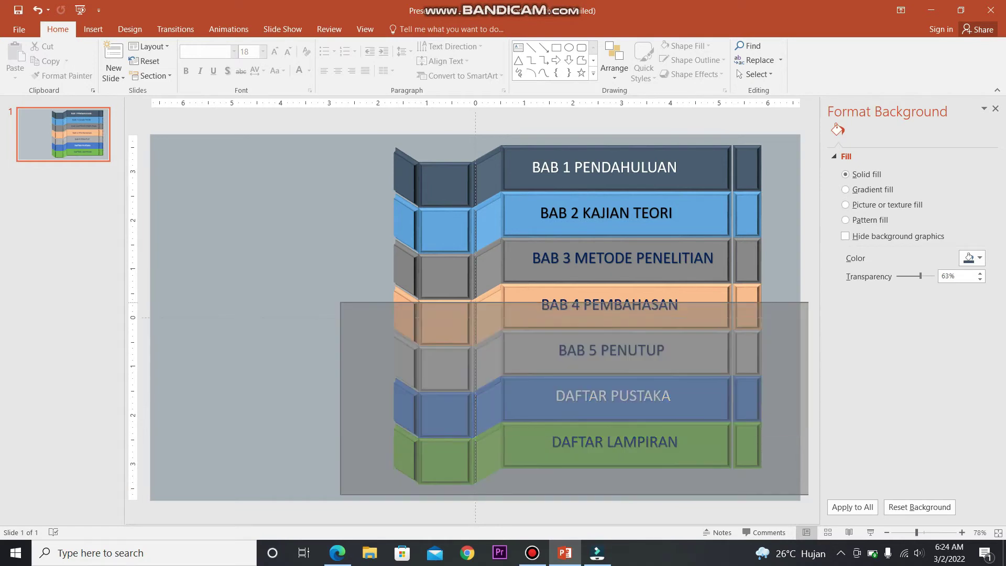
pyautogui.moveTo(341, 125); pyautogui.dragTo(340, 122)
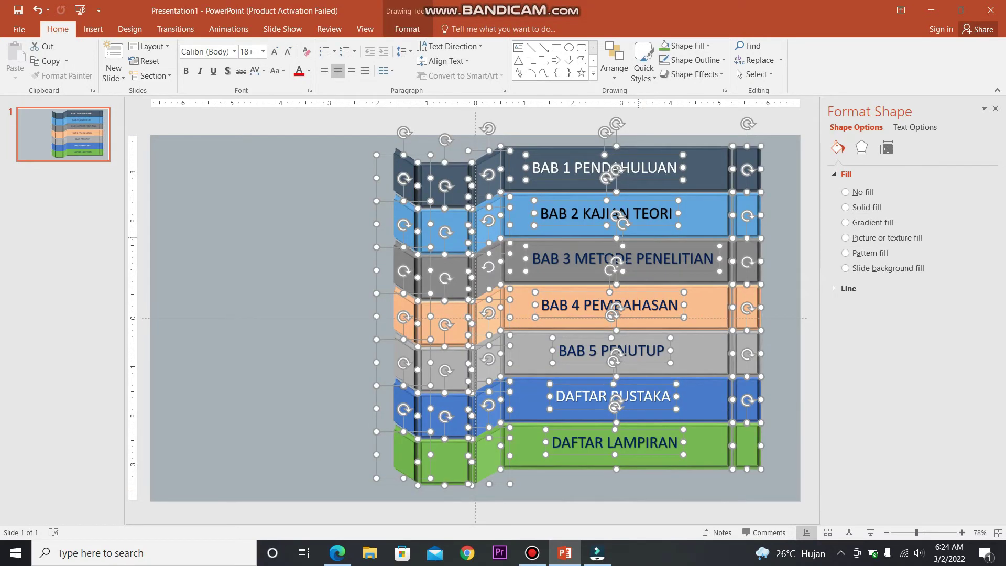
pyautogui.moveTo(608, 315); pyautogui.dragTo(550, 321)
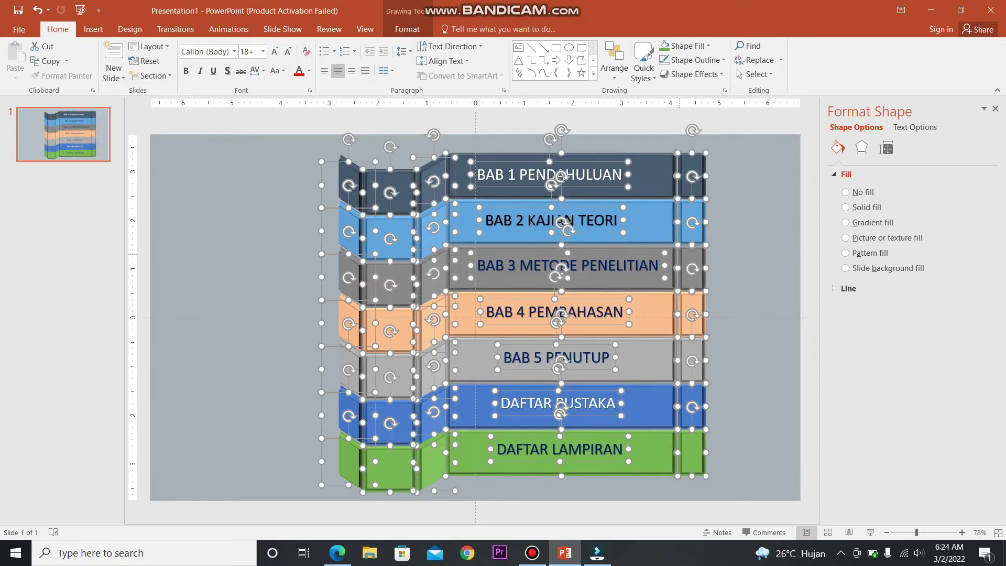
pyautogui.press('Escape')
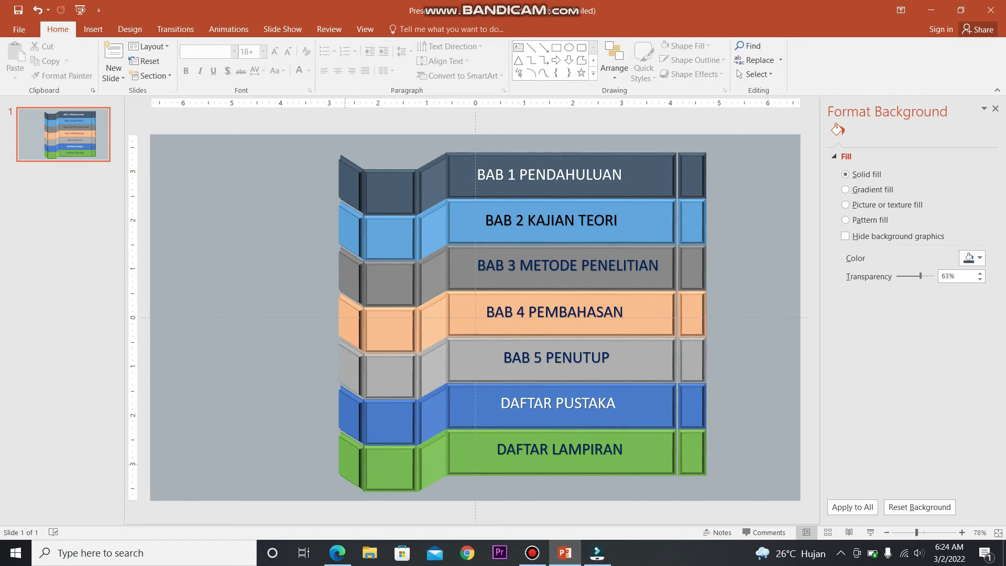
# - Give the two green DAFTAR LAMPIRAN left blocks a Fly In From Top, starting With Previous
pyautogui.click(398, 464)
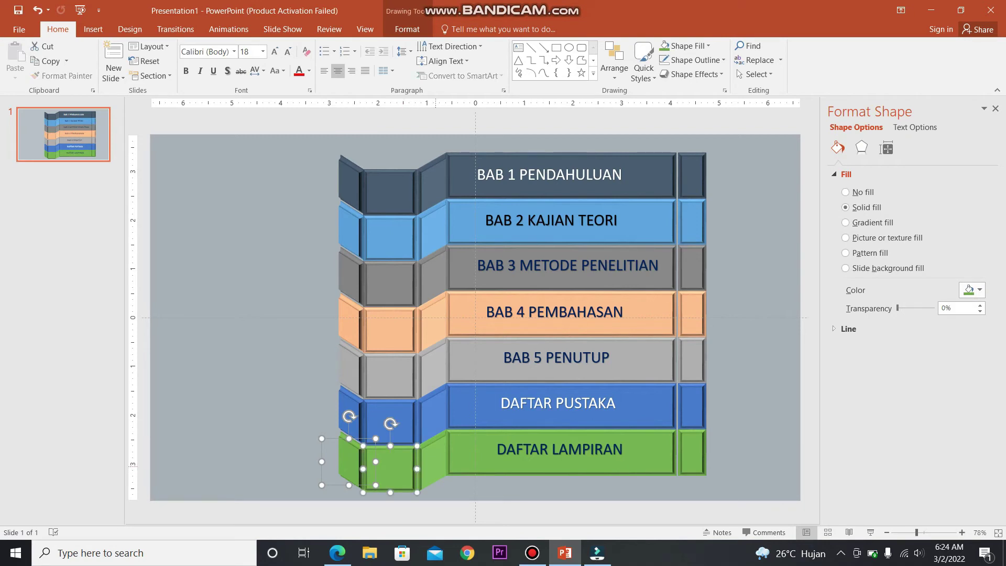
pyautogui.keyDown('shift'); pyautogui.click(434, 461); pyautogui.keyUp('shift')
pyautogui.click(228, 29)
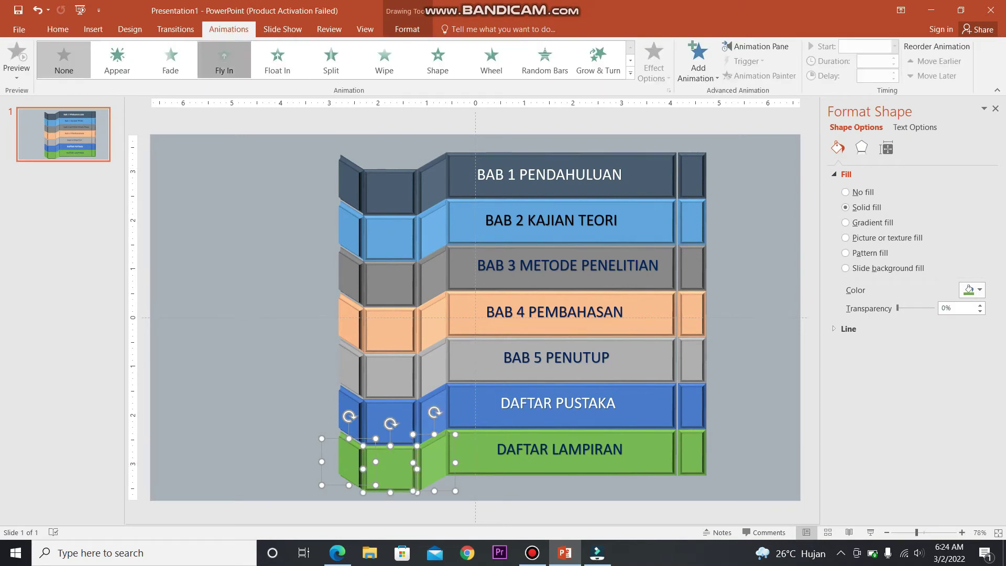
pyautogui.click(224, 60)
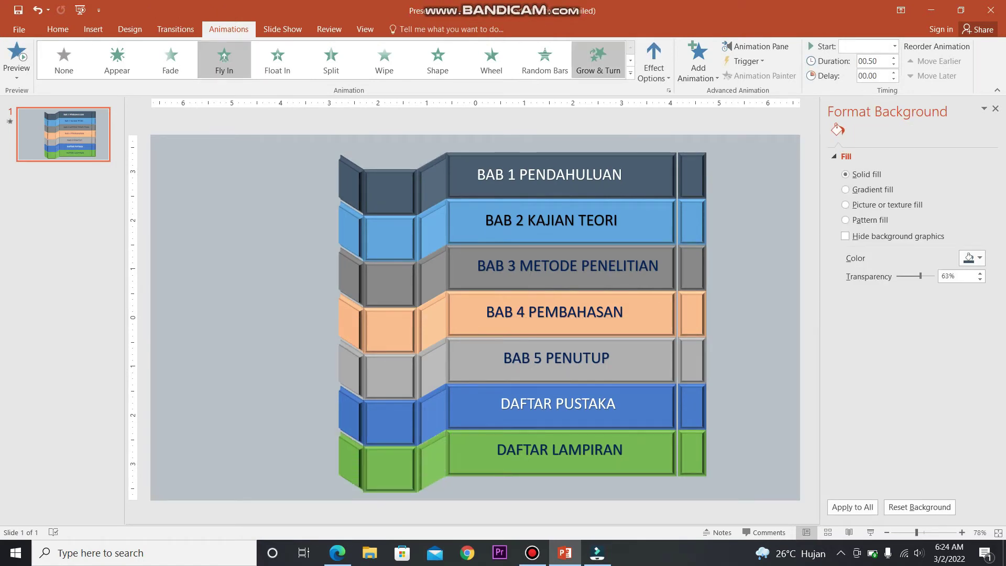
pyautogui.click(655, 63)
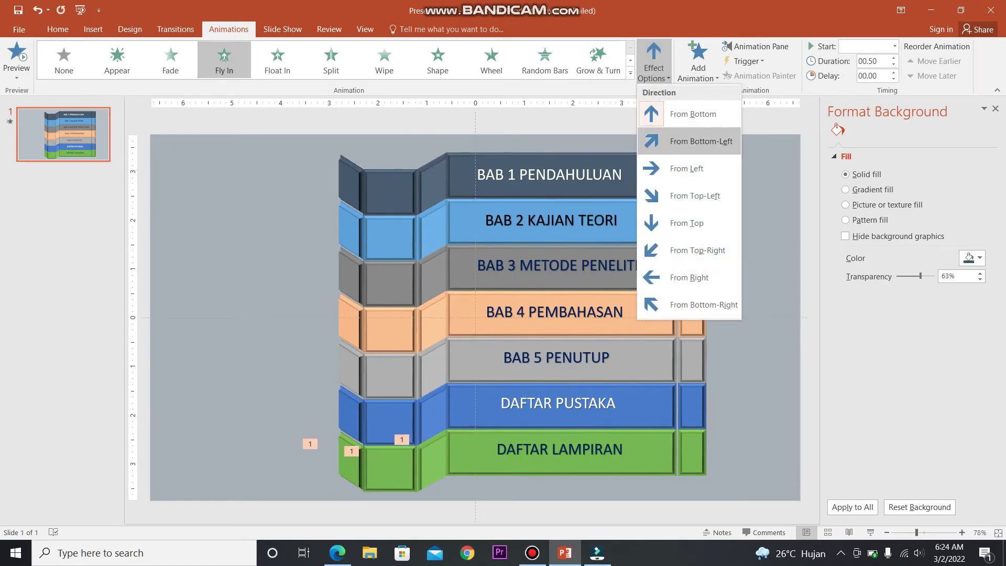
pyautogui.click(686, 223)
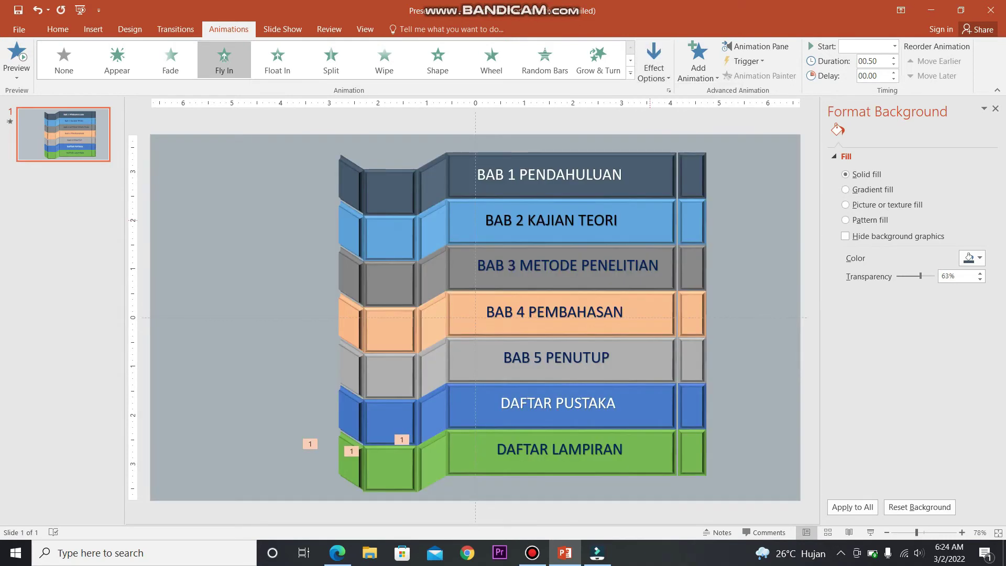
pyautogui.click(895, 46)
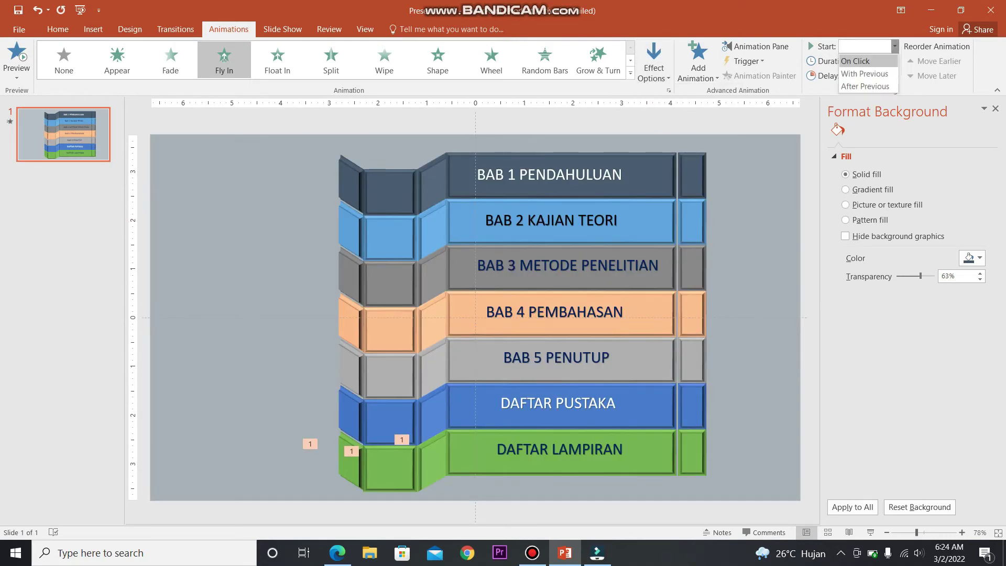
pyautogui.click(865, 67)
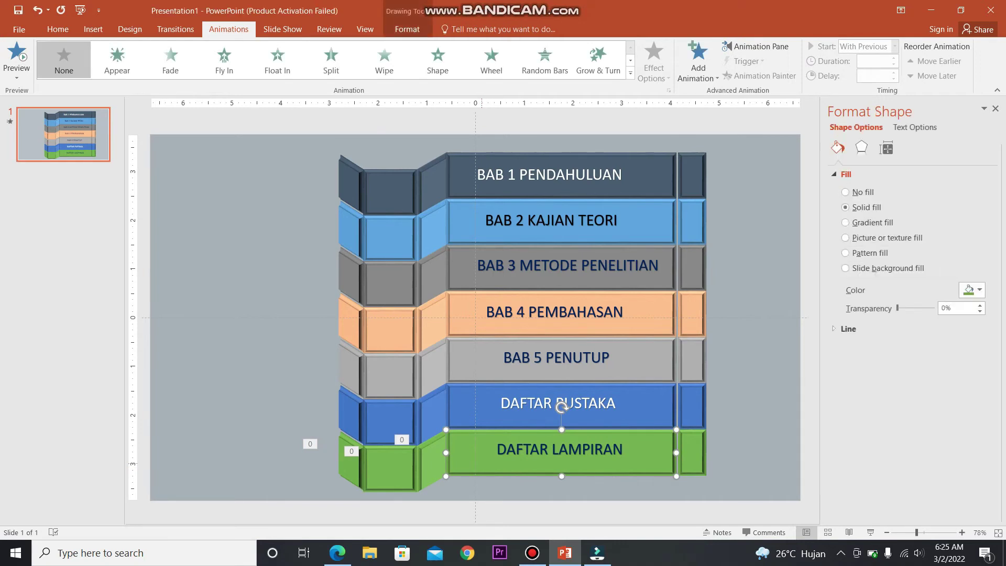
# - Apply Fly In From Top to the DAFTAR LAMPIRAN bar and its green end block
pyautogui.keyDown('shift'); pyautogui.click(692, 453); pyautogui.keyUp('shift')
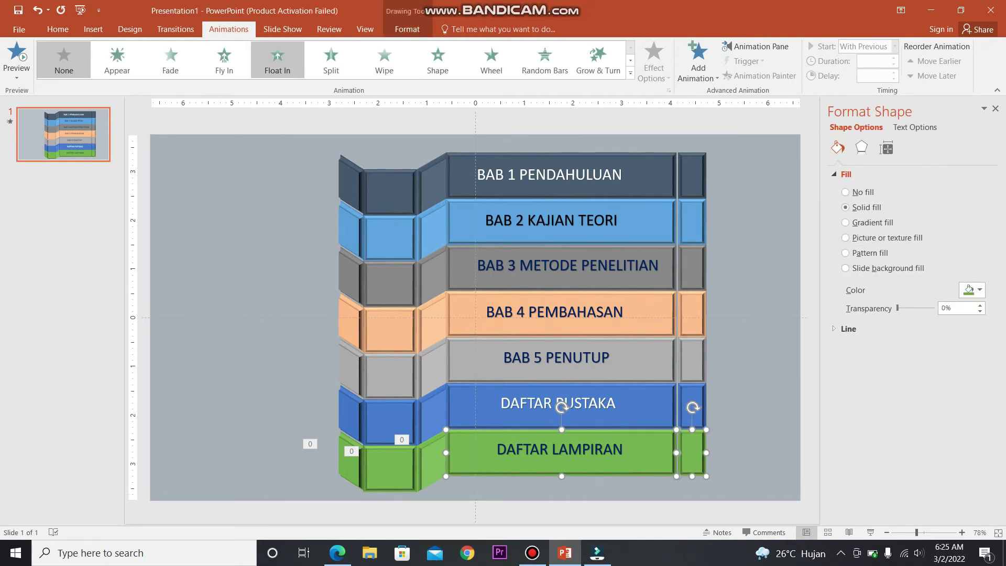
pyautogui.click(223, 61)
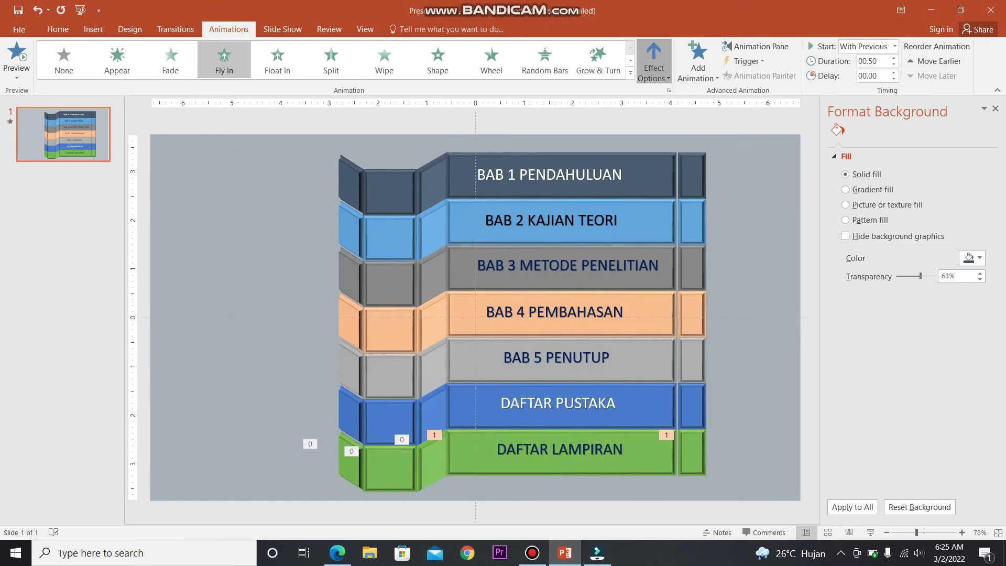
pyautogui.click(655, 63)
pyautogui.click(682, 222)
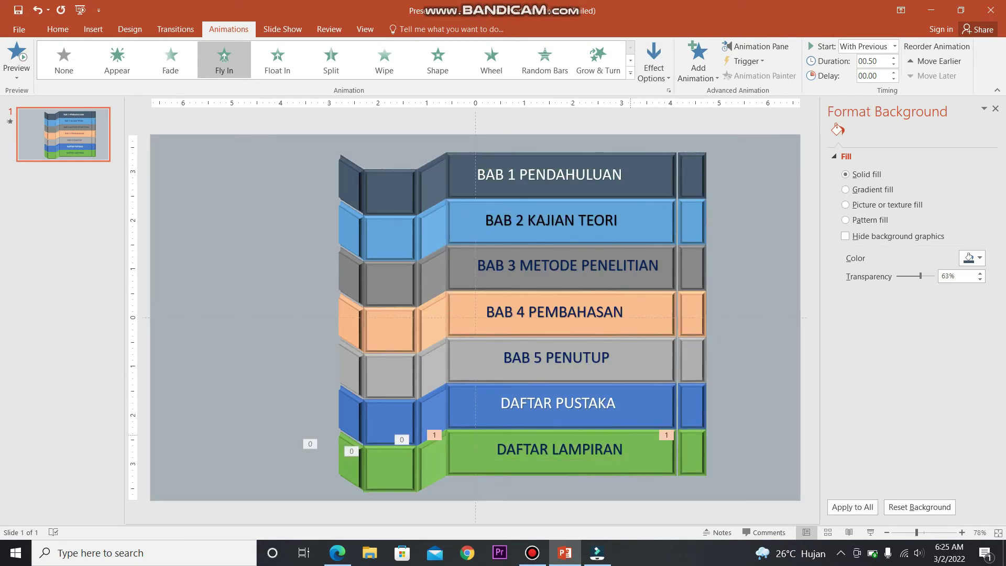
# - Reselect the bar and end block and set their animation to start After Previous
pyautogui.click(603, 449)
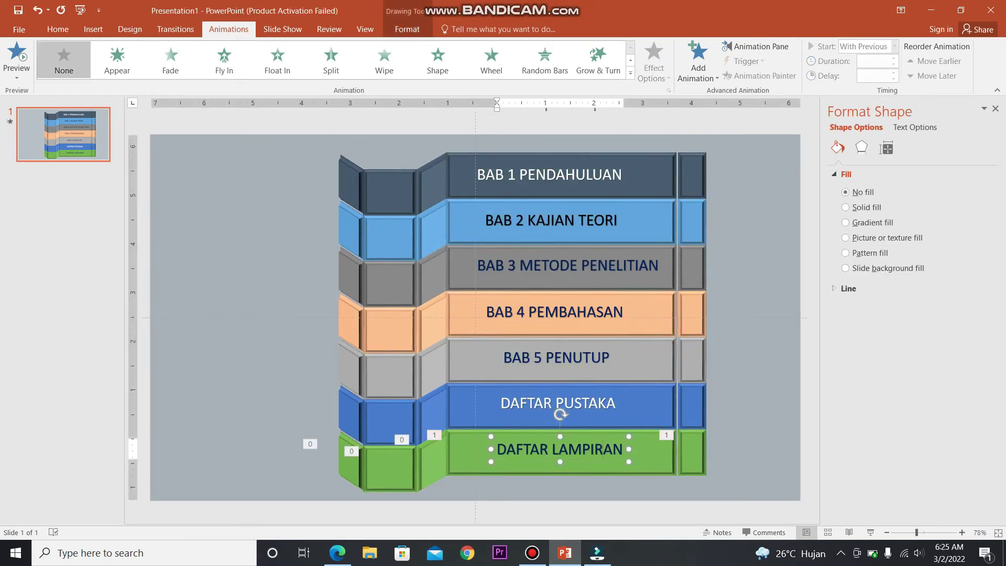
pyautogui.press('Escape')
pyautogui.press('Escape')
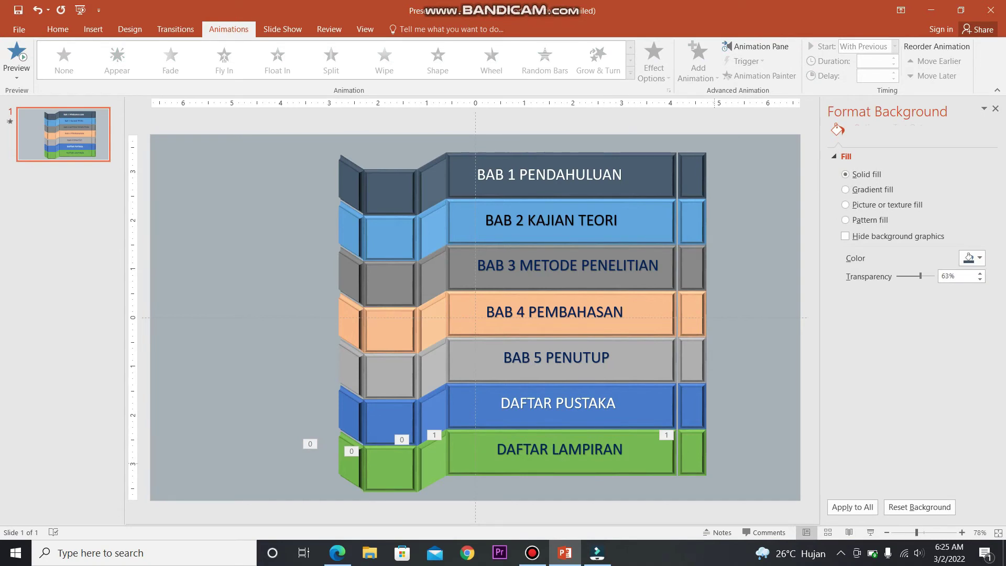
pyautogui.click(692, 452)
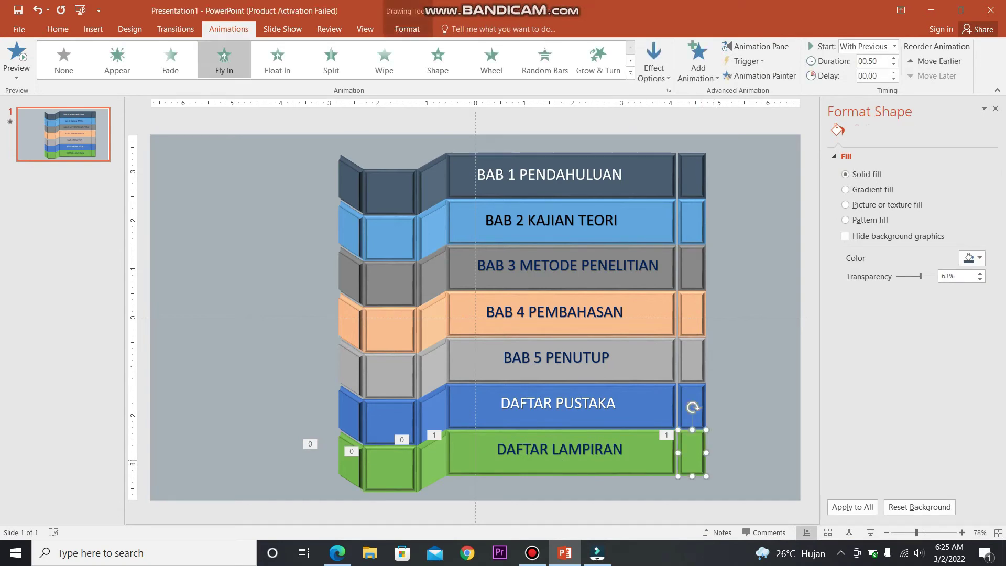
pyautogui.keyDown('shift'); pyautogui.click(603, 461); pyautogui.keyUp('shift')
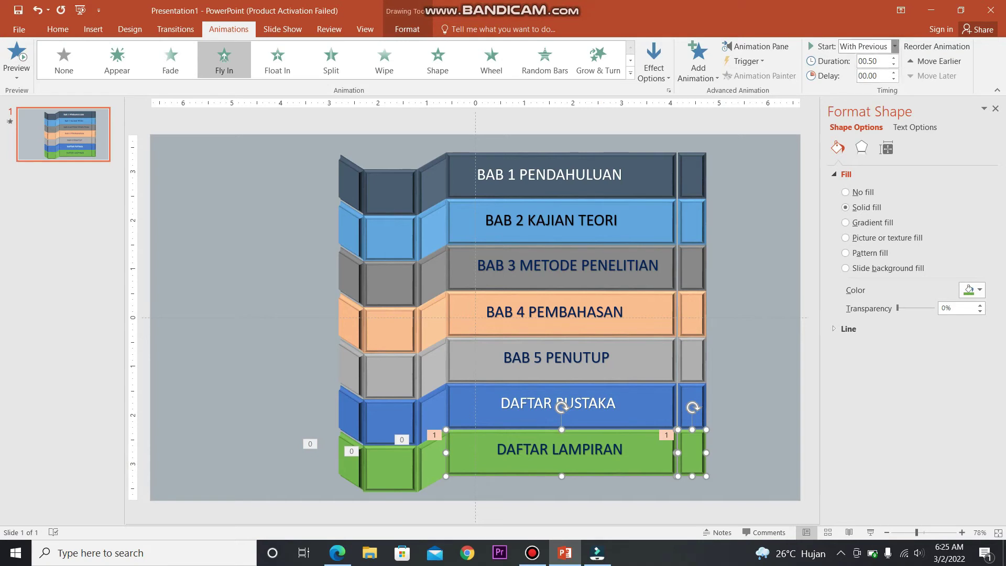
pyautogui.click(895, 46)
pyautogui.click(895, 47)
pyautogui.press('Down')
pyautogui.press('Escape')
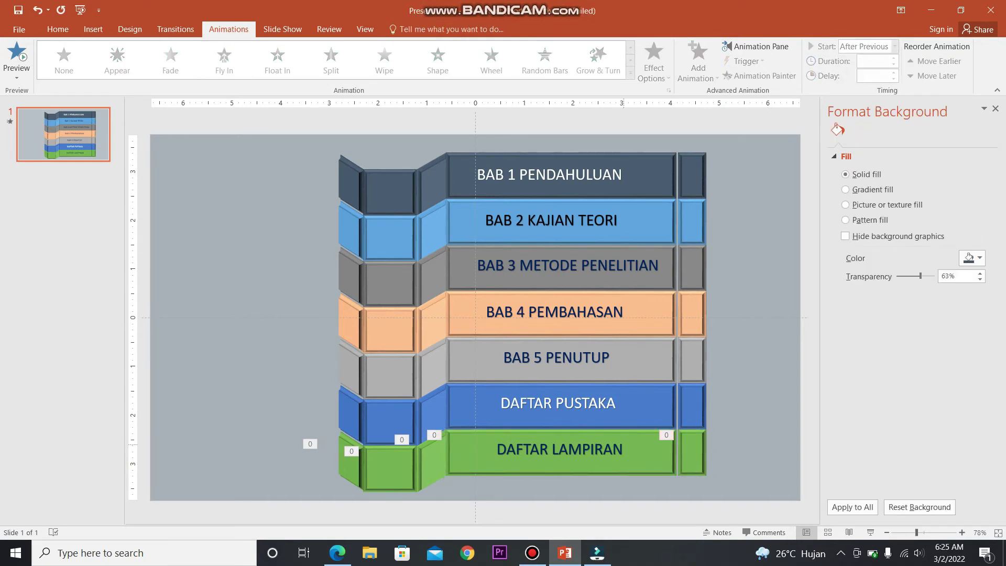
pyautogui.click(612, 449)
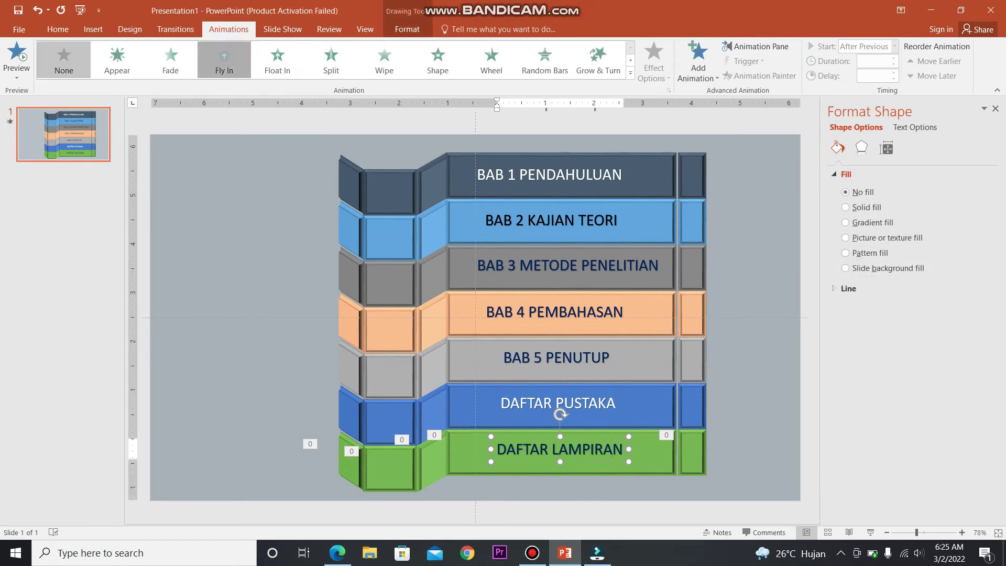
# - Make the DAFTAR LAMPIRAN text Fly In From Right, starting After Previous
pyautogui.click(224, 59)
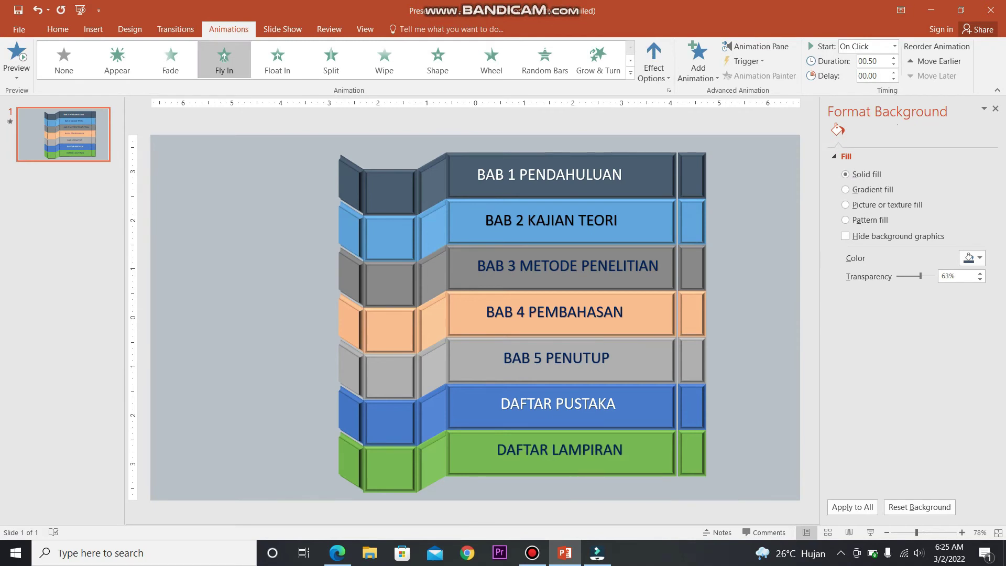
pyautogui.click(655, 60)
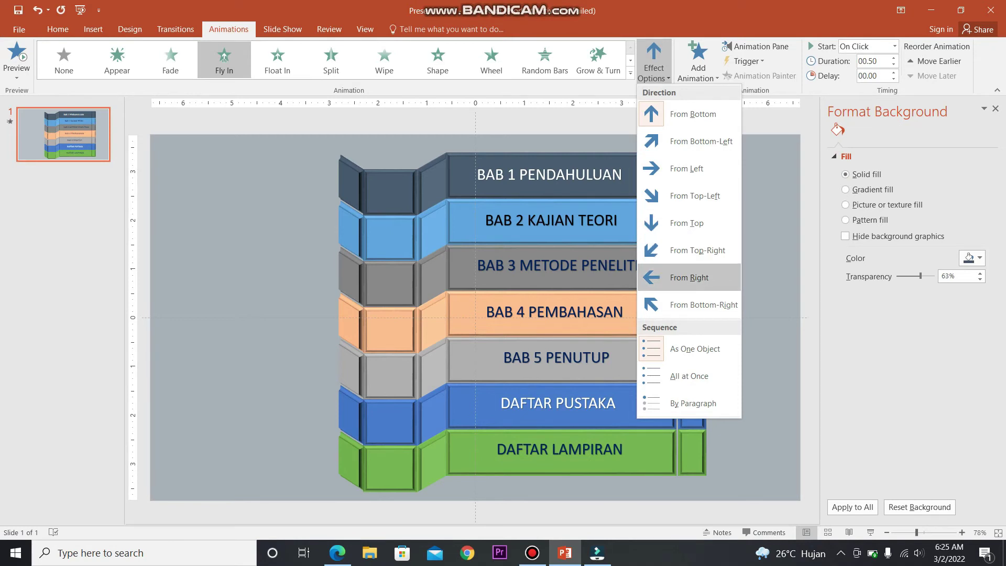
pyautogui.click(689, 277)
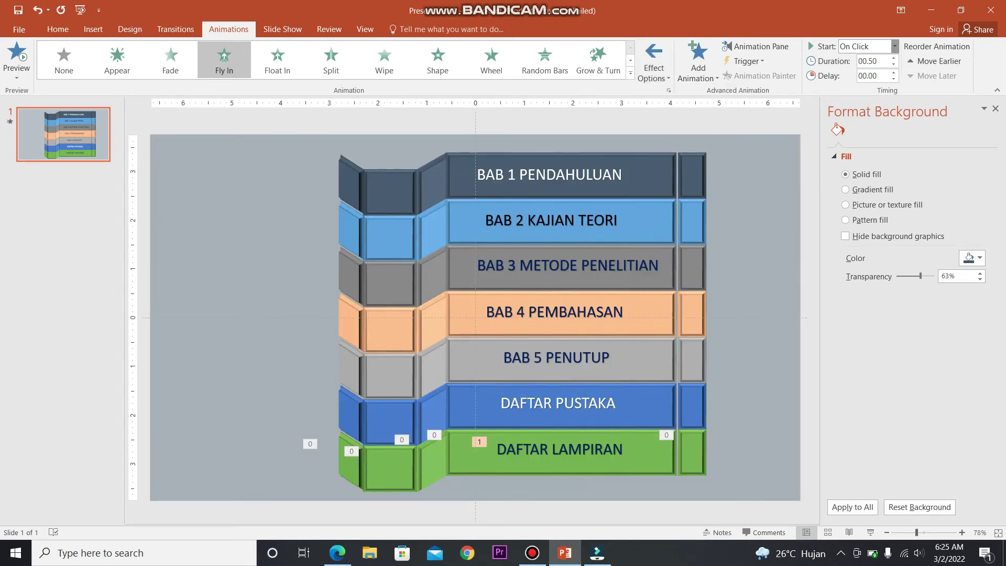
pyautogui.click(895, 46)
pyautogui.press('Escape')
pyautogui.press('Down')
pyautogui.press('Down')
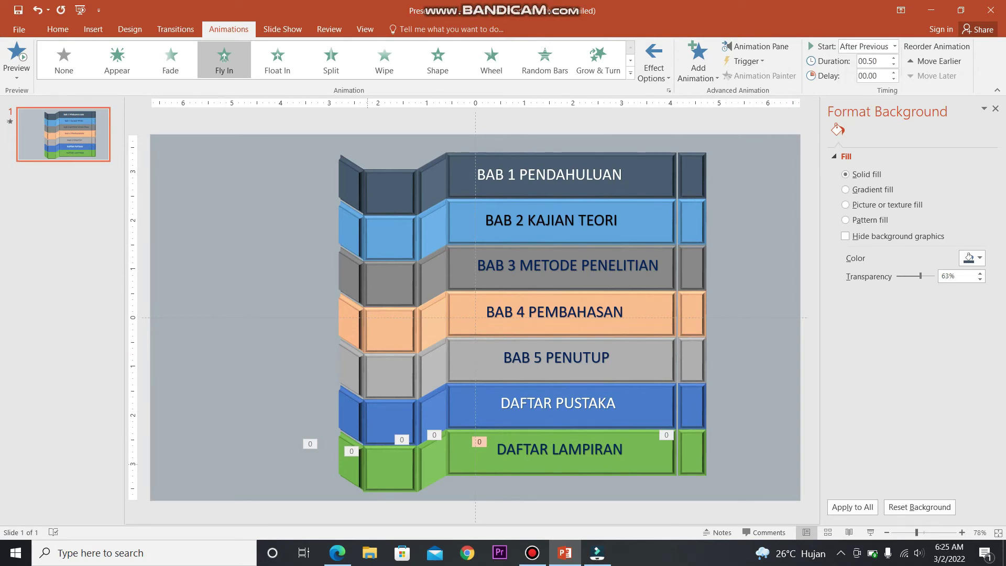
# - Give the three blue DAFTAR PUSTAKA left blocks a Fly In From Top, After Previous
pyautogui.click(349, 416)
pyautogui.keyDown('shift'); pyautogui.click(390, 422); pyautogui.keyUp('shift')
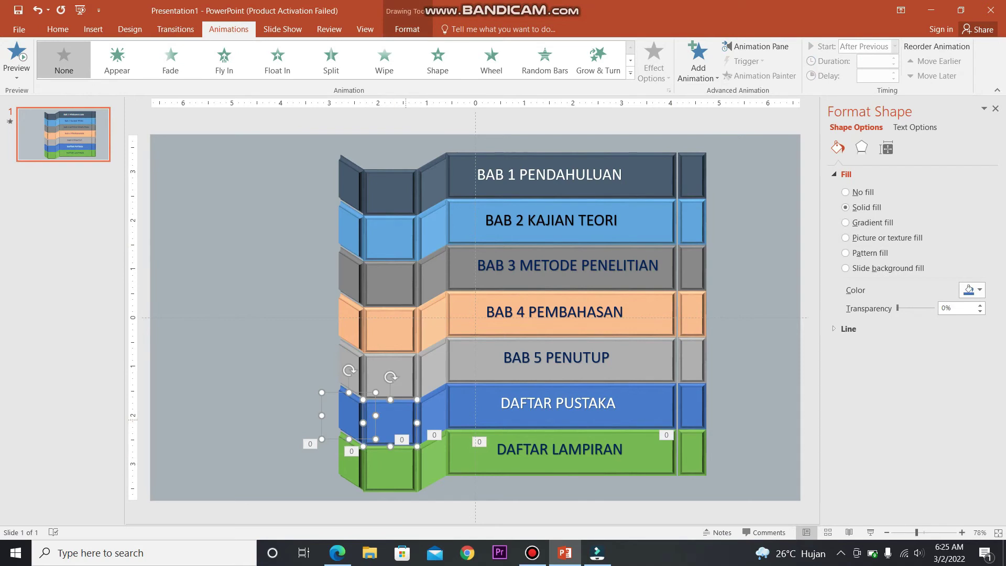
pyautogui.keyDown('shift'); pyautogui.click(435, 414); pyautogui.keyUp('shift')
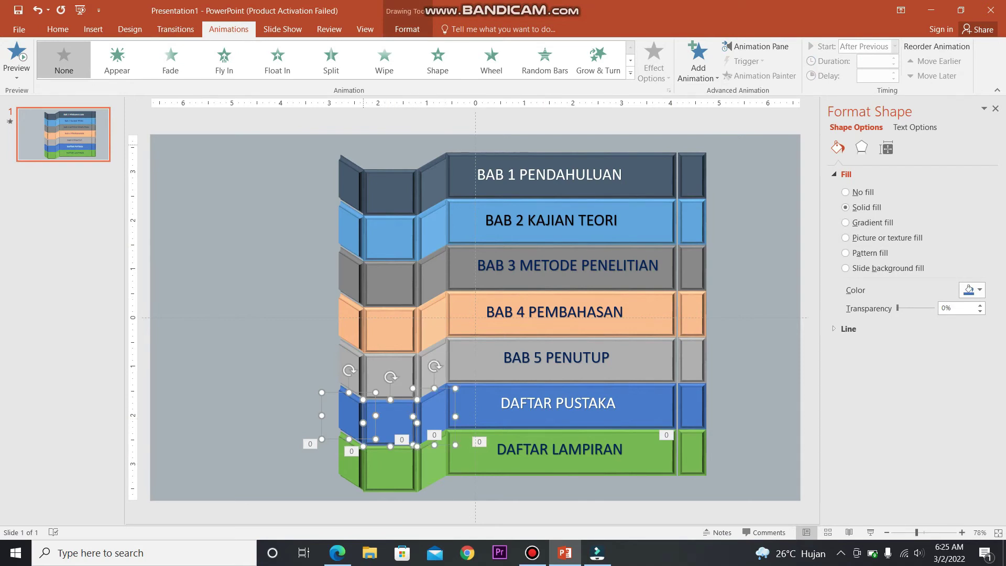
pyautogui.click(224, 60)
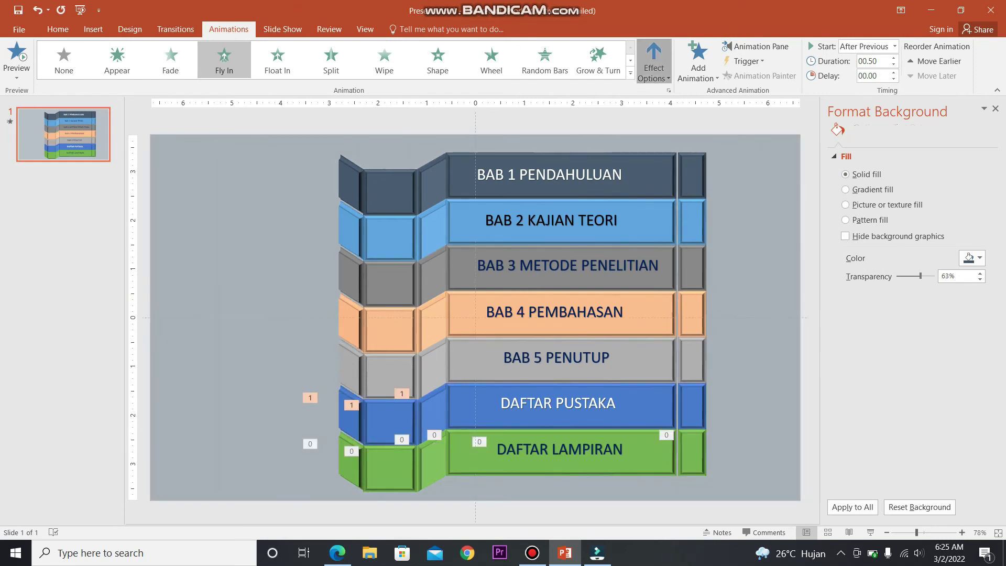
pyautogui.click(654, 60)
pyautogui.click(687, 222)
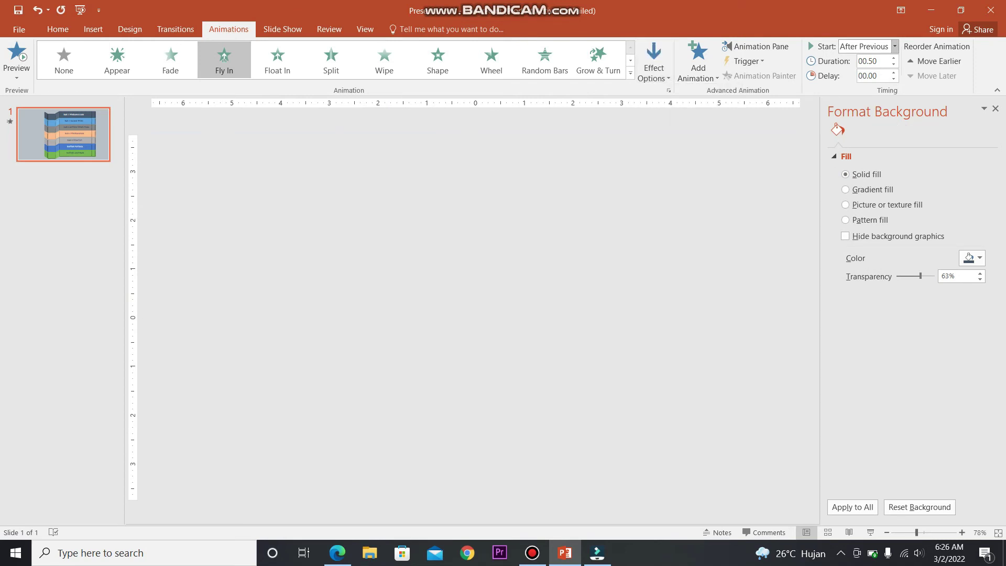
pyautogui.click(895, 46)
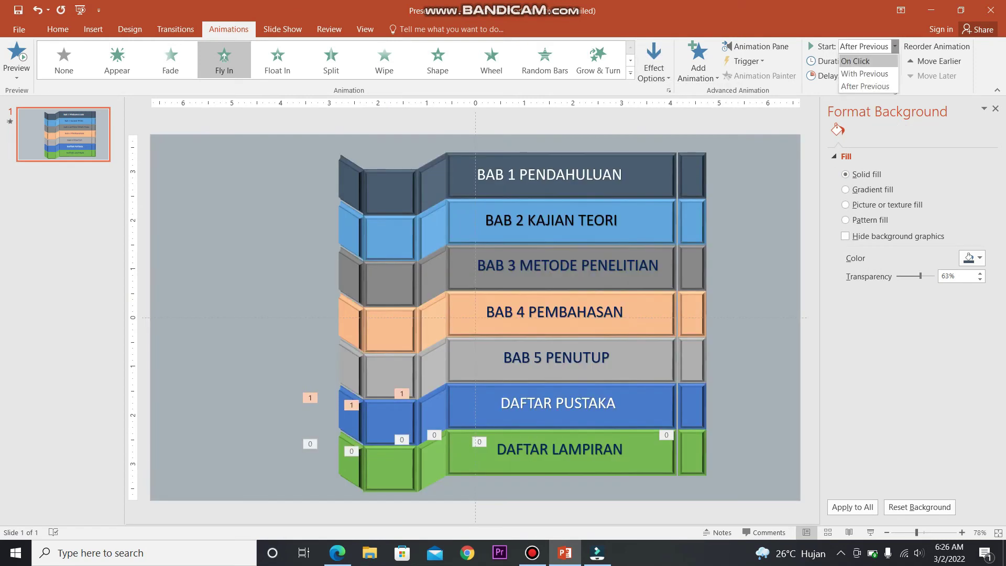
pyautogui.click(865, 87)
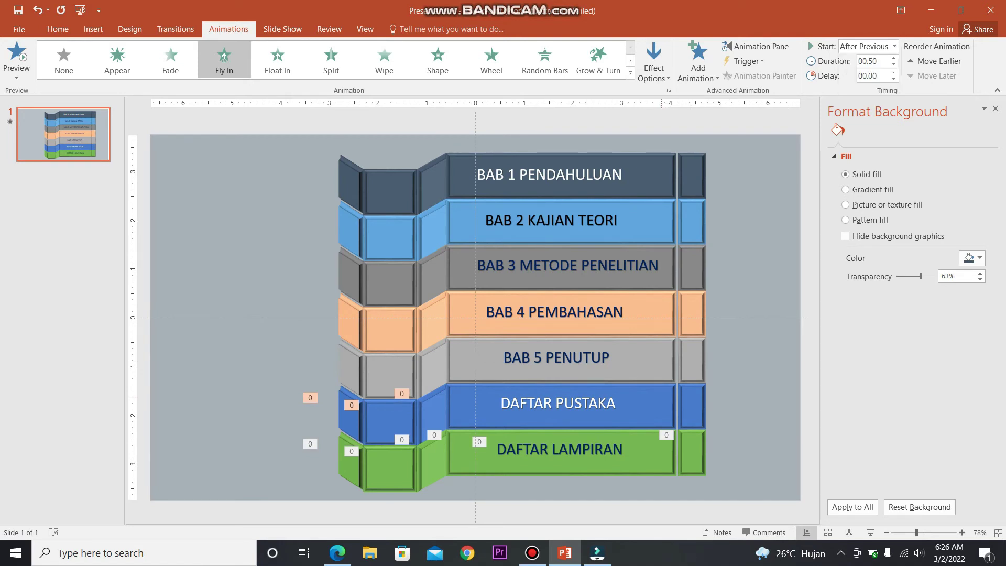
pyautogui.click(562, 399)
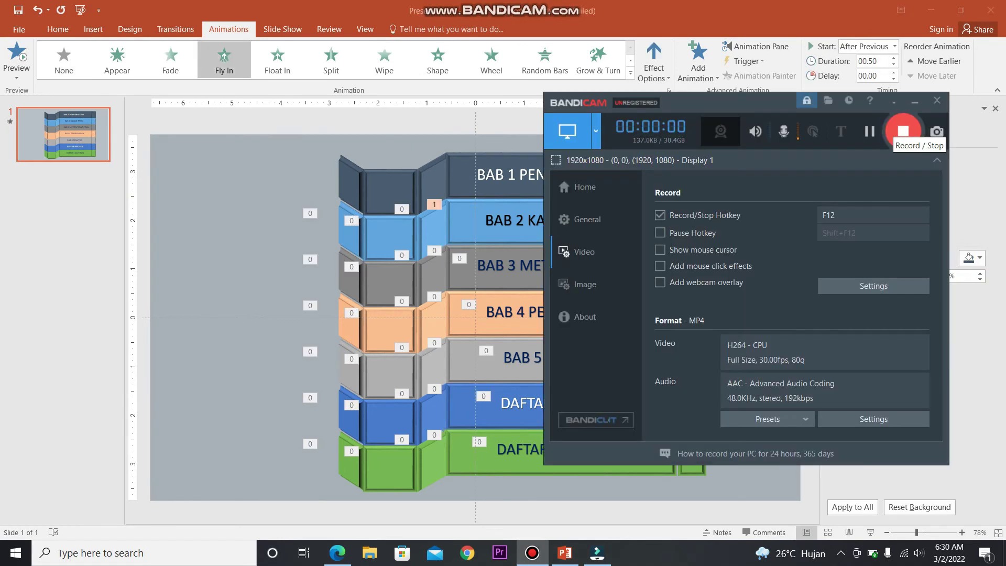
# - Set the BAB 2 right side block to fly in From Top, After Previous
pyautogui.click(915, 100)
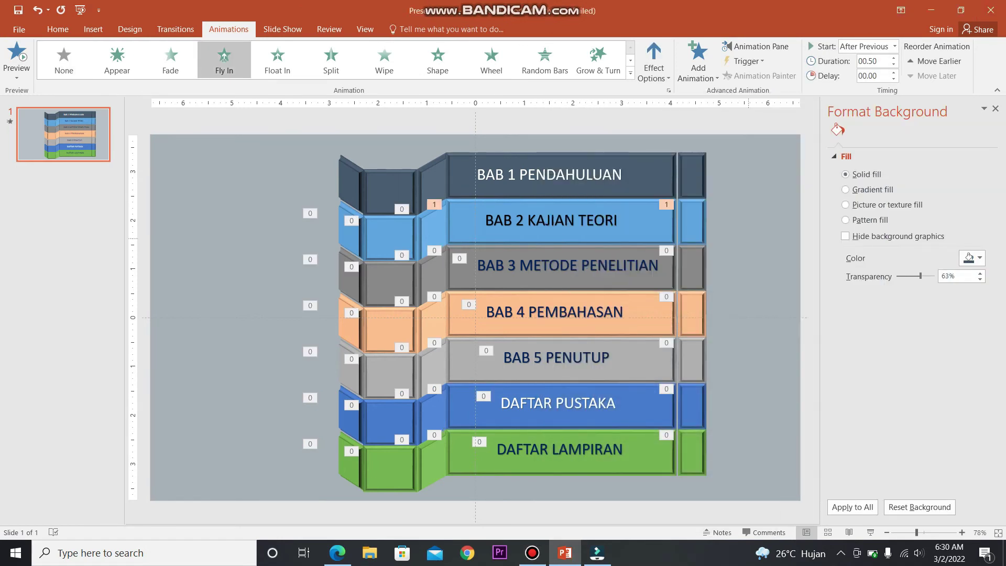
pyautogui.press('Escape')
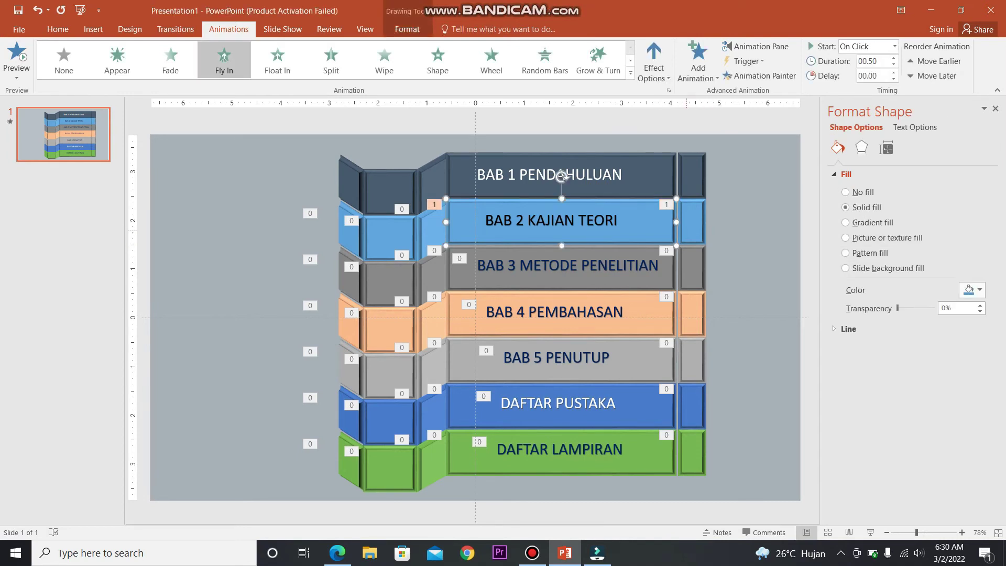
pyautogui.rightClick(698, 224)
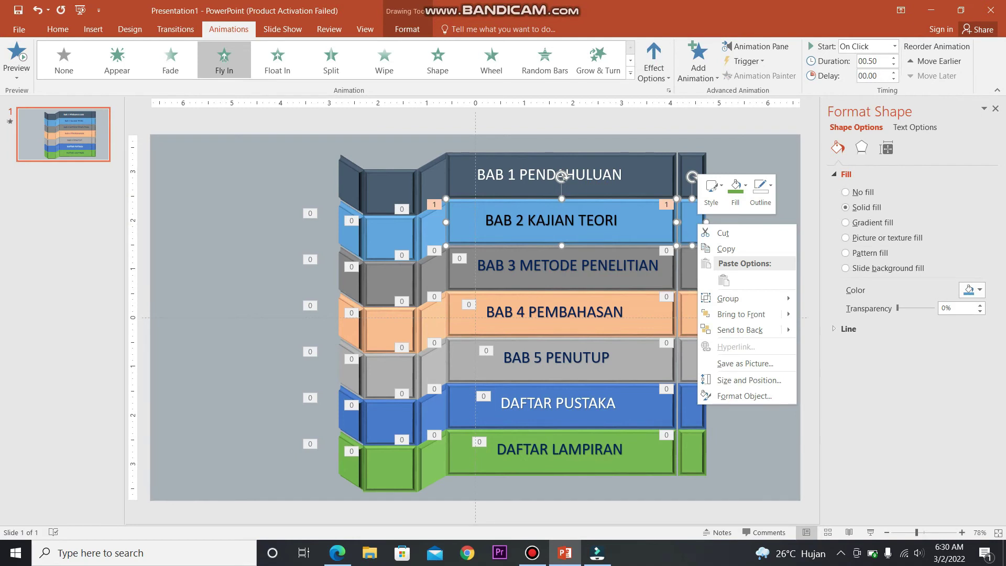
pyautogui.press('Escape')
pyautogui.rightClick(697, 224)
pyautogui.click(654, 63)
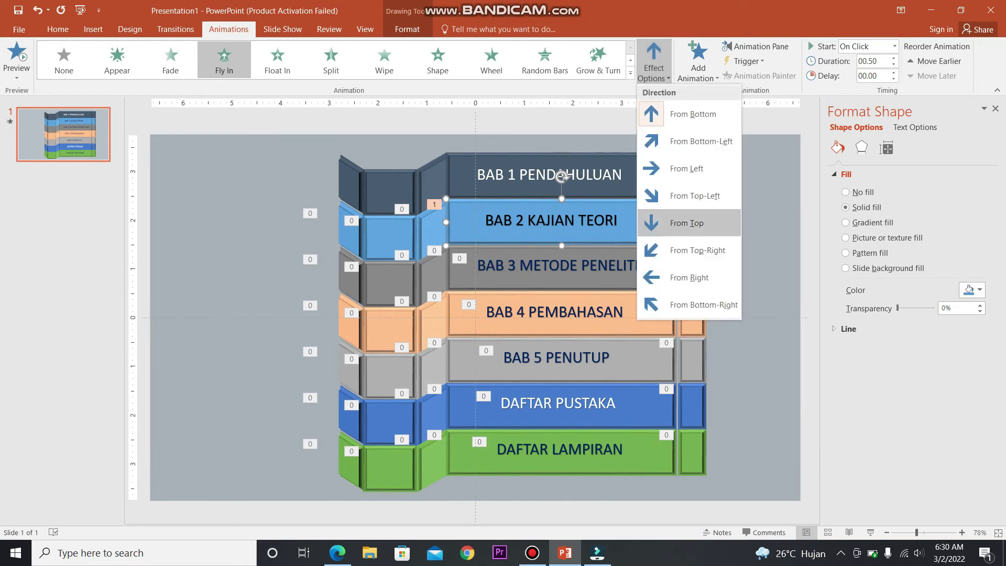
pyautogui.click(687, 223)
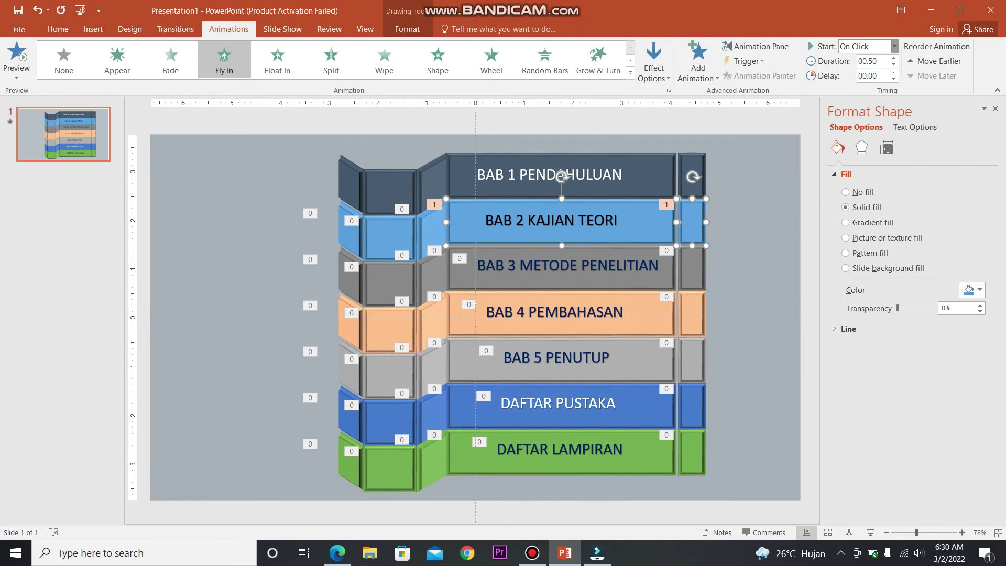
pyautogui.click(895, 46)
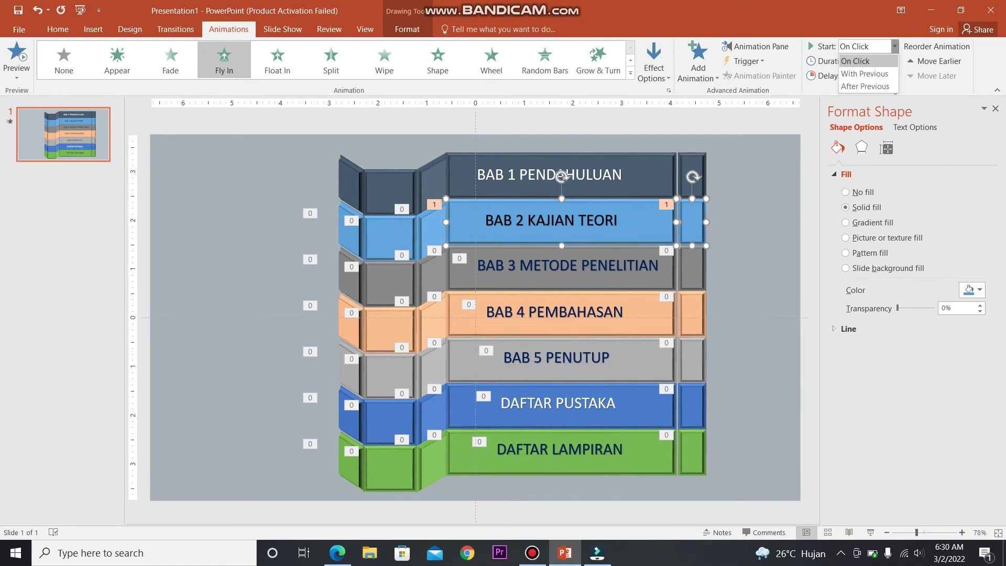
pyautogui.click(894, 46)
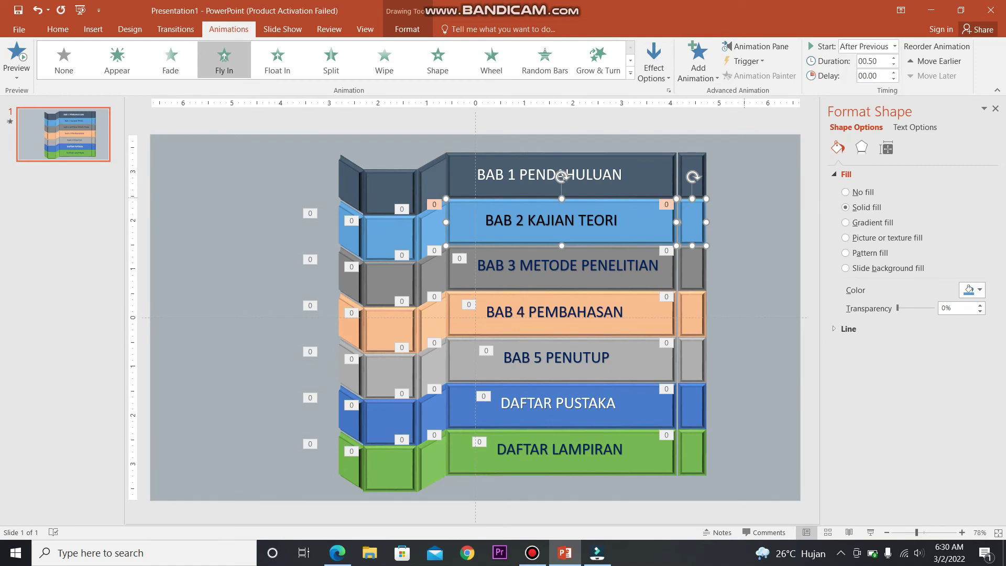
# - Make the BAB 2 KAJIAN TEORI title Fly In From Right, After Previous
pyautogui.click(614, 220)
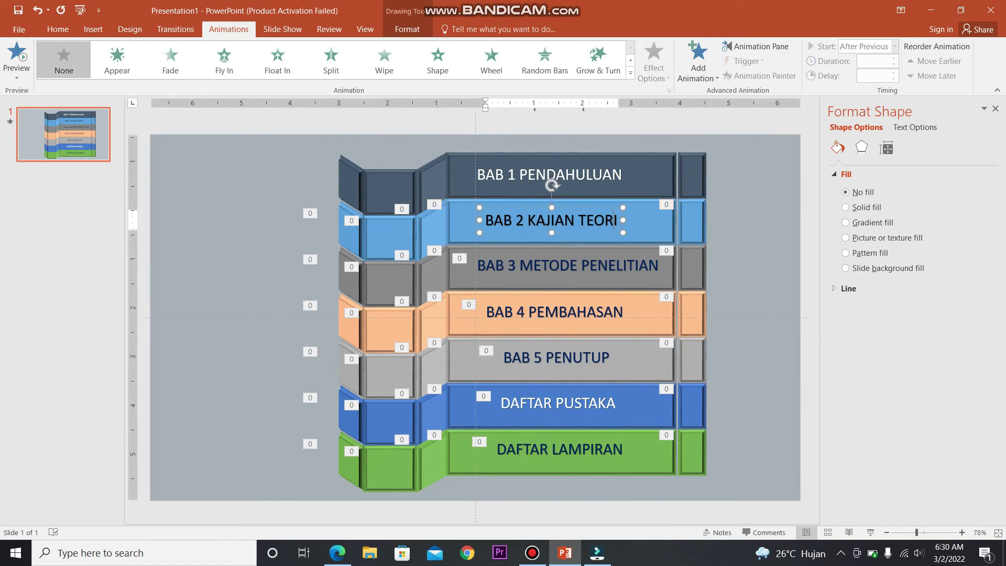
pyautogui.click(224, 57)
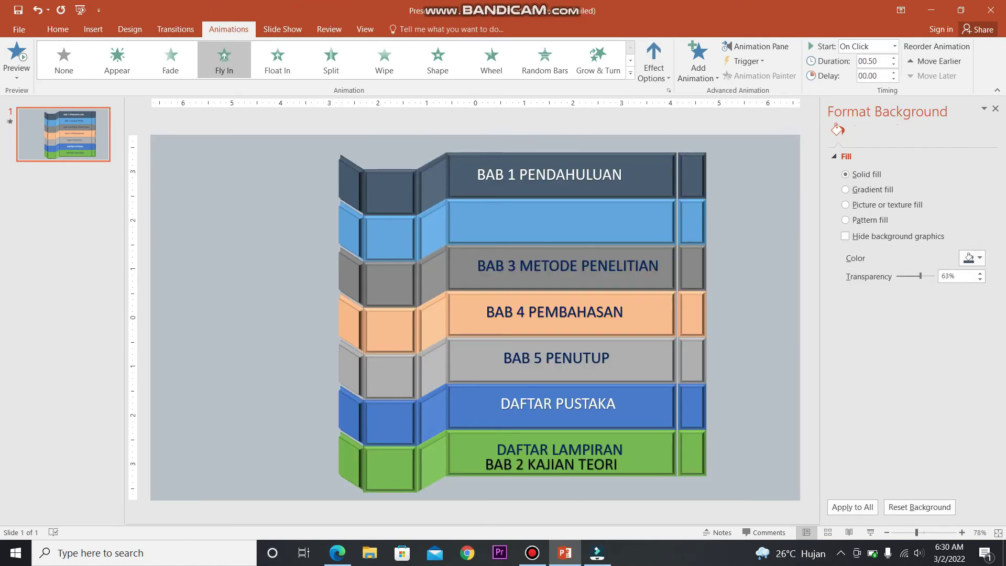
pyautogui.click(654, 60)
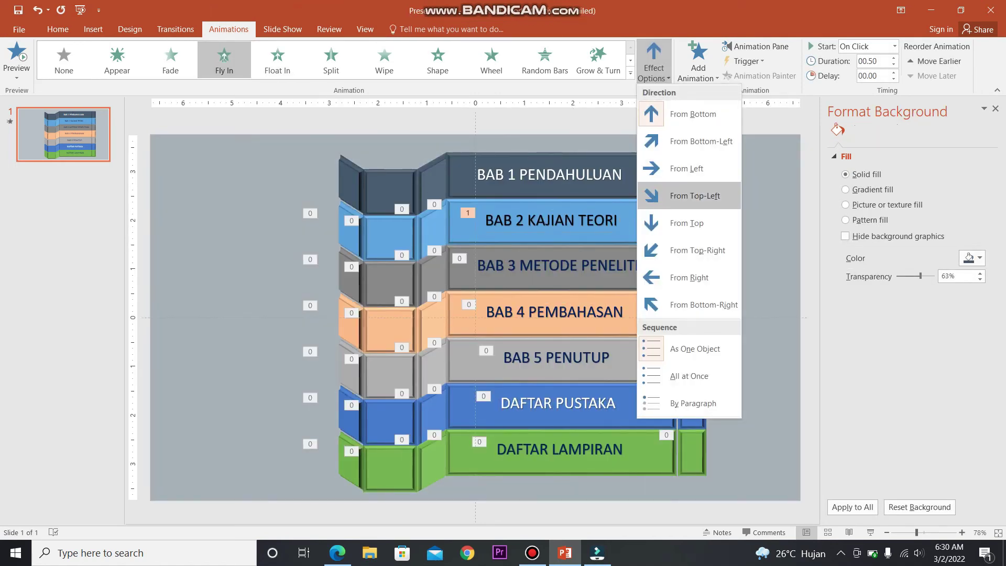
pyautogui.click(690, 277)
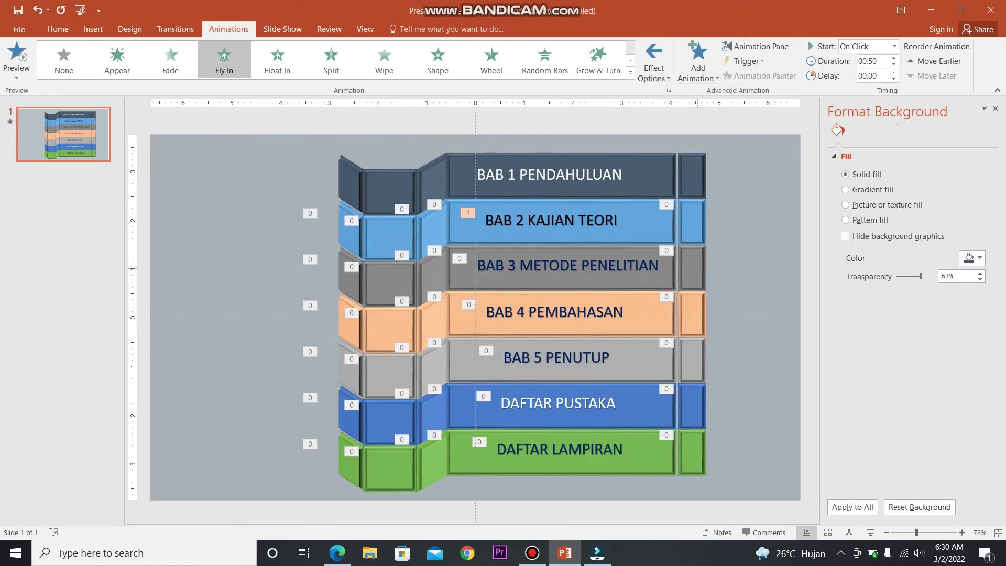
pyautogui.click(895, 46)
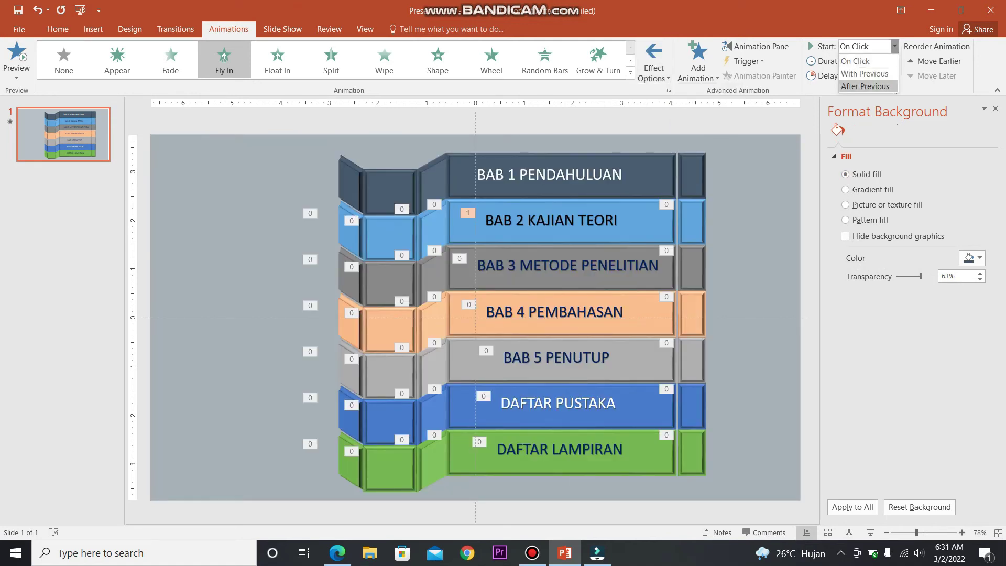
pyautogui.press('Escape')
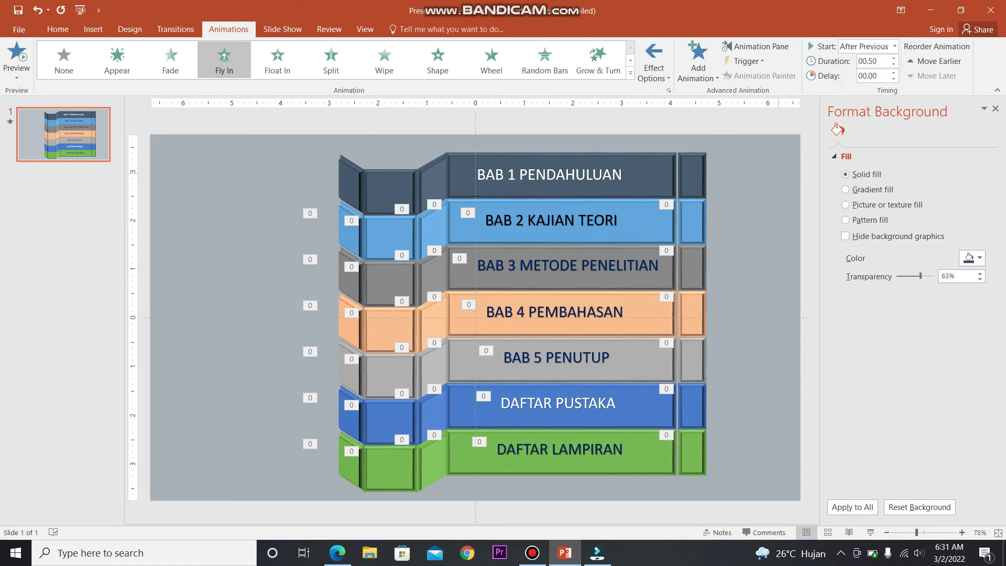
pyautogui.press('Escape')
pyautogui.press('Tab')
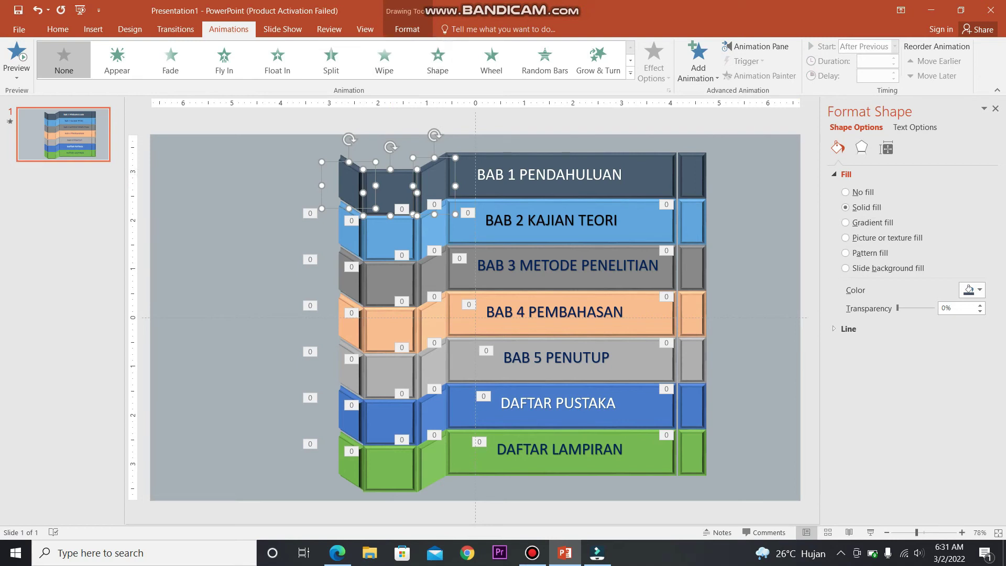
# - Give the BAB 1 left blocks a Fly In From Top, After Previous
pyautogui.click(223, 60)
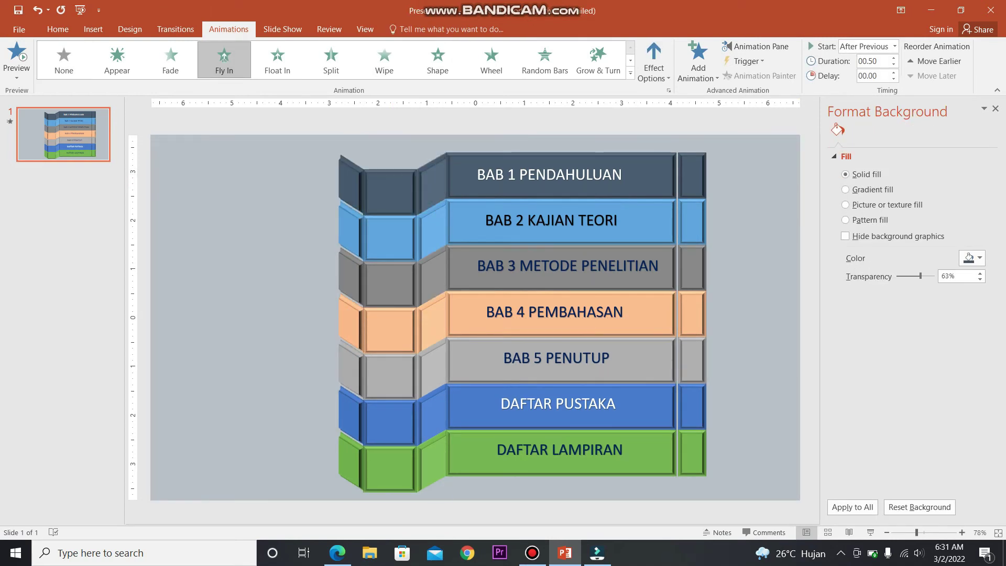
pyautogui.click(654, 60)
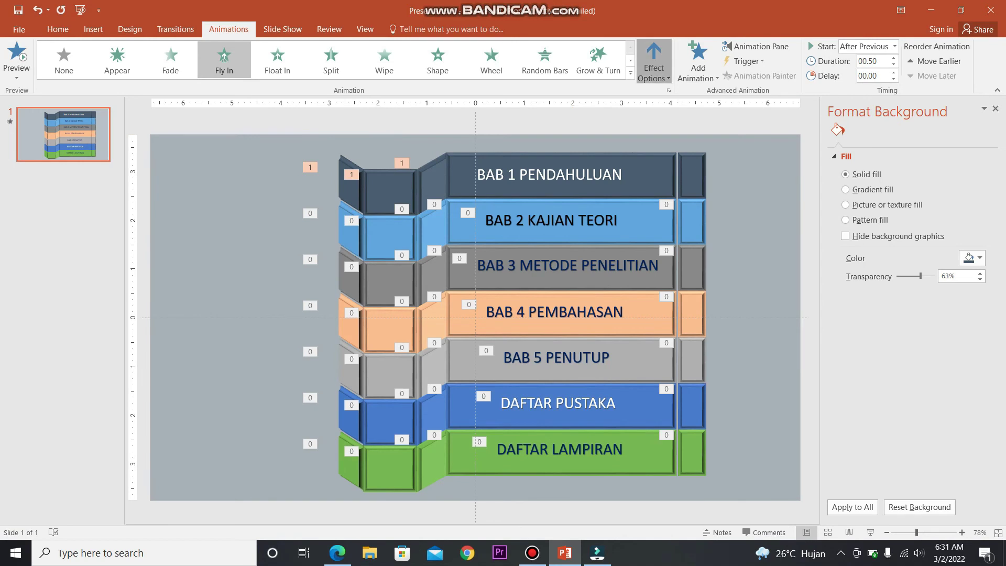
pyautogui.click(687, 223)
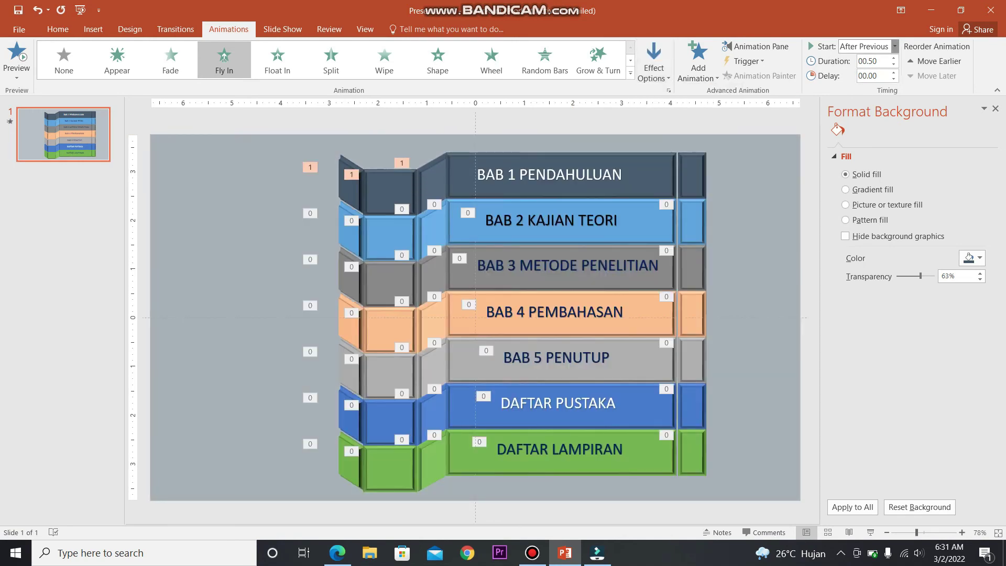
pyautogui.click(896, 46)
pyautogui.click(865, 87)
# - Give the BAB 1 right-edge block a Fly In From Top, After Previous
pyautogui.click(692, 175)
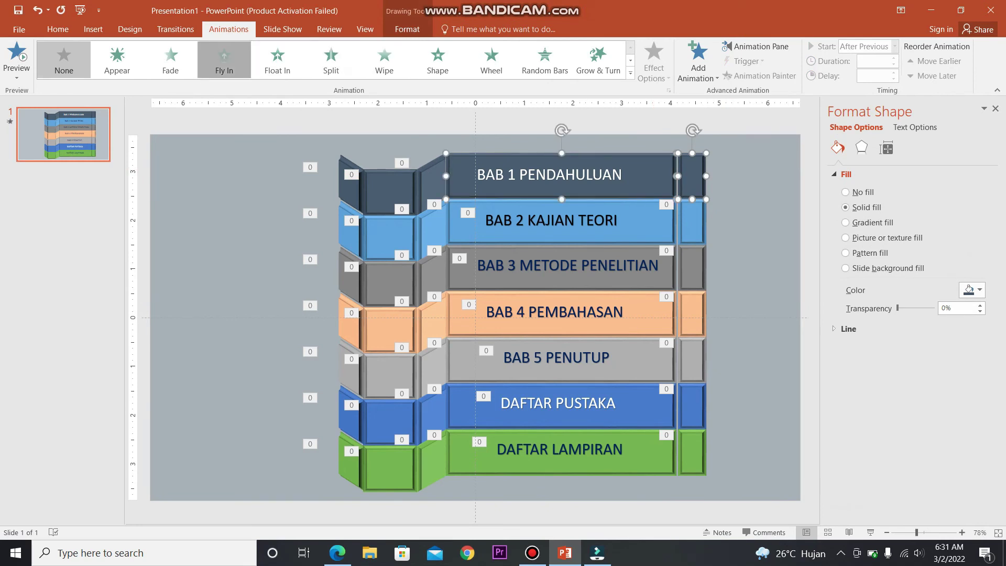
pyautogui.click(224, 58)
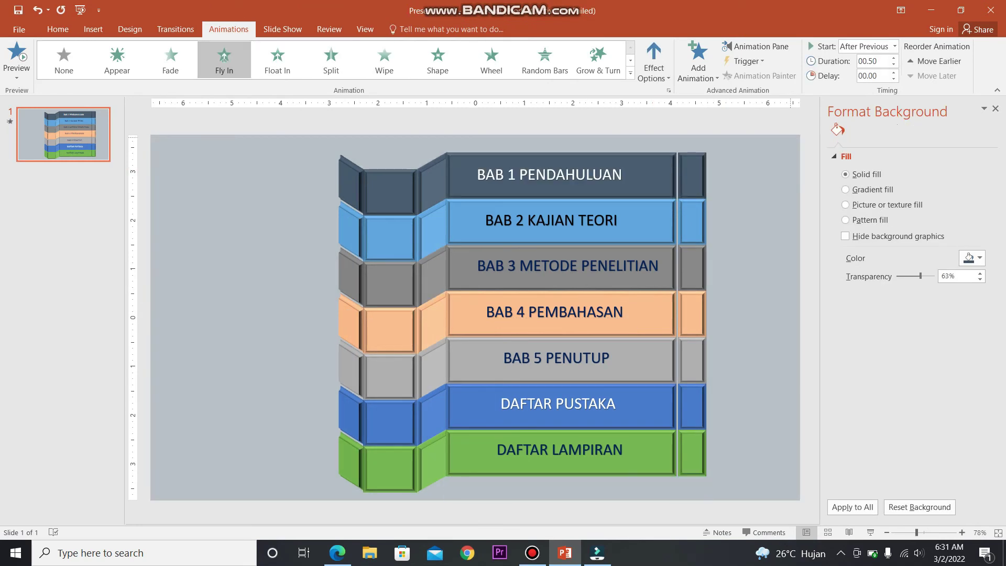
pyautogui.click(654, 60)
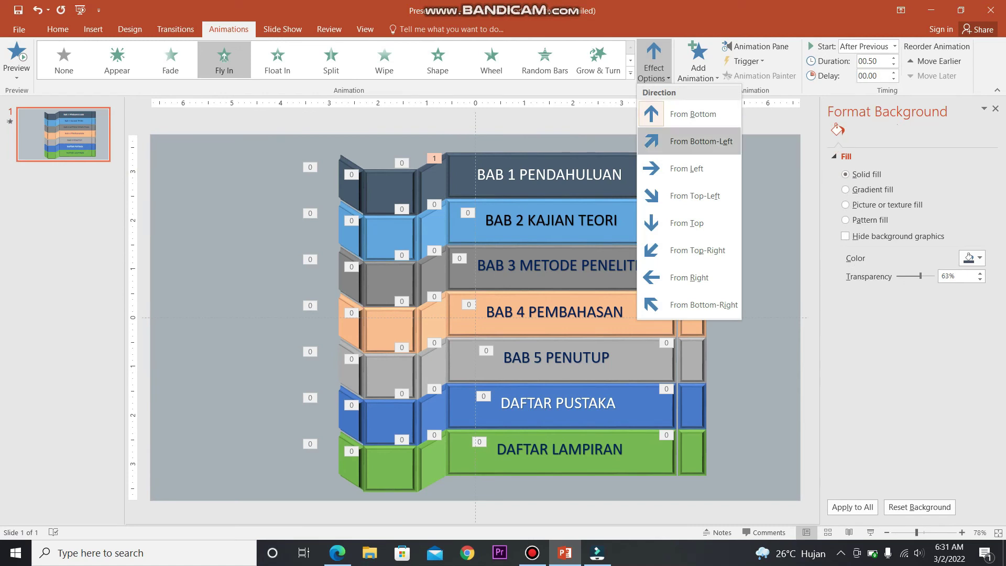
pyautogui.click(687, 223)
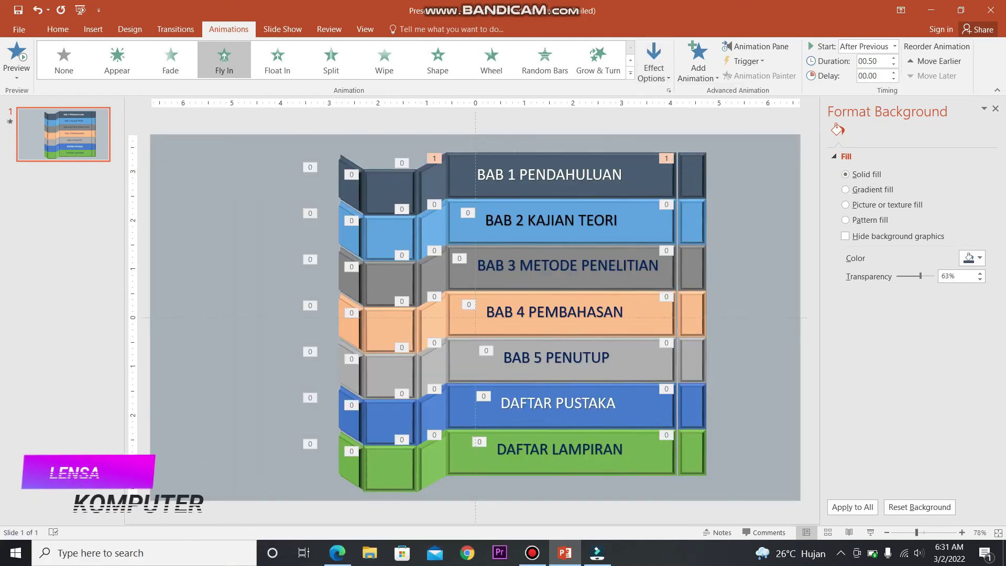
pyautogui.click(895, 46)
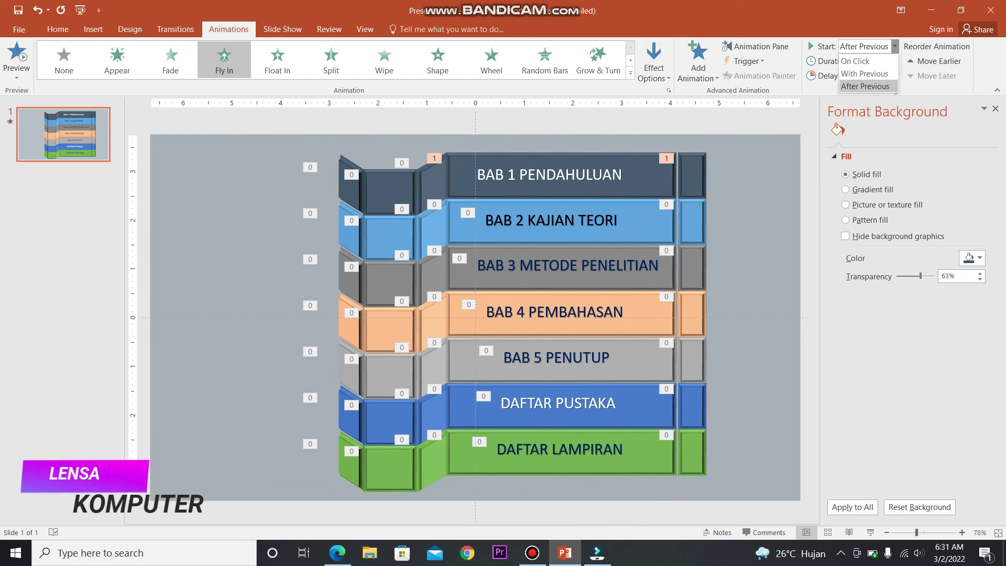
pyautogui.click(865, 87)
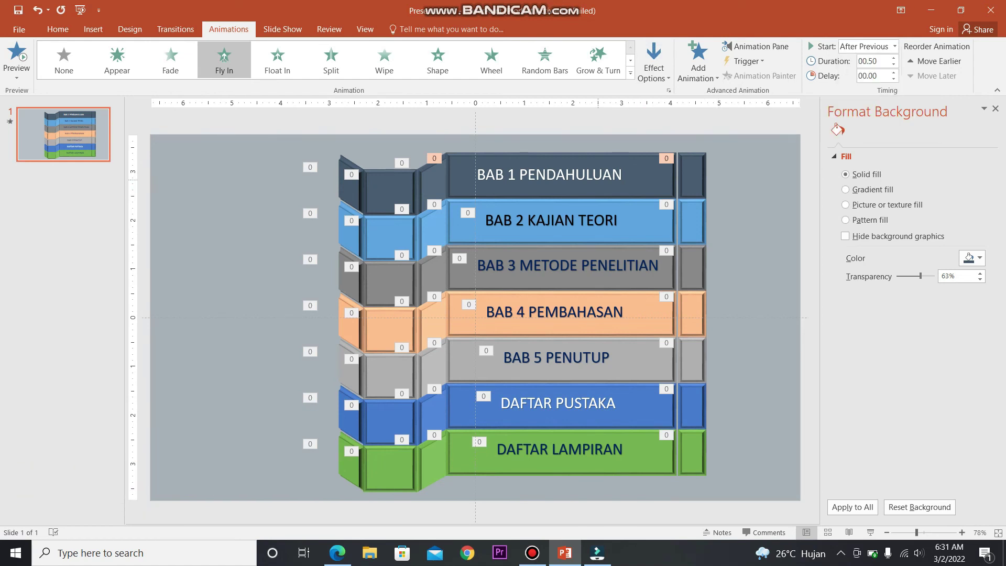
# - Make the BAB 1 PENDAHULUAN title Fly In From Right
pyautogui.click(592, 175)
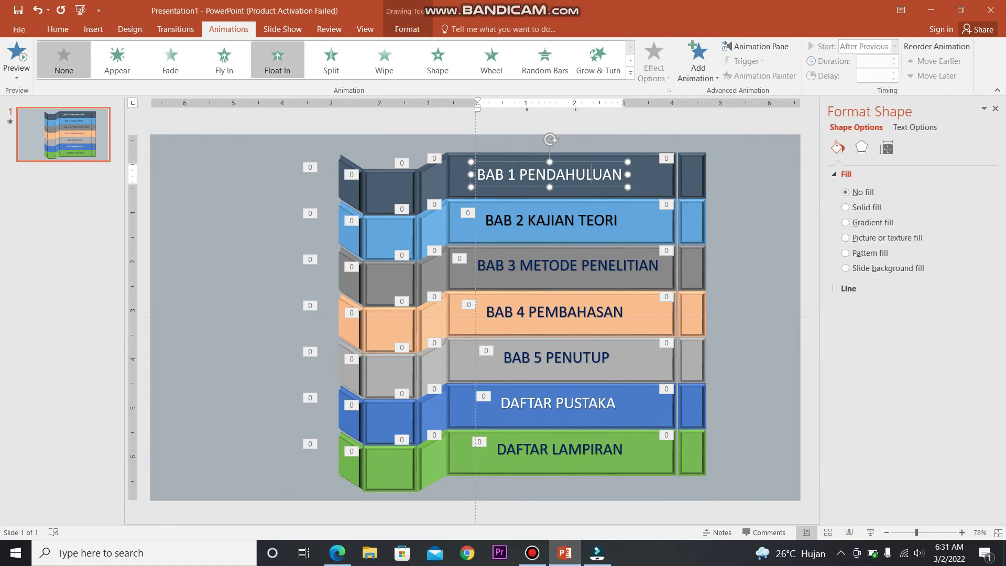
pyautogui.click(225, 62)
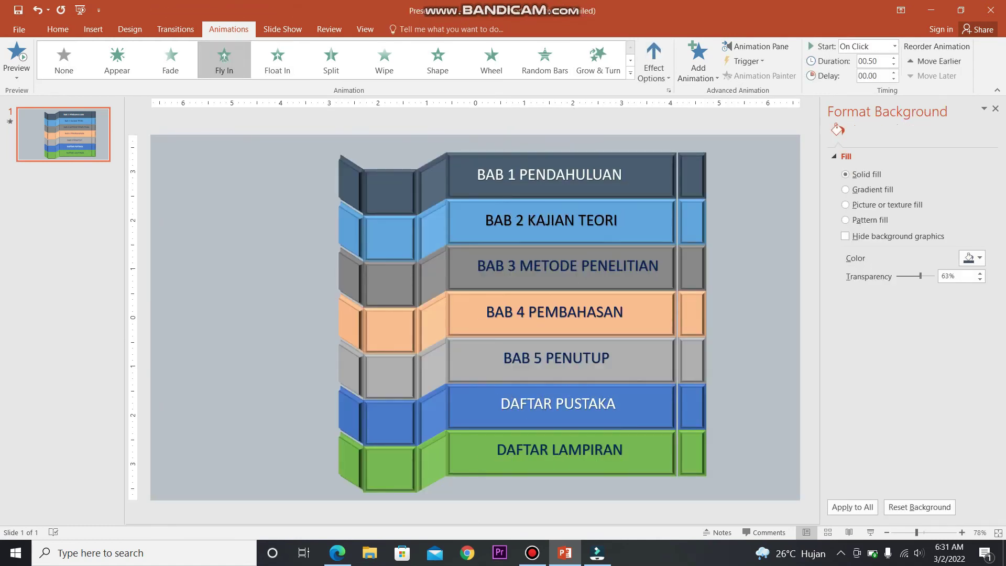
pyautogui.click(654, 68)
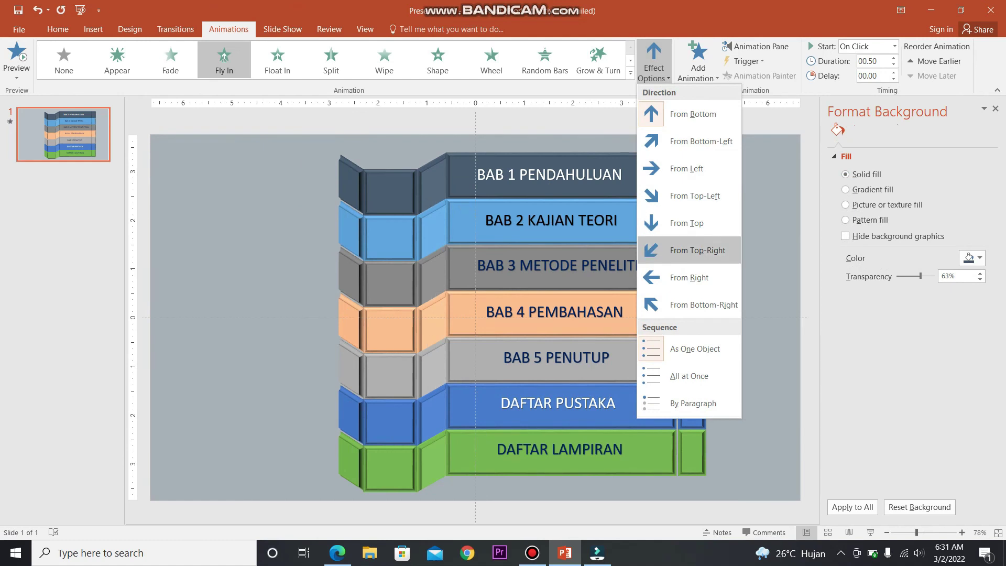
pyautogui.click(690, 277)
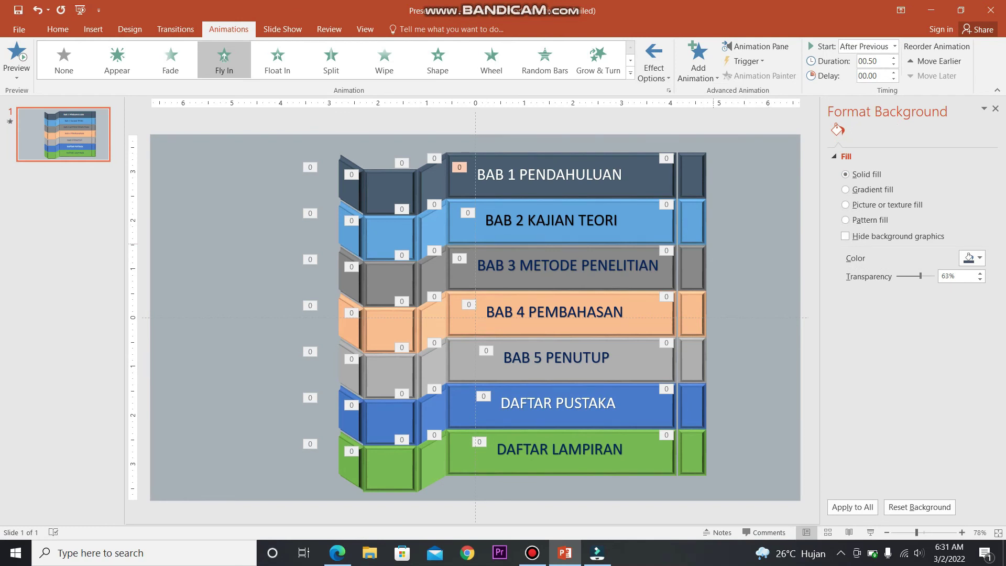
pyautogui.press('F5')
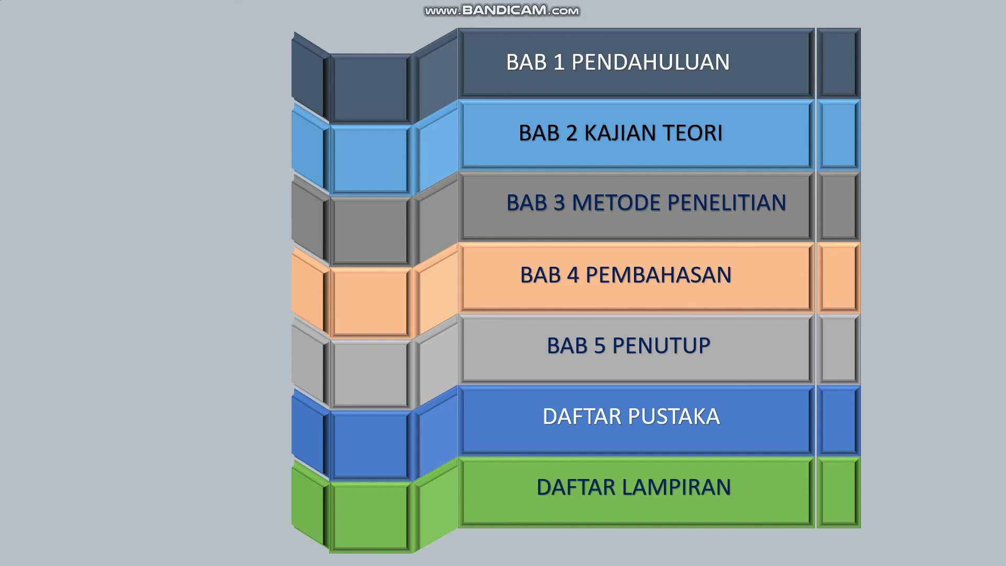
pyautogui.press('Escape')
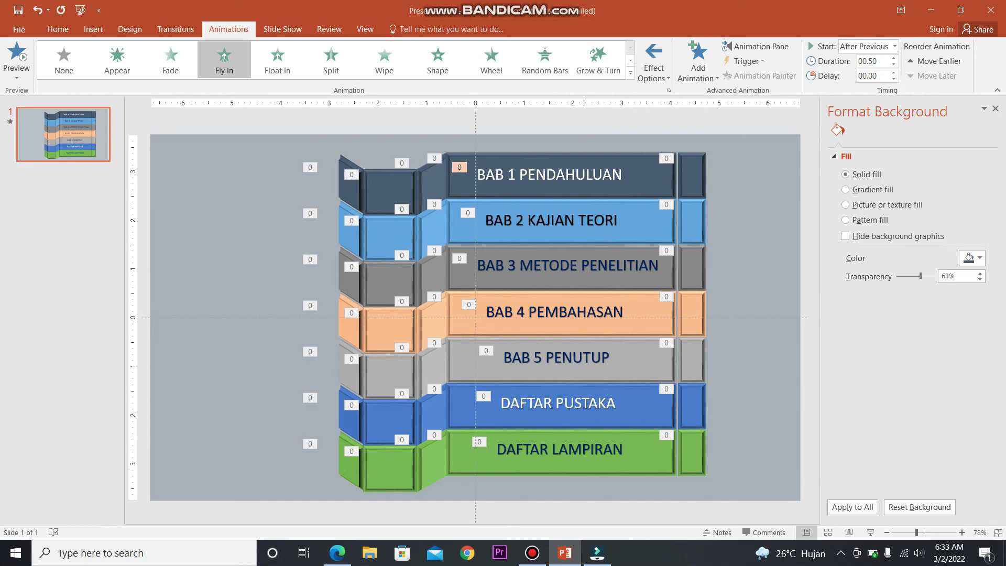
# - Switch to the Bandicam window via its taskbar icon
pyautogui.press('alt')
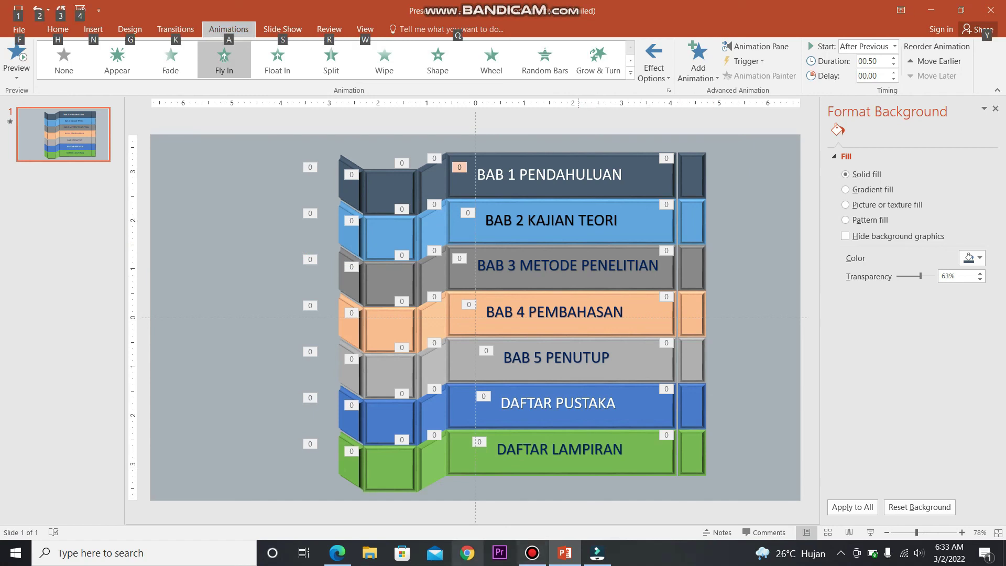
pyautogui.click(532, 553)
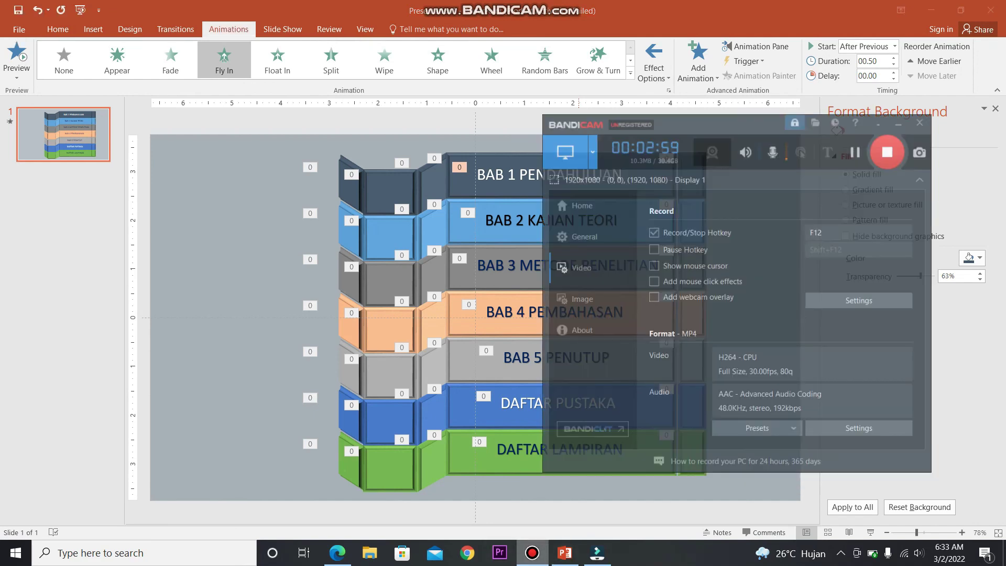